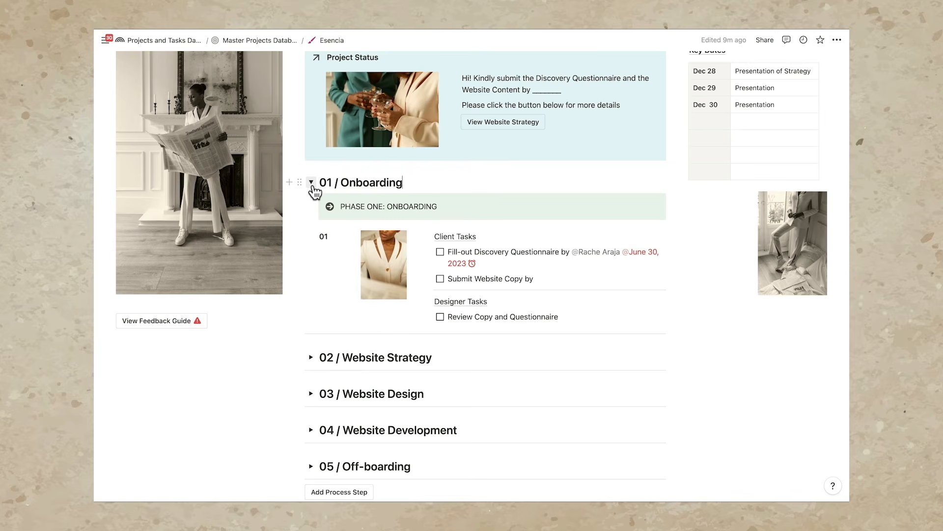
Look through the project phases and Project Vault on the Esencia page, toggling the 01 / Onboarding section.
scroll(314, 192, "down", 2)
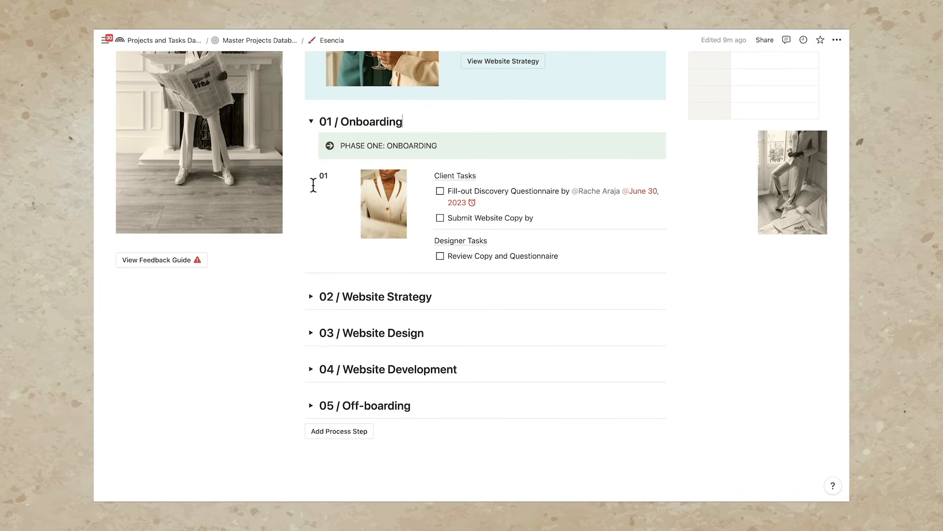
scroll(313, 185, "down", 2)
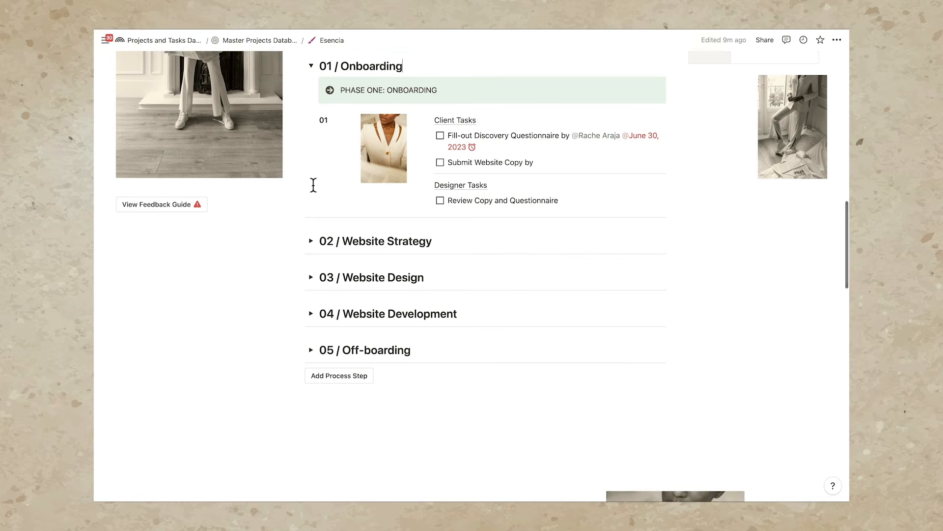
scroll(313, 185, "down", 5)
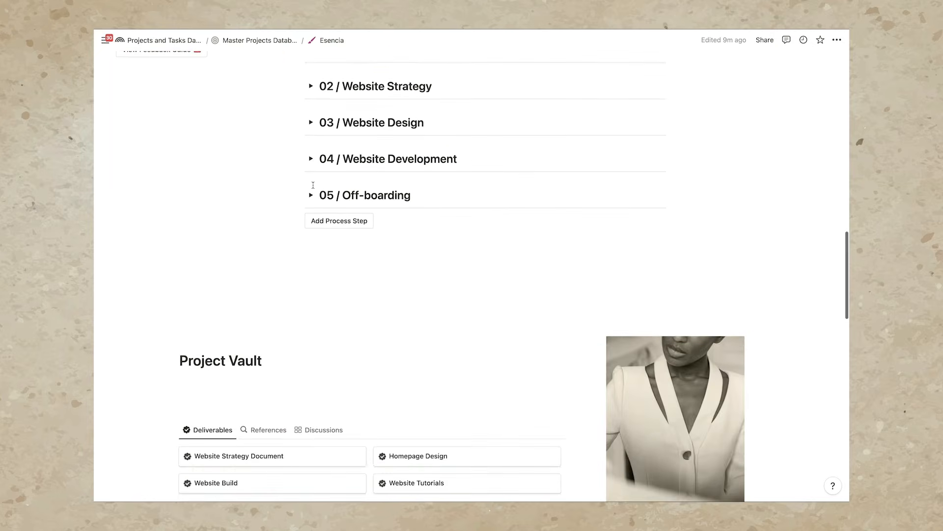
scroll(313, 185, "down", 5)
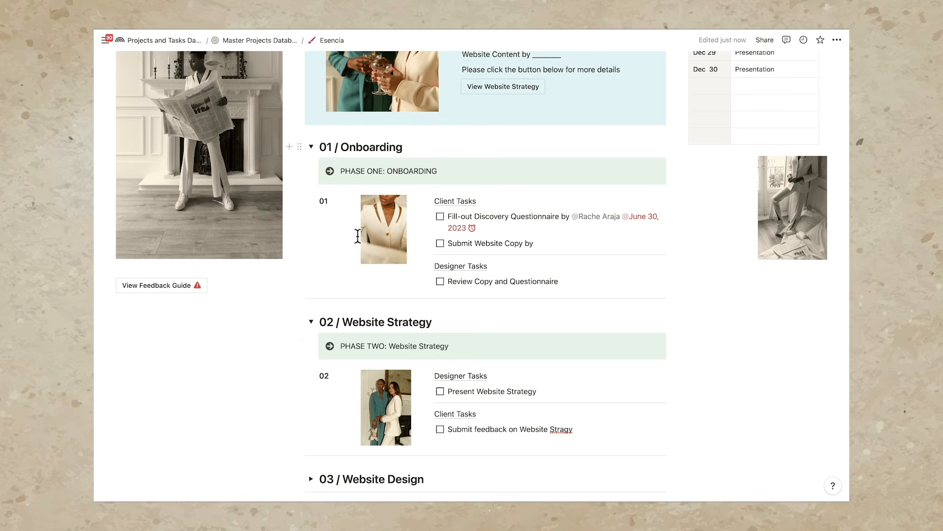
left_click(311, 147)
left_click(312, 148)
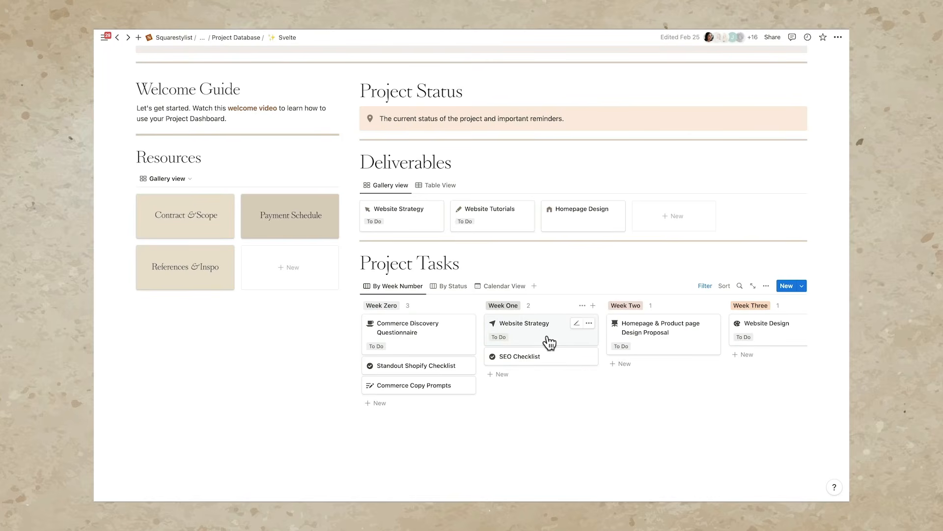
View the Website Strategy task under Week One, close it, and look across the weekly columns of Project Tasks.
left_click_drag(541, 362, 605, 359)
left_click(539, 340)
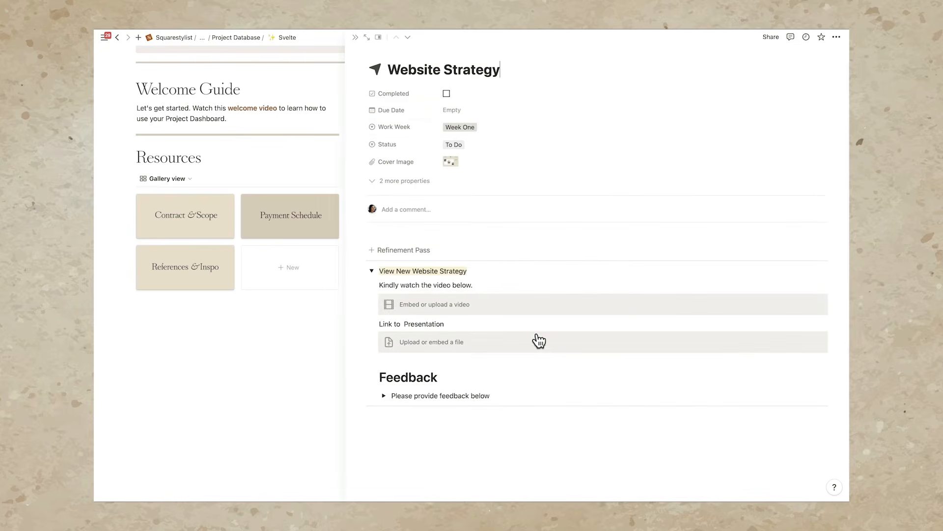
left_click(356, 37)
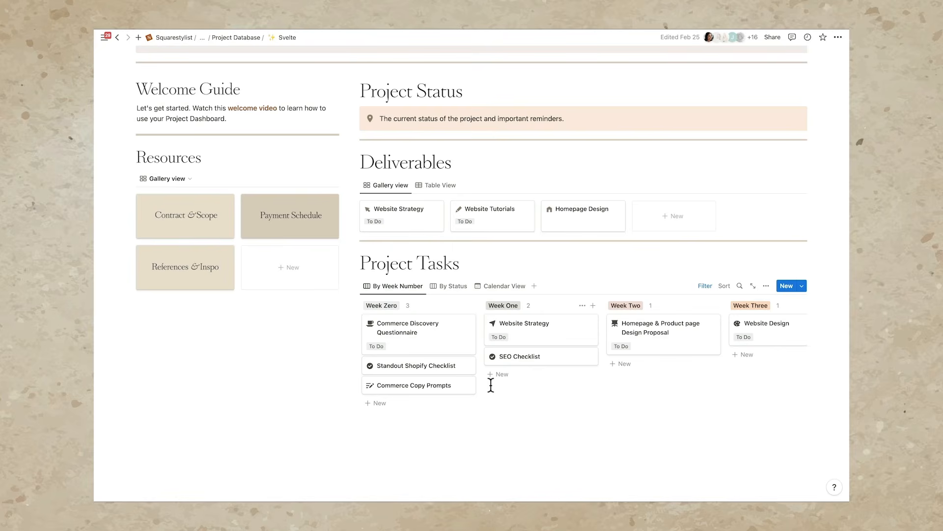
scroll(654, 335, "right", 5)
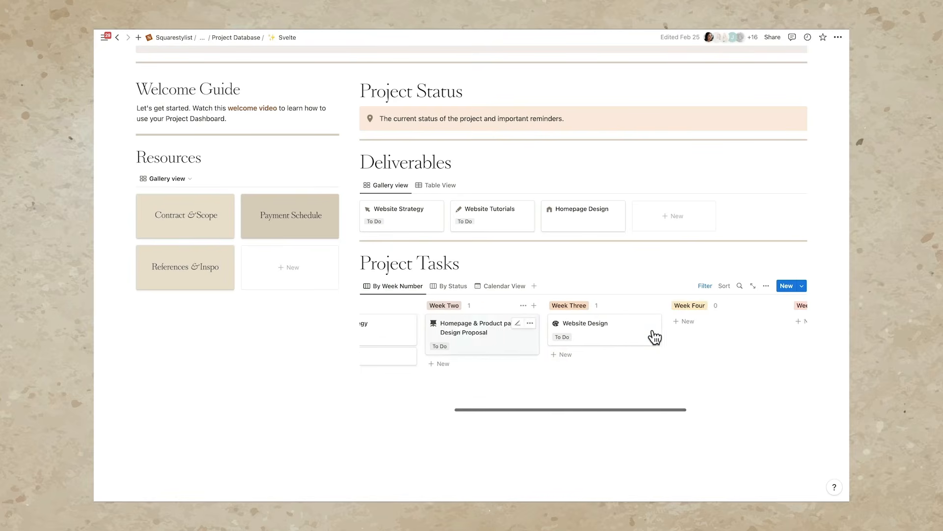
scroll(653, 337, "left", 5)
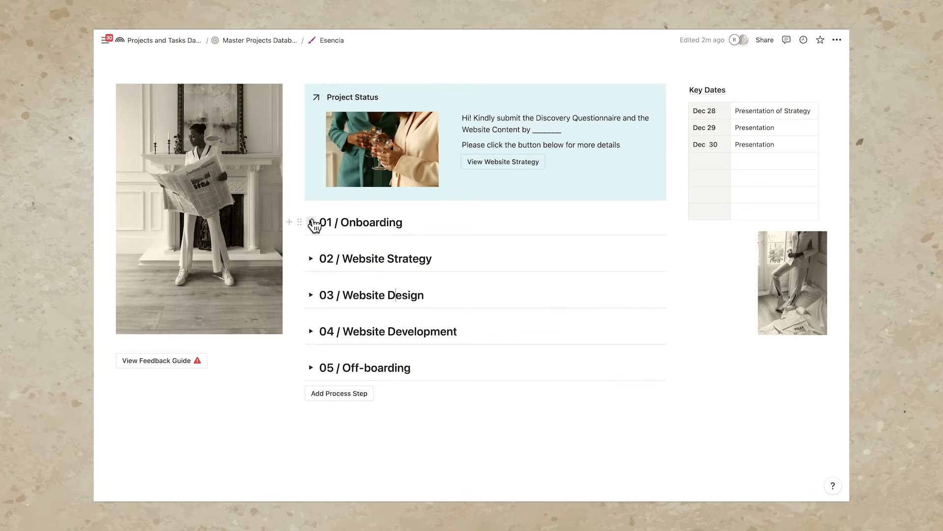
Expand the 01 / Onboarding section on the Esencia page and uncheck its two client tasks.
left_click(312, 222)
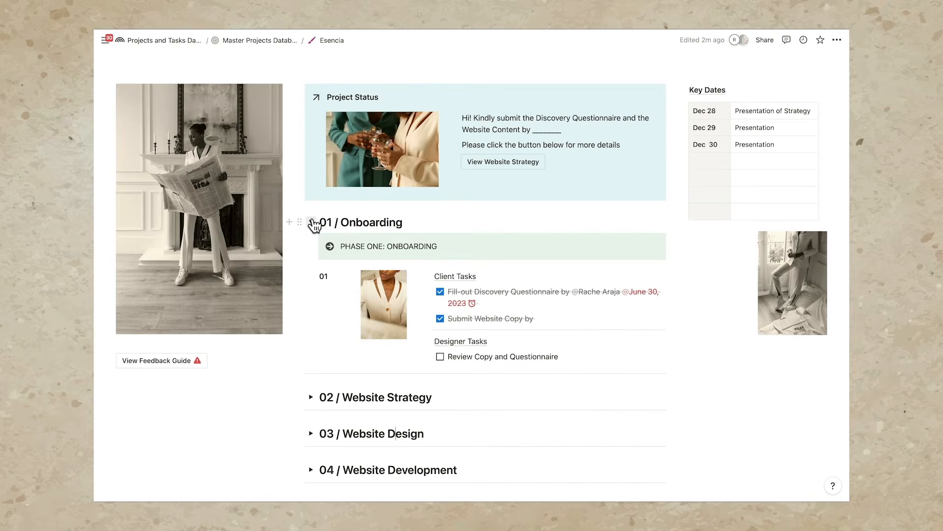
left_click(440, 319)
left_click(441, 292)
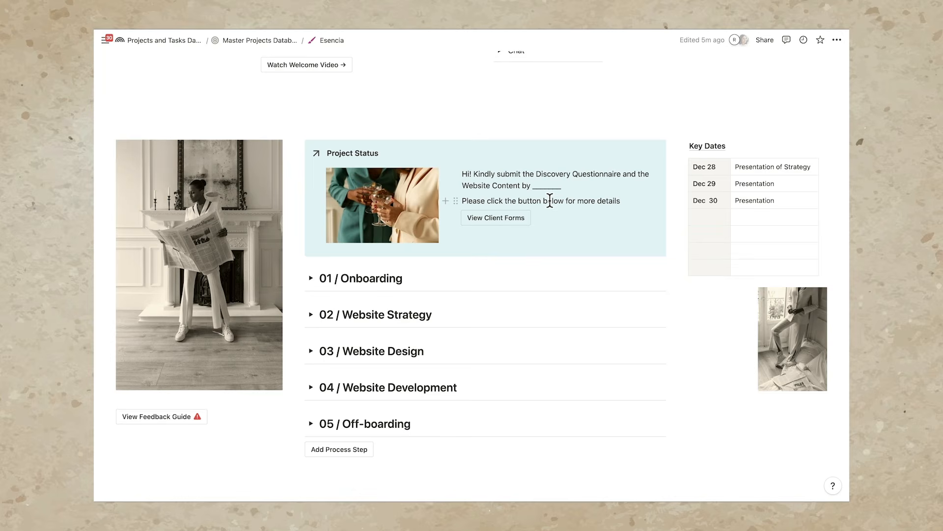
Open the Client Forms page from the Project Status callout and examine its client questionnaire link.
left_click(514, 225)
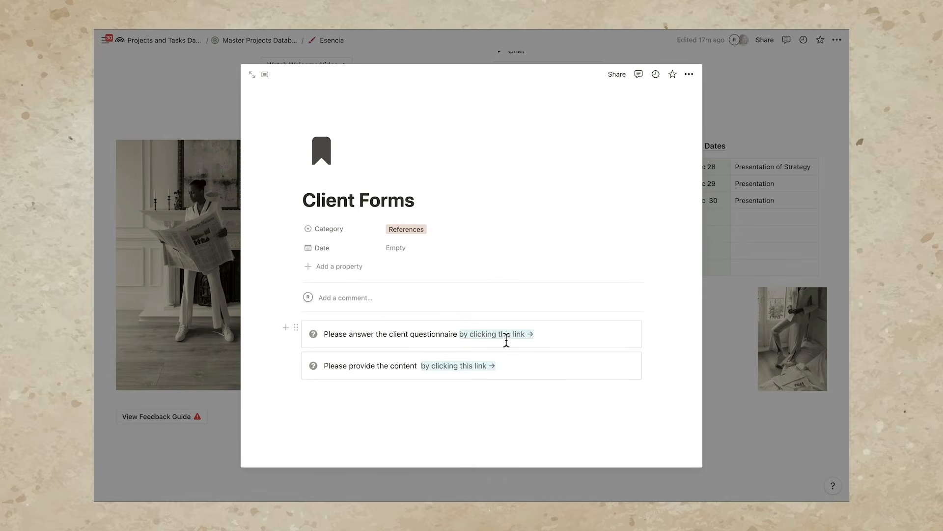
mouse_move(486, 334)
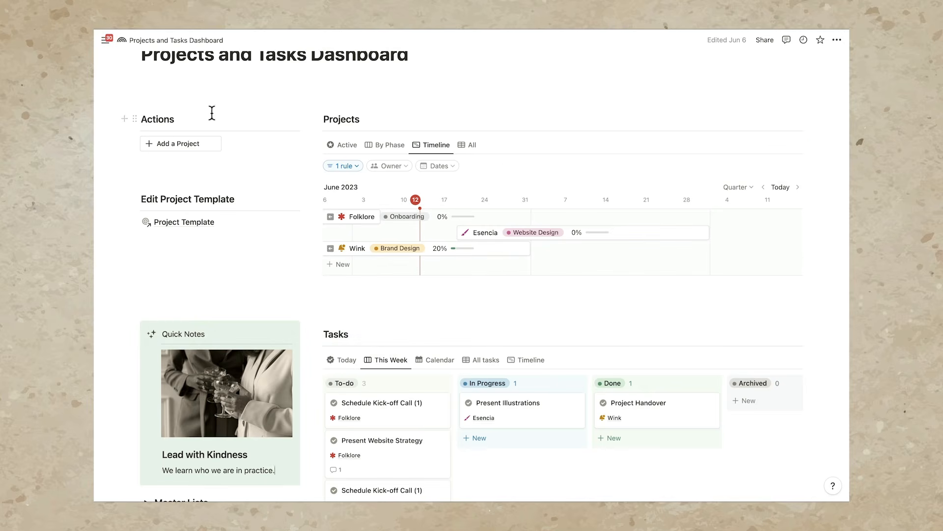
Add a new project from the dashboard's Actions section and open it as a full page.
left_click(196, 154)
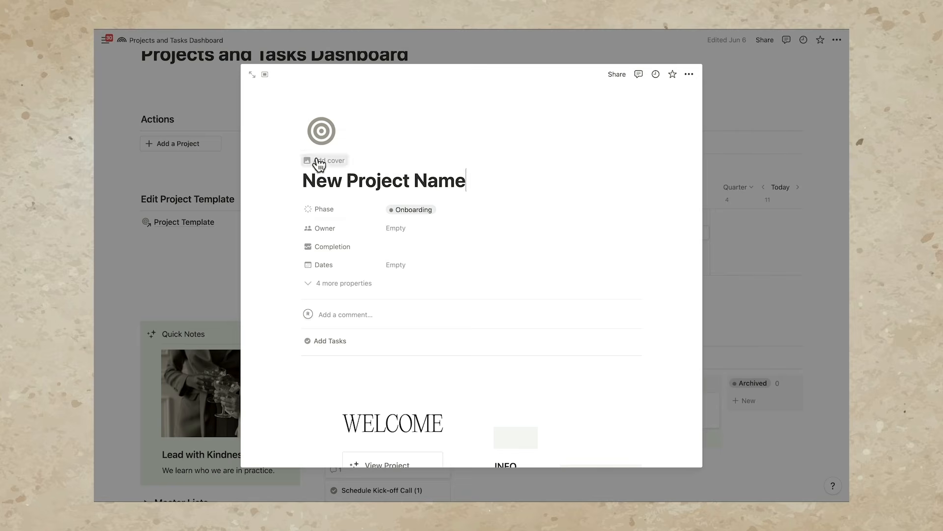
scroll(385, 243, "down", 1)
scroll(384, 244, "down", 3)
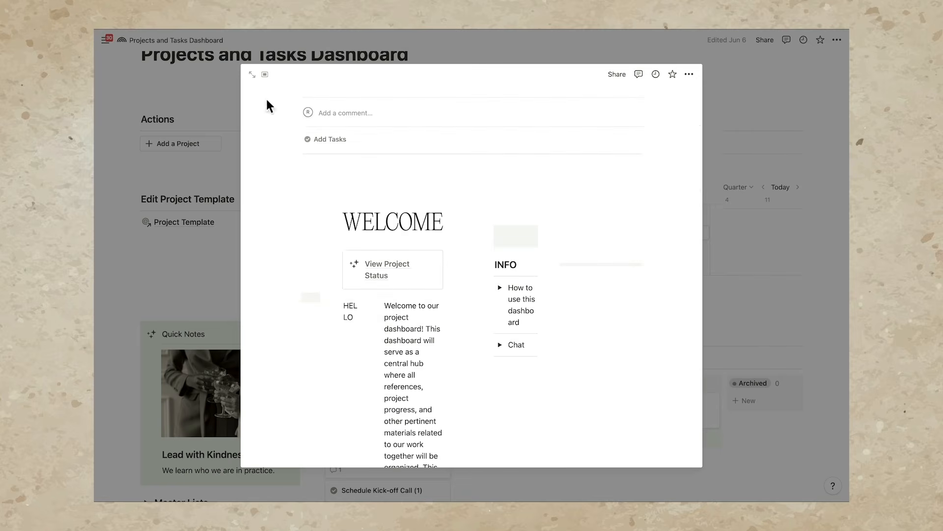
left_click(252, 74)
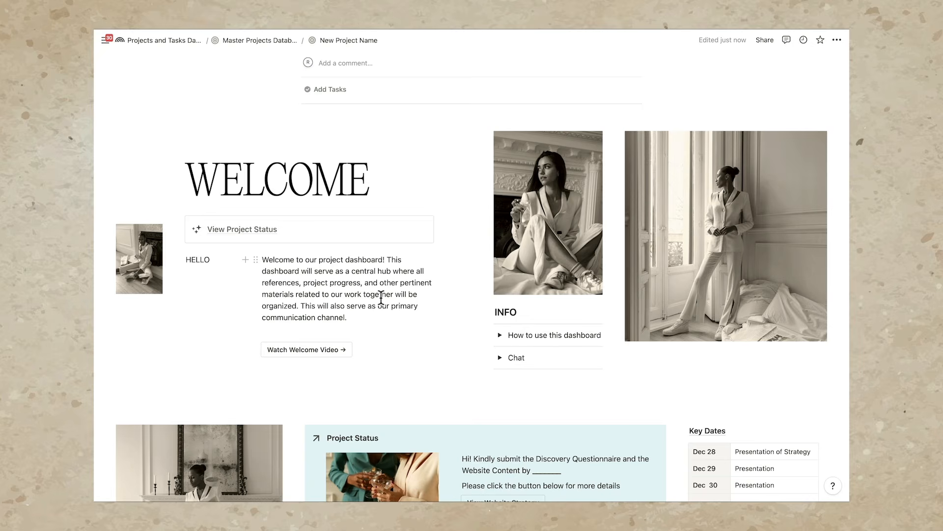
Review the new project page, enter the client's e-mail in a share invite, and choose the client's access level.
scroll(381, 298, "down", 10)
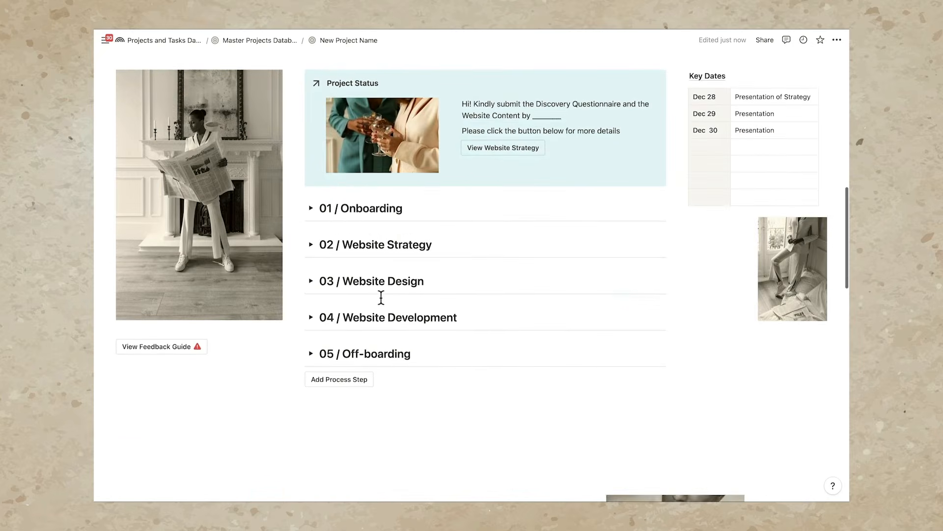
scroll(381, 297, "up", 12)
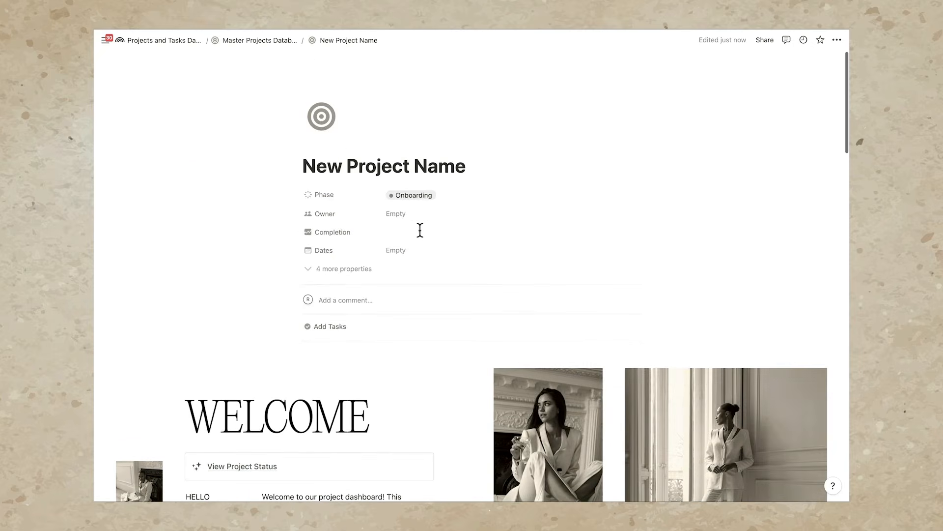
scroll(472, 164, "down", 10)
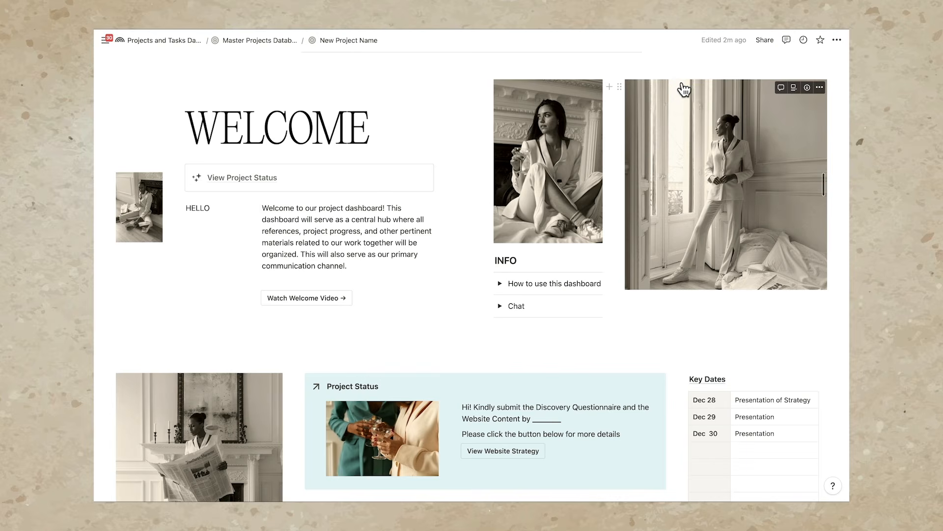
left_click(766, 42)
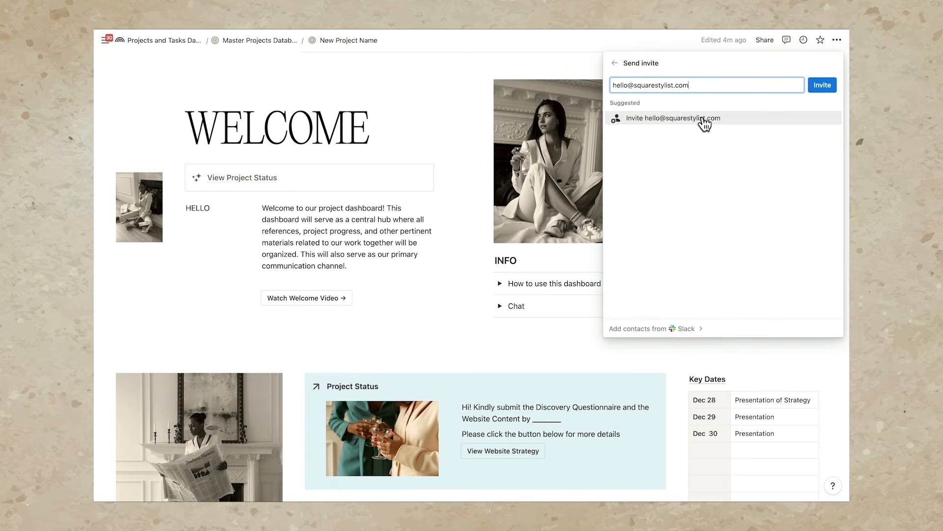
left_click(695, 122)
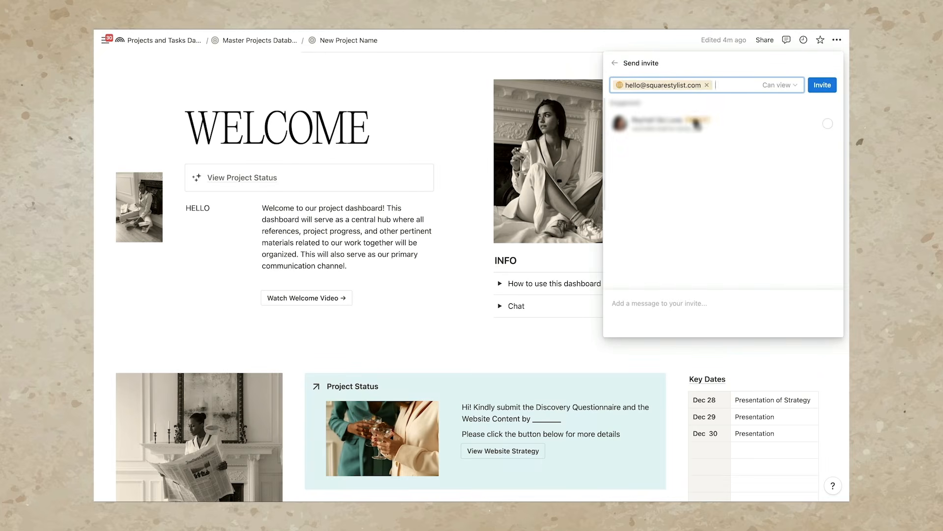
left_click(776, 85)
left_click(760, 157)
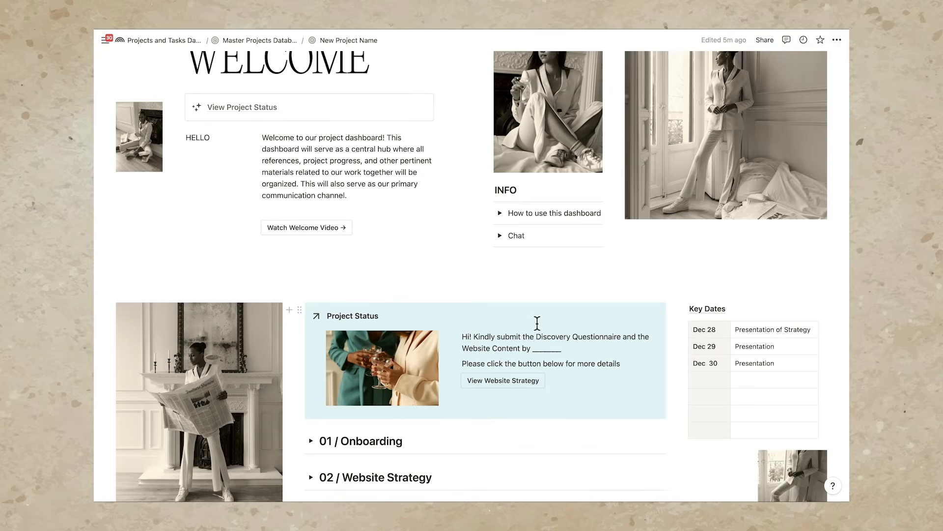
Open Client Forms from the Project Status callout and write a comment mentioning the client and requesting the completed questionnaire by August 22.
scroll(537, 323, "down", 2)
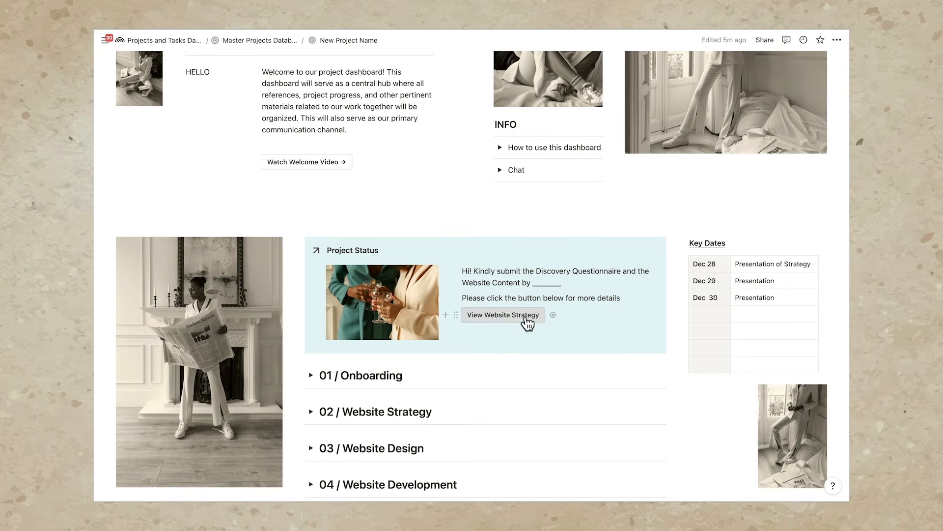
left_click(525, 318)
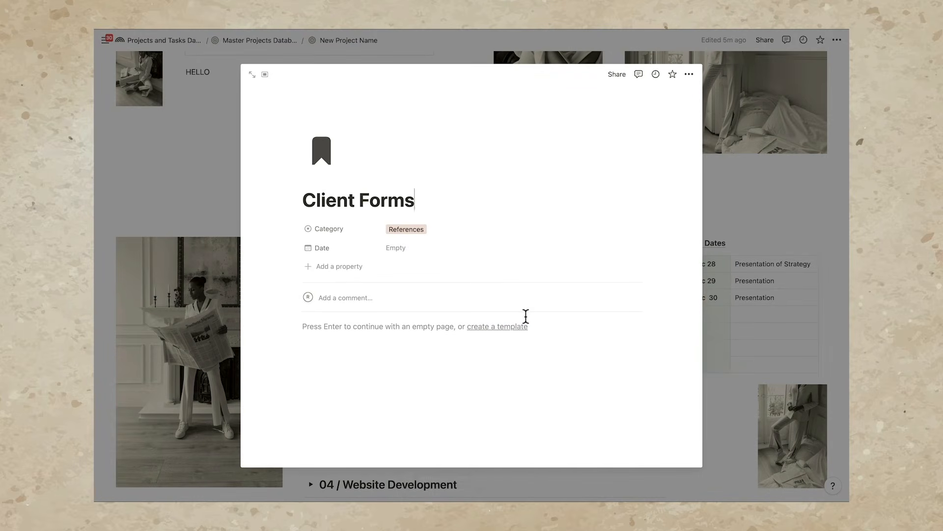
left_click(344, 298)
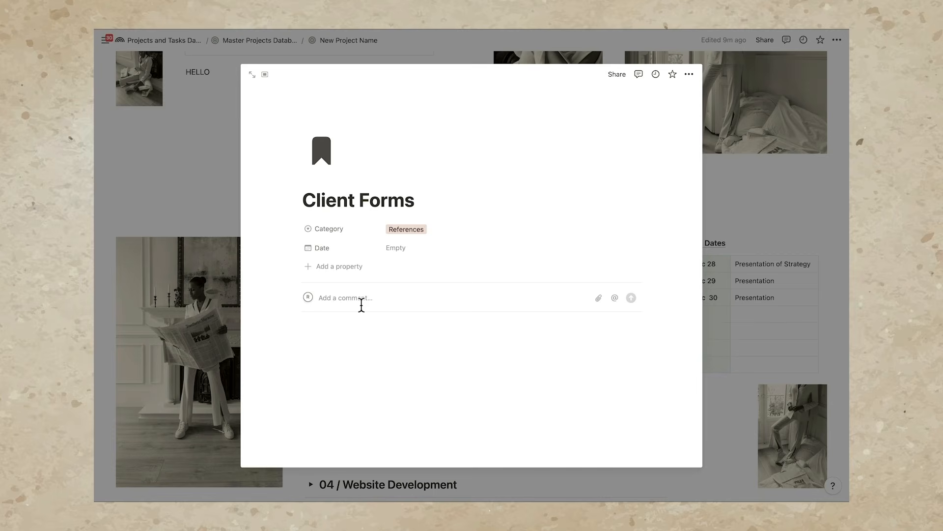
left_click(361, 304)
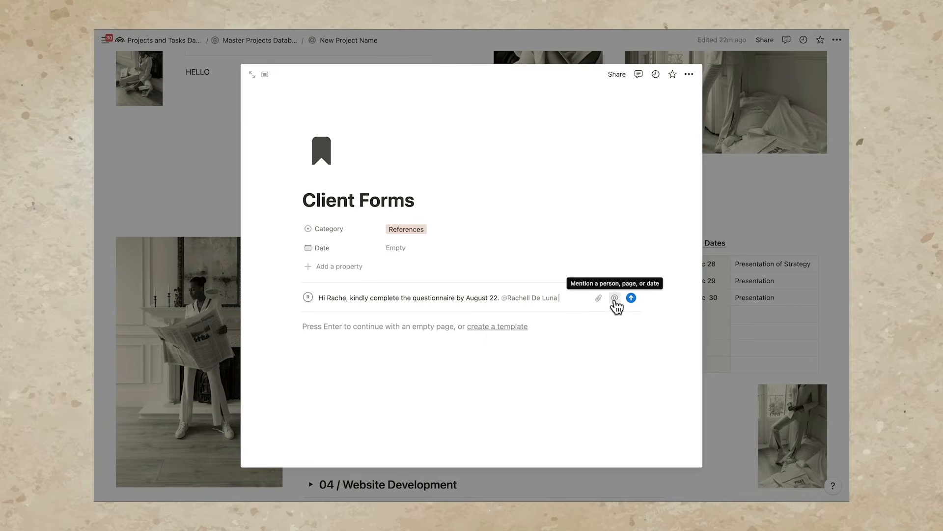
Add a date mention to the comment, set it to August 21, 2023, and turn on Include time.
left_click(614, 298)
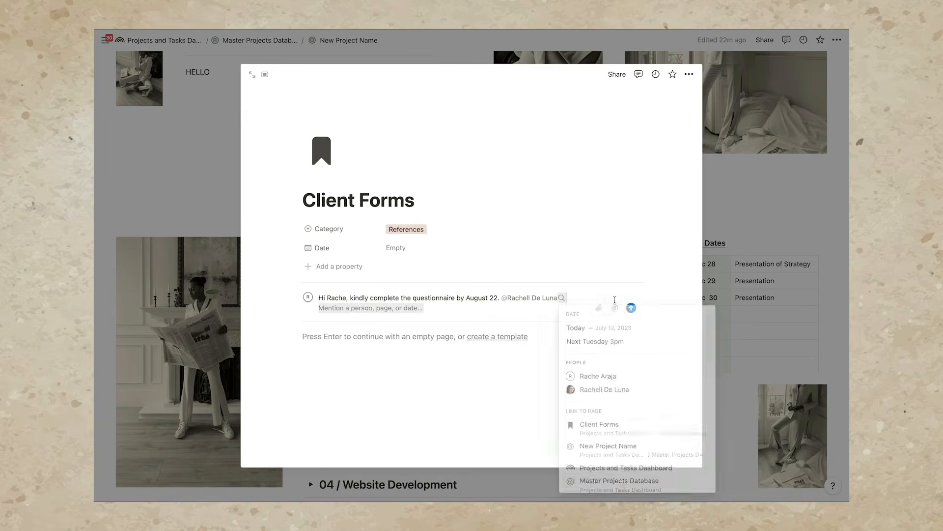
left_click(592, 330)
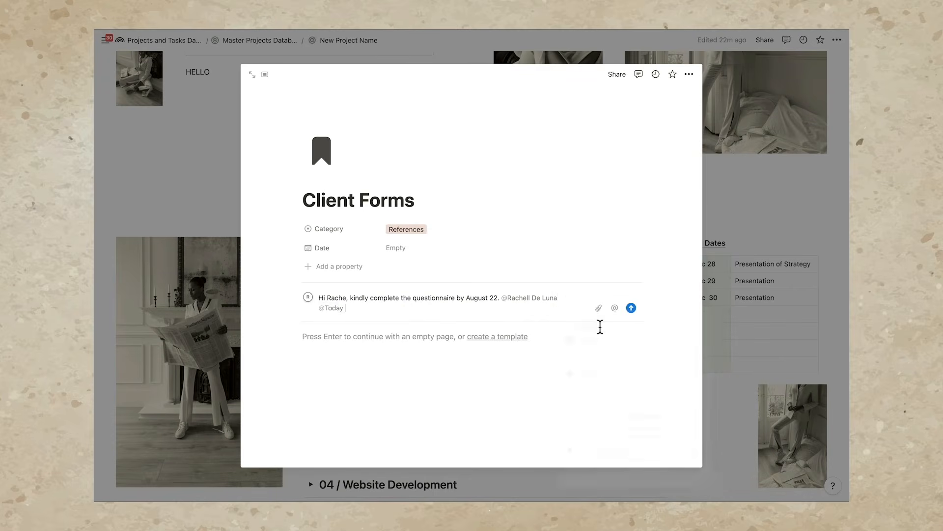
left_click(334, 309)
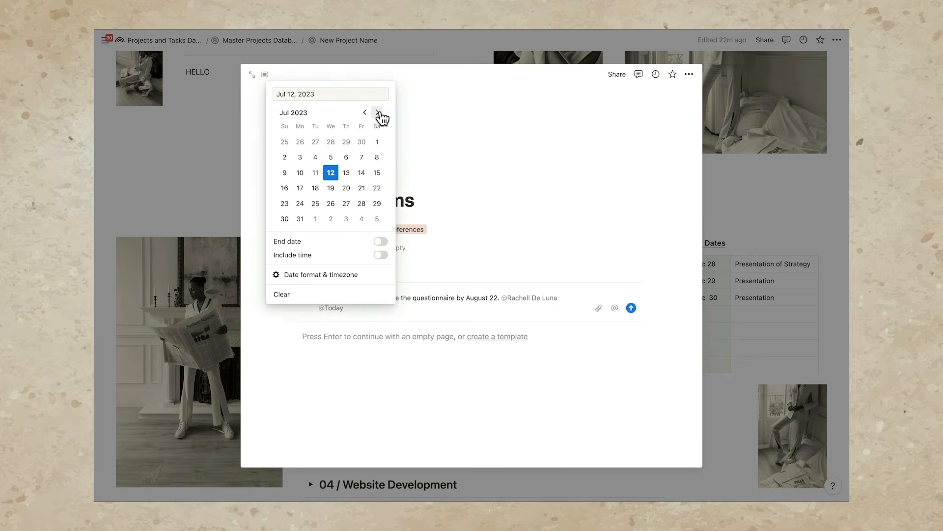
left_click(378, 113)
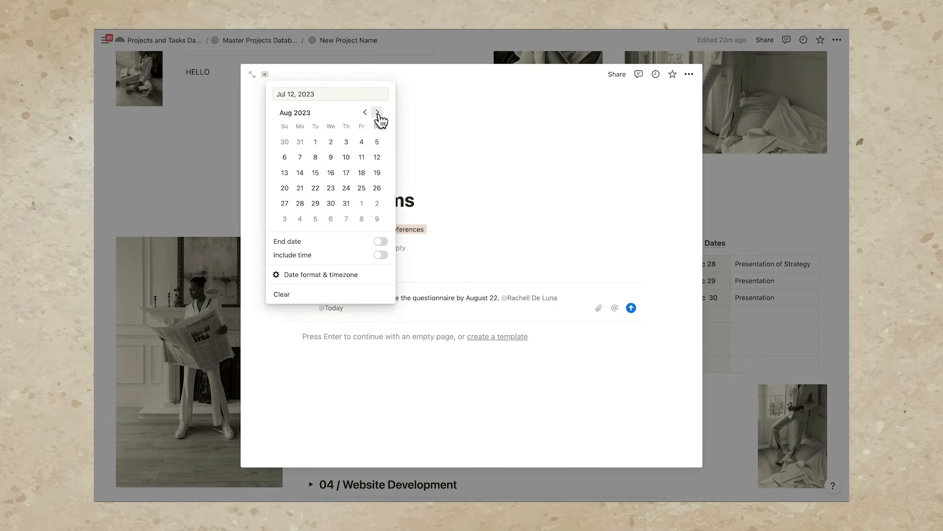
left_click(300, 191)
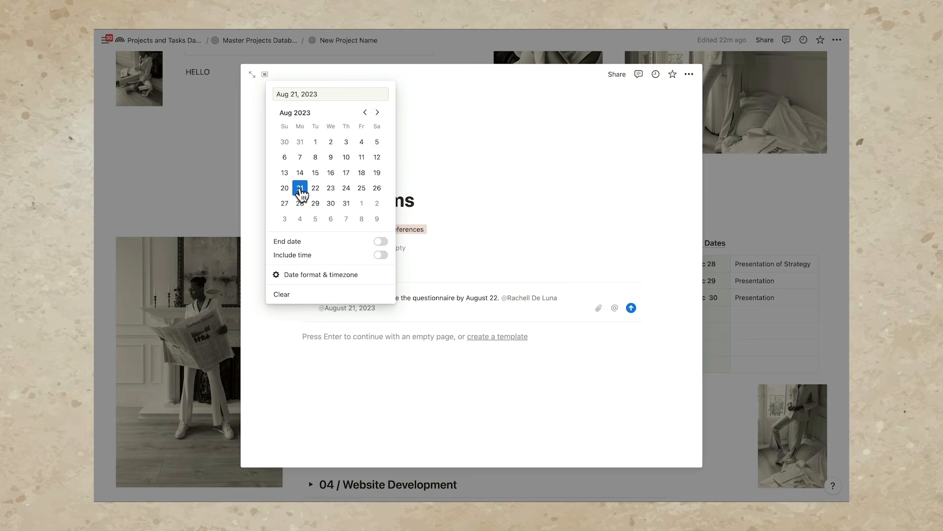
left_click(381, 255)
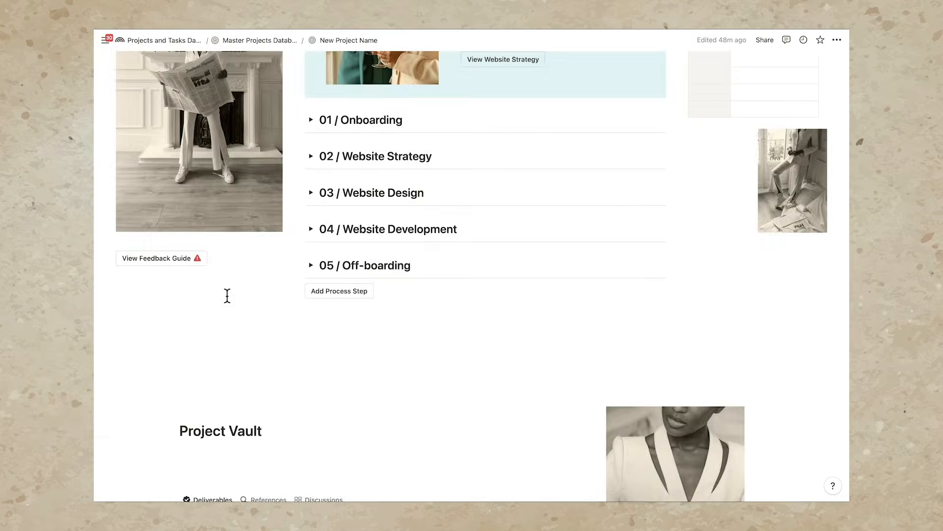
Open the Website Strategy Document deliverable in the Project Vault and expand View New Website Strategy to examine its contents.
scroll(228, 295, "down", 5)
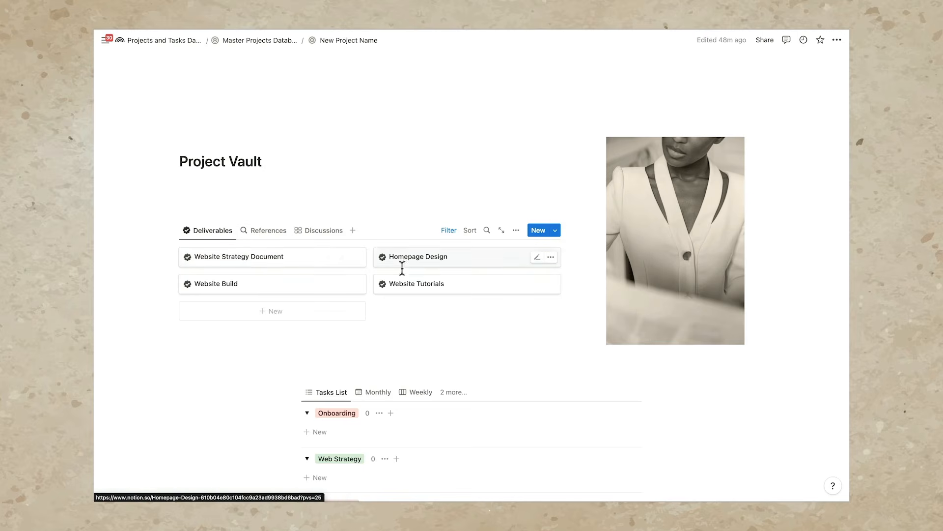
left_click(304, 264)
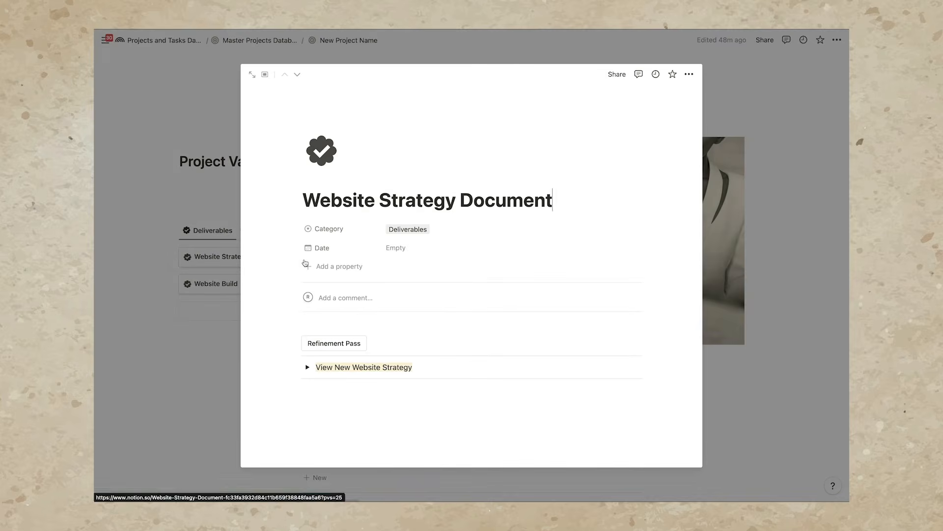
left_click(308, 368)
scroll(310, 388, "down", 2)
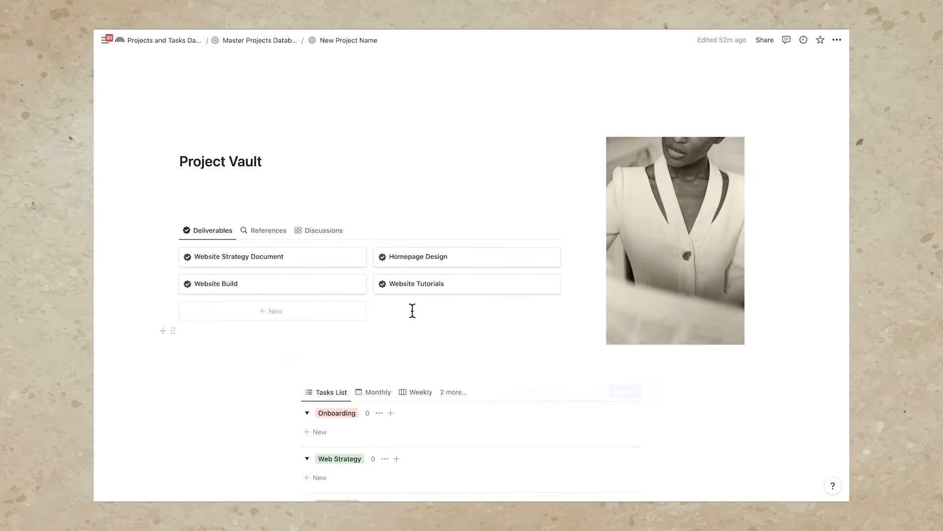
Open the Homepage Design deliverable and expand View New Homepage Design to examine its wireframe note and View Design link.
left_click(441, 260)
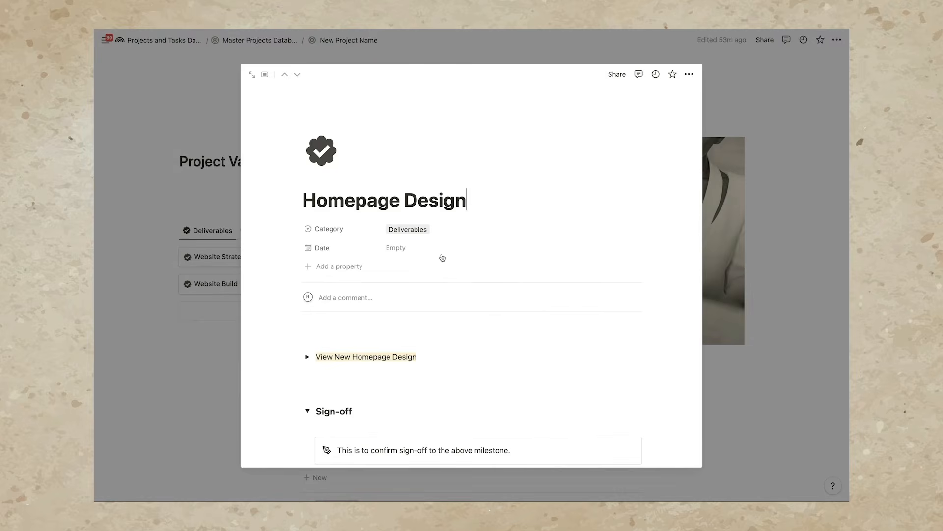
scroll(442, 259, "down", 5)
scroll(442, 253, "up", 3)
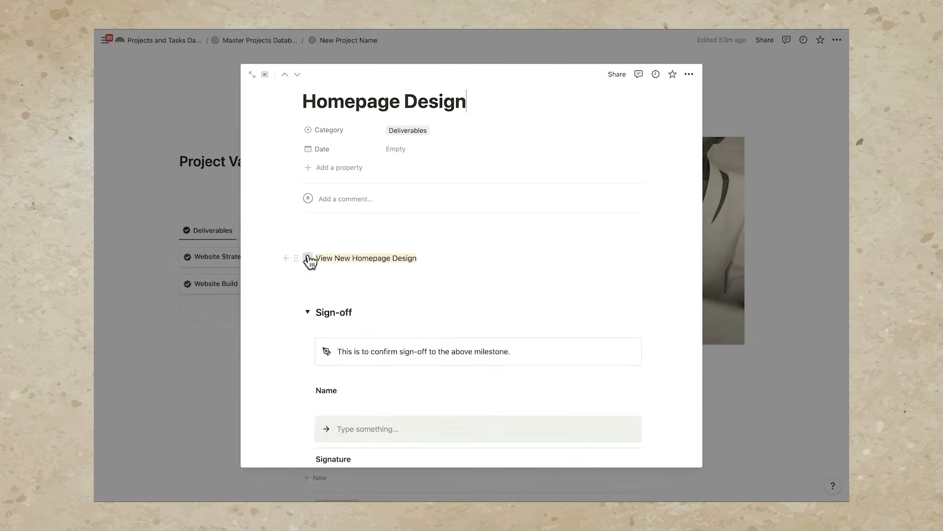
left_click(307, 258)
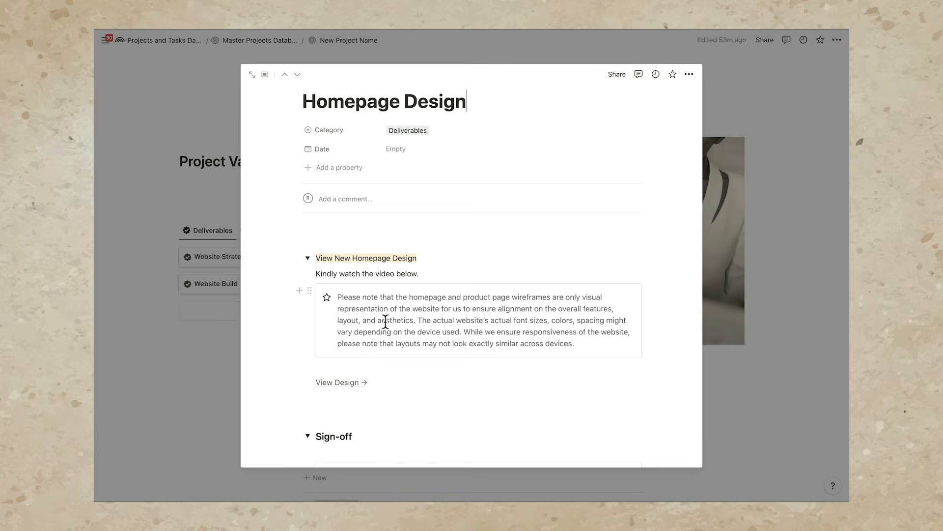
scroll(386, 322, "down", 2)
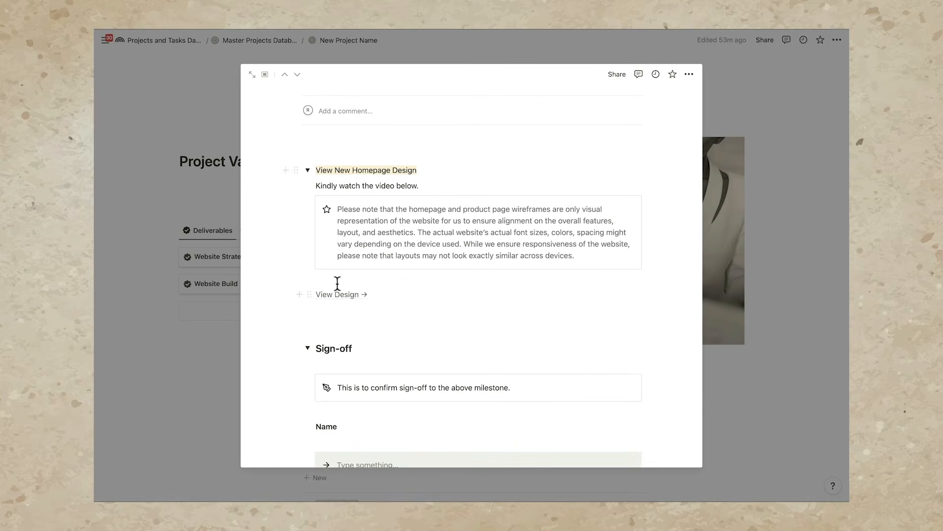
mouse_move(344, 292)
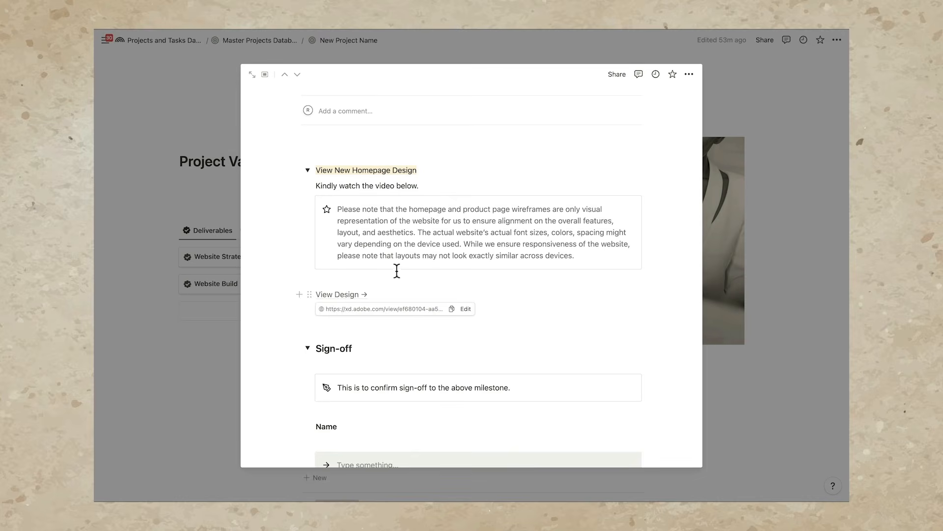
scroll(414, 272, "up", 4)
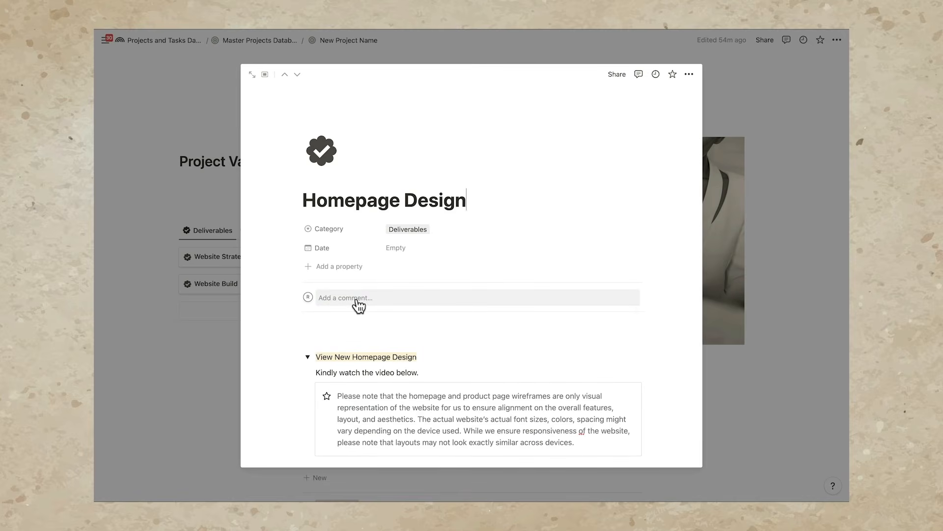
Collapse View New Homepage Design and draw a signature in the Homepage Design Approval form below the sign-off section.
left_click(307, 358)
scroll(306, 358, "down", 3)
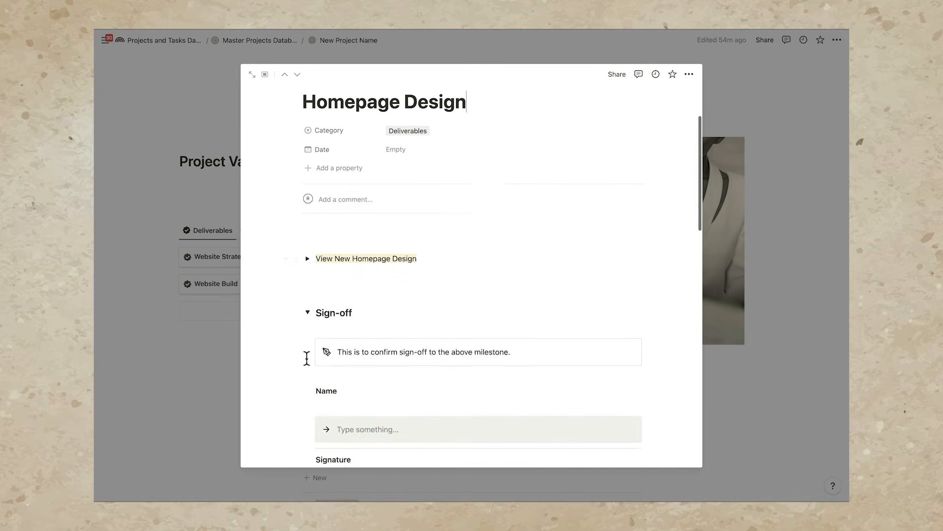
scroll(307, 358, "down", 7)
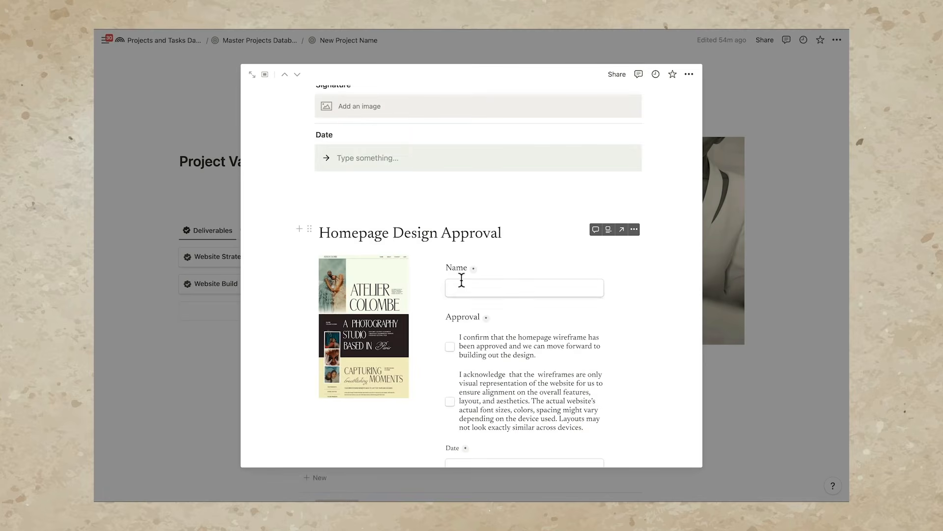
scroll(488, 313, "down", 4)
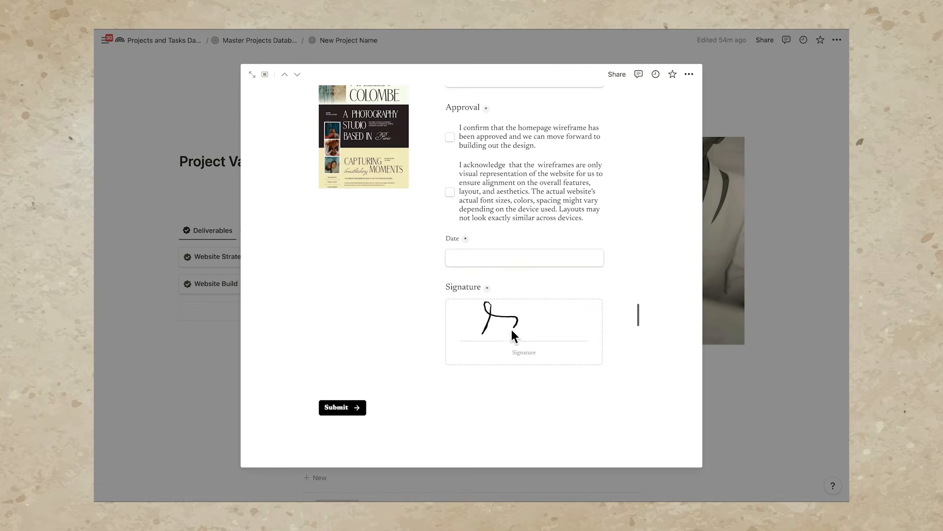
left_click_drag(511, 330, 533, 319)
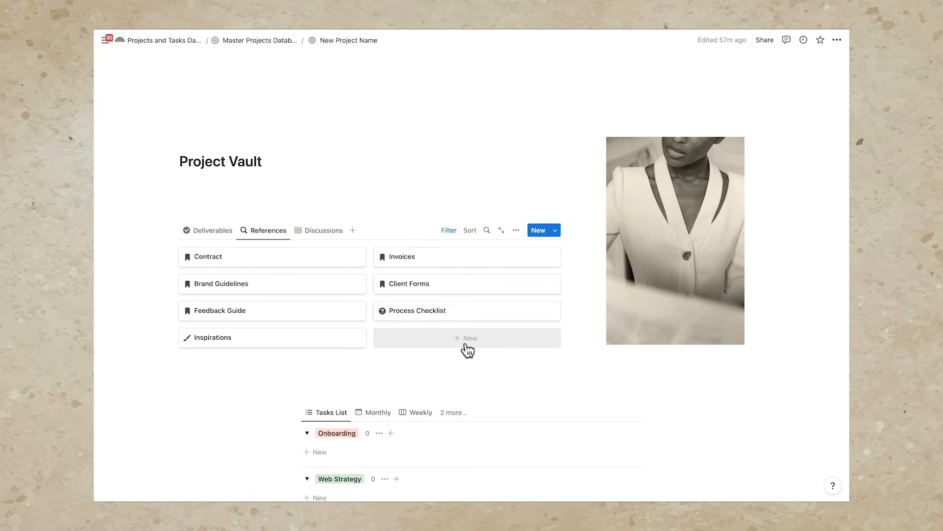
Open the Inspirations reference in the Project Vault, look through its embedded image board, and close it.
left_click(287, 339)
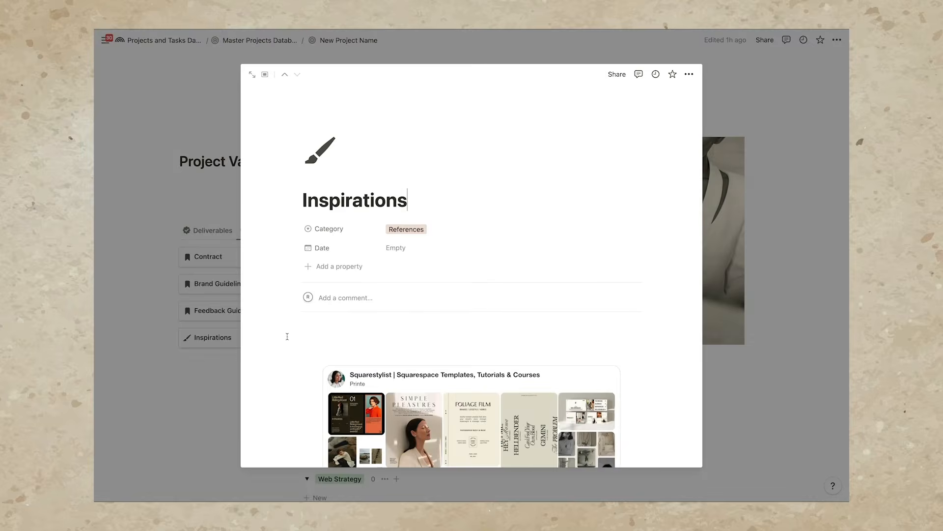
scroll(420, 326, "down", 4)
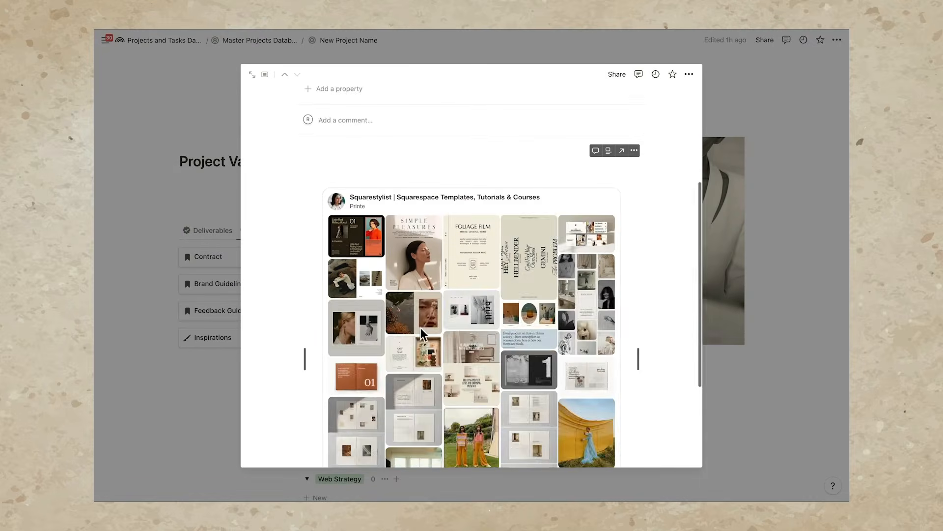
left_click(211, 359)
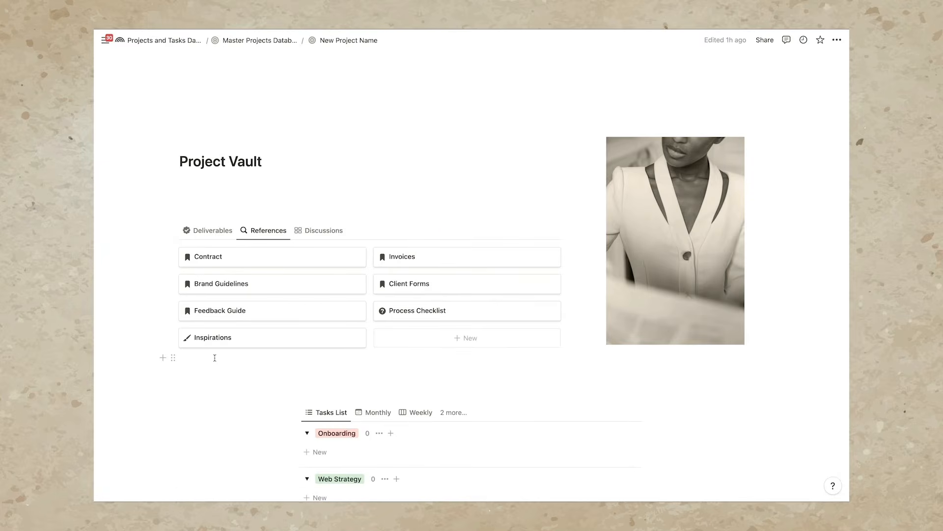
Open the Process Checklist reference and examine its Design section, then expand and review the Development section.
left_click(430, 313)
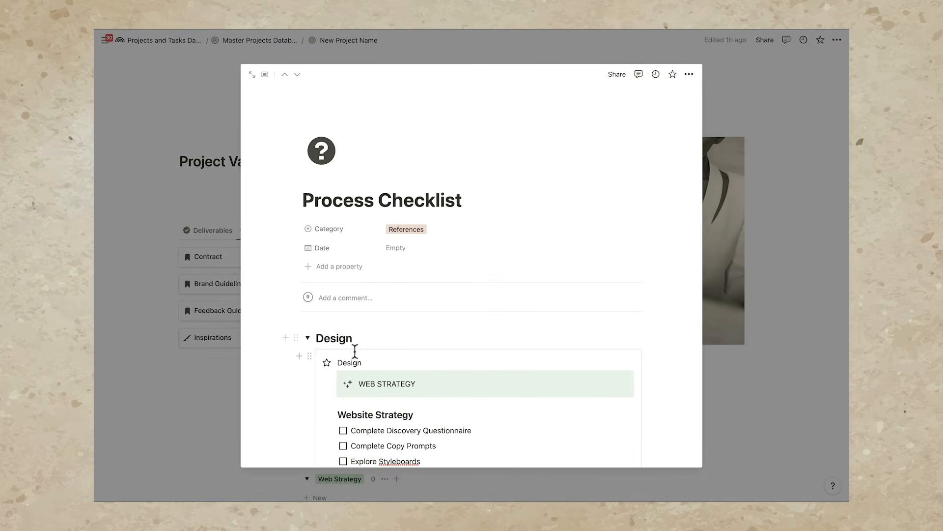
scroll(357, 359, "down", 3)
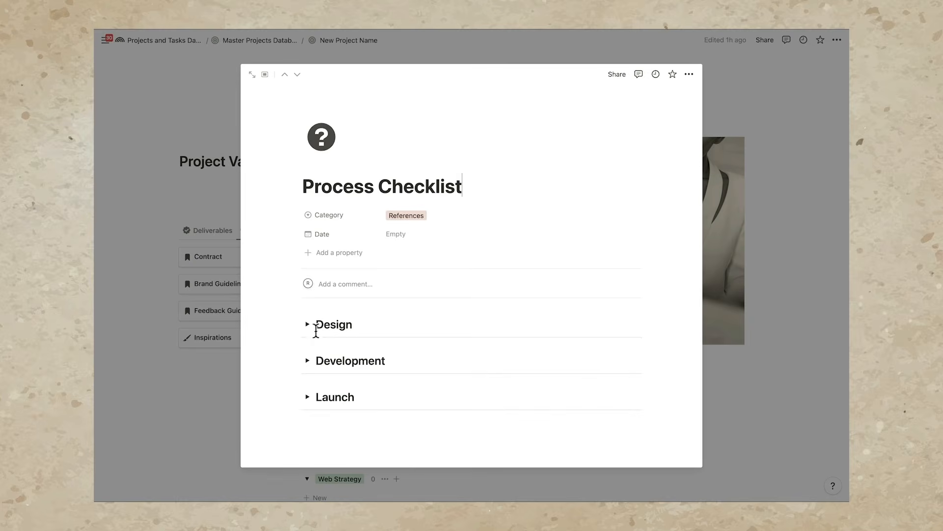
left_click(308, 360)
scroll(310, 364, "down", 3)
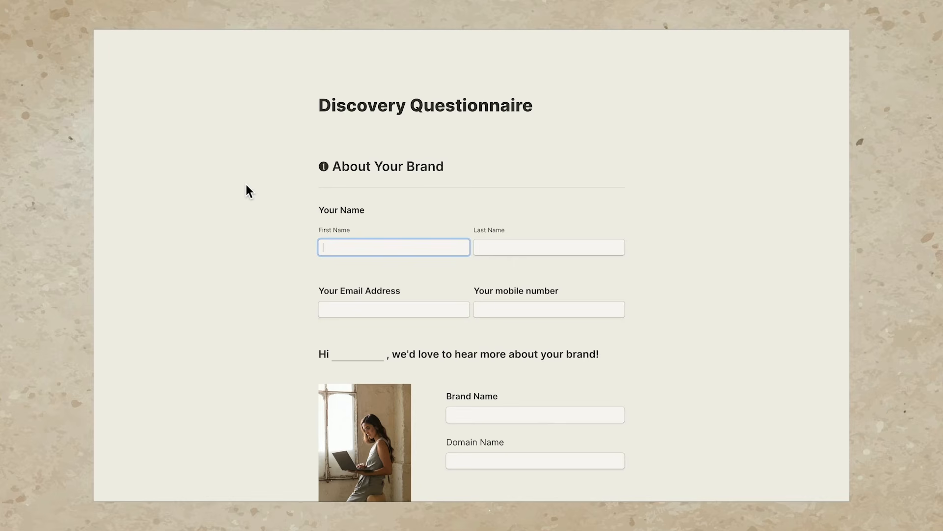
Look through the Discovery Questionnaire form's About Your Brand section, including the contact and brand fields.
scroll(246, 186, "down", 4)
scroll(247, 186, "up", 3)
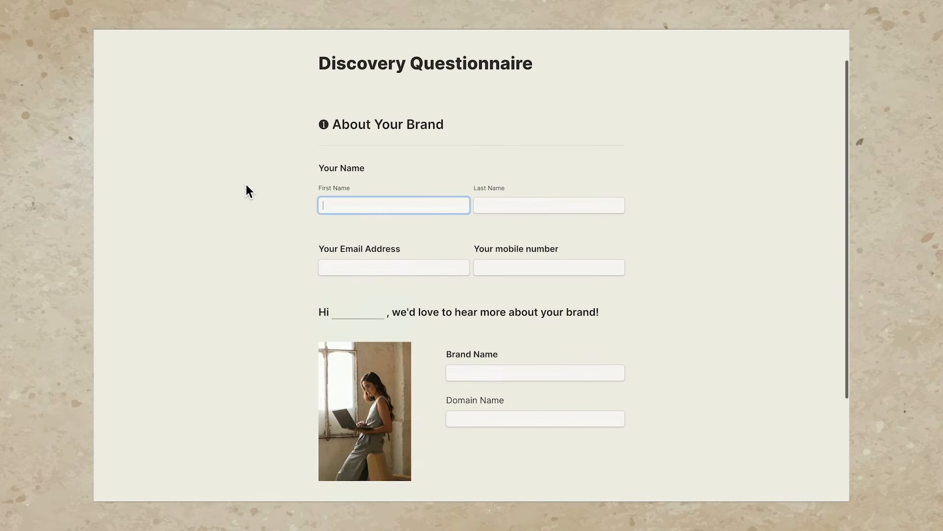
scroll(359, 197, "down", 2)
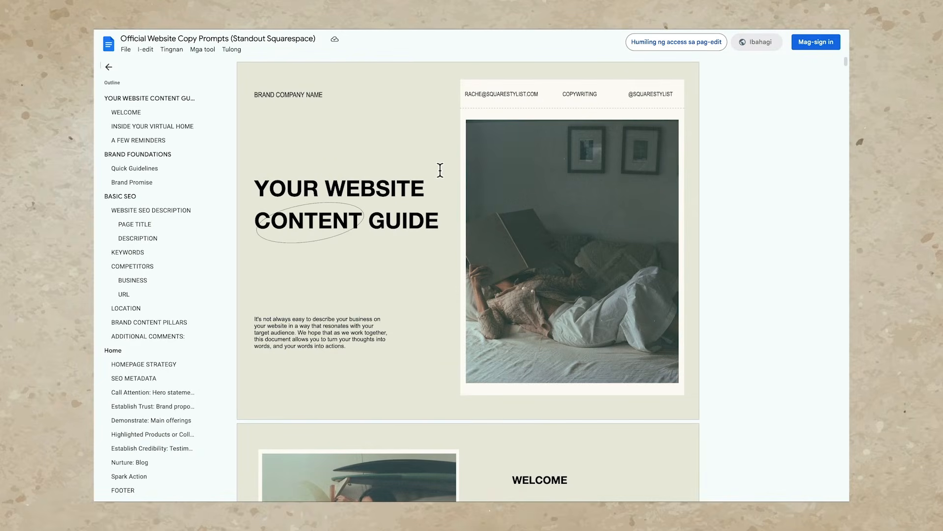
Read through the opening pages of the Official Website Copy Prompts document in Google Docs.
scroll(440, 170, "down", 9)
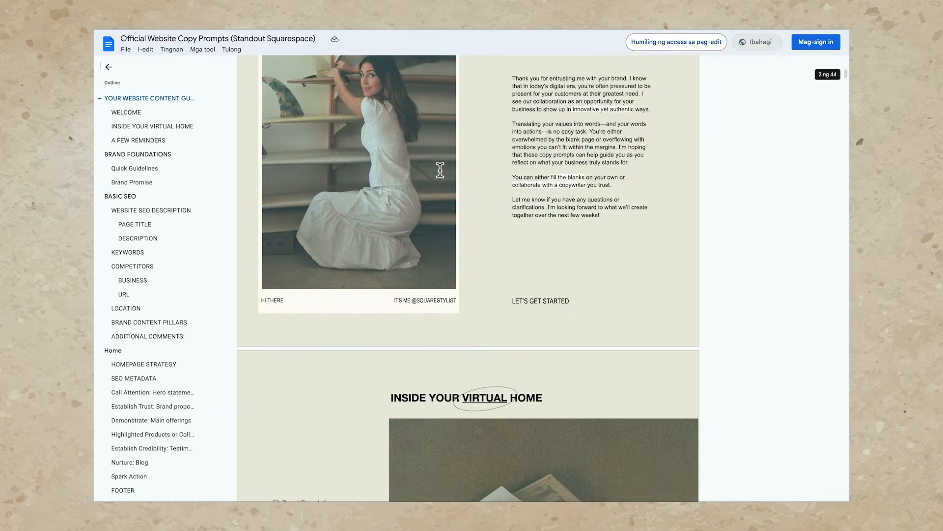
scroll(440, 170, "down", 12)
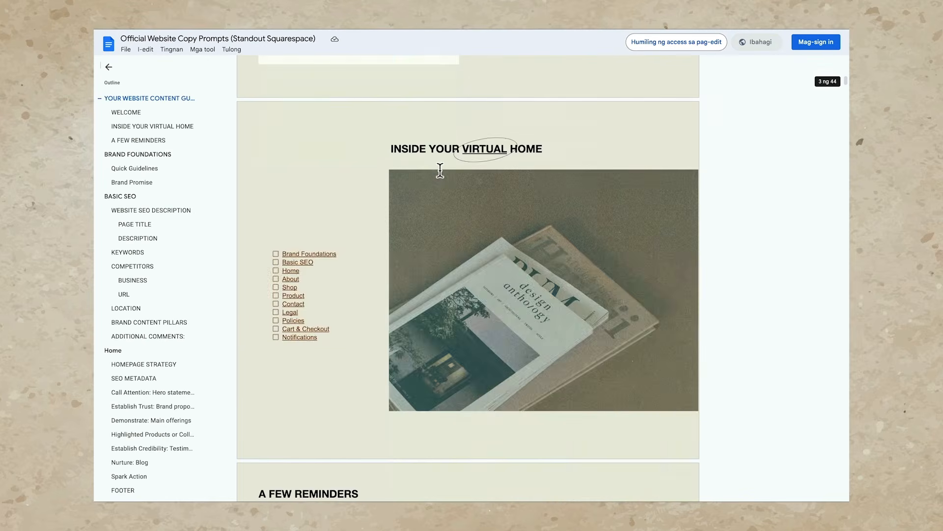
scroll(441, 170, "down", 7)
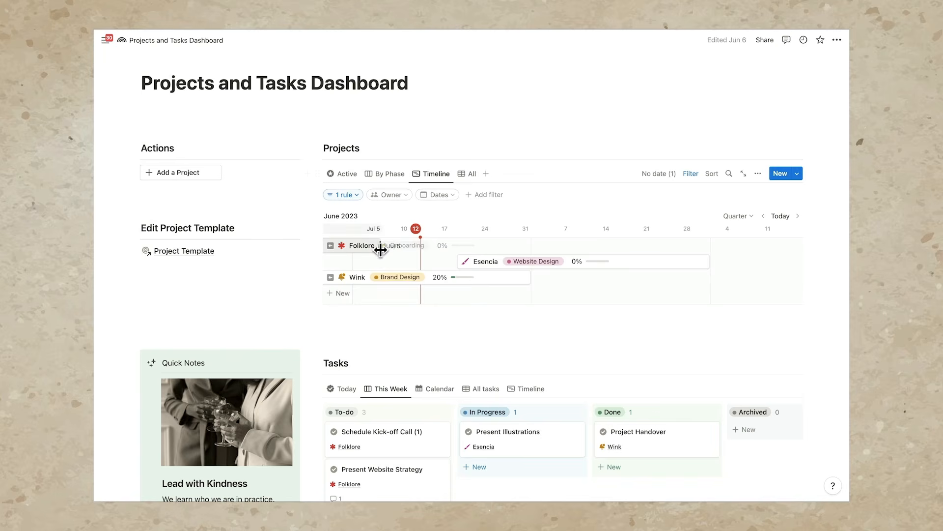
Show the dashboard's projects by phase and review the phase board along with this week's tasks.
left_click(388, 175)
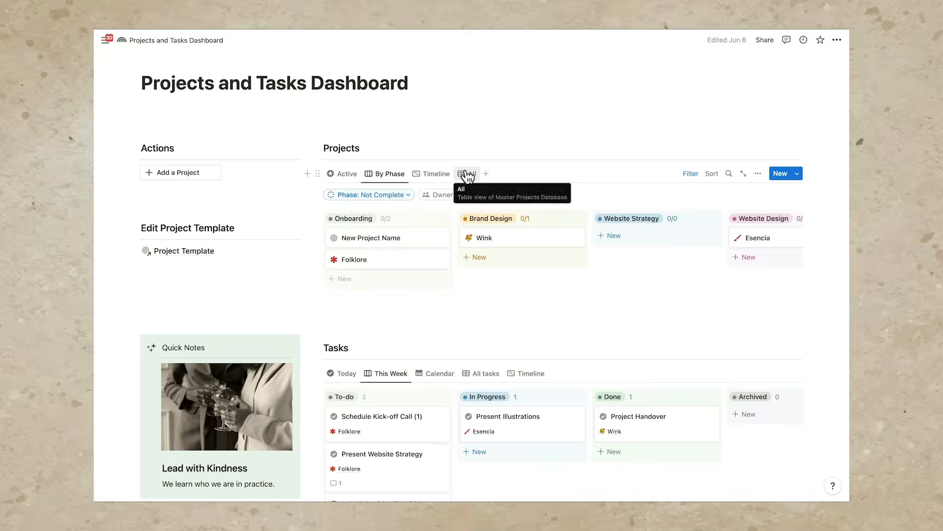
scroll(312, 249, "up", 2)
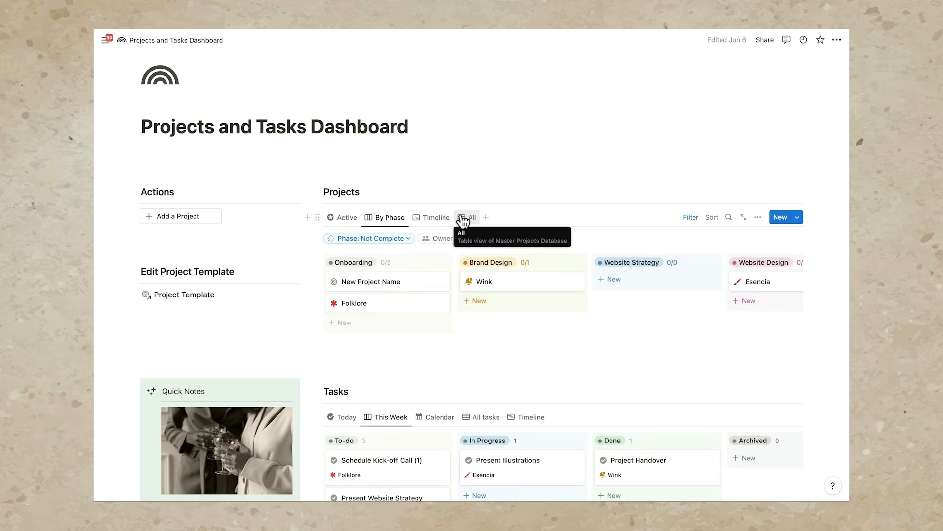
scroll(433, 268, "down", 4)
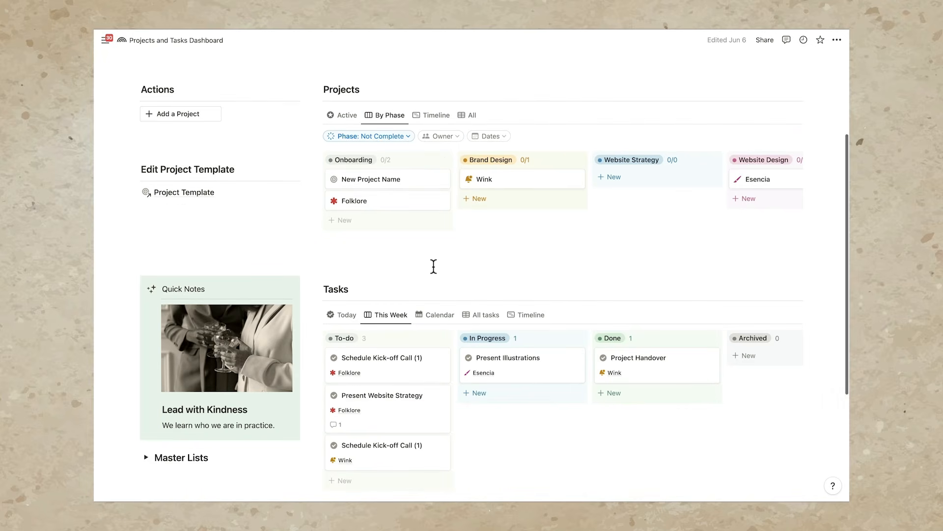
scroll(433, 266, "down", 3)
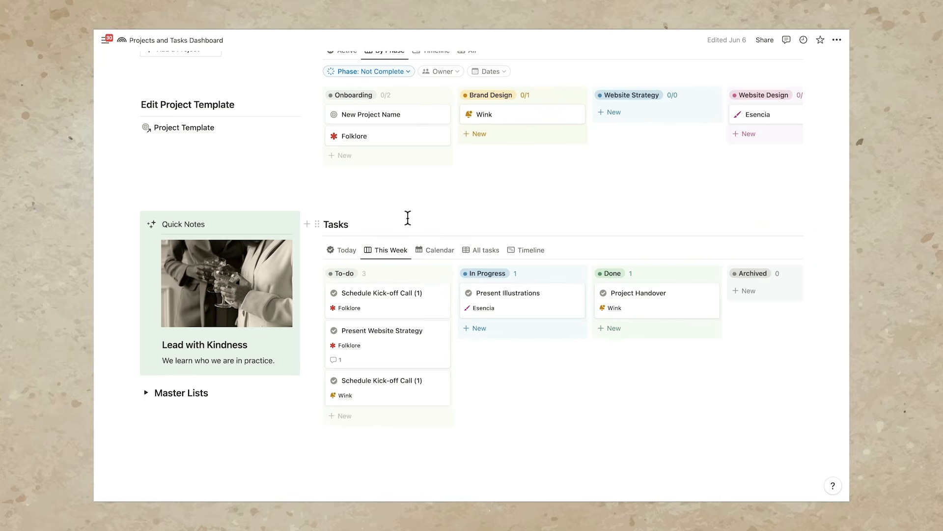
Switch the dashboard's Tasks database to the Calendar view and filter it to the Esencia project.
scroll(407, 217, "down", 3)
left_click(432, 187)
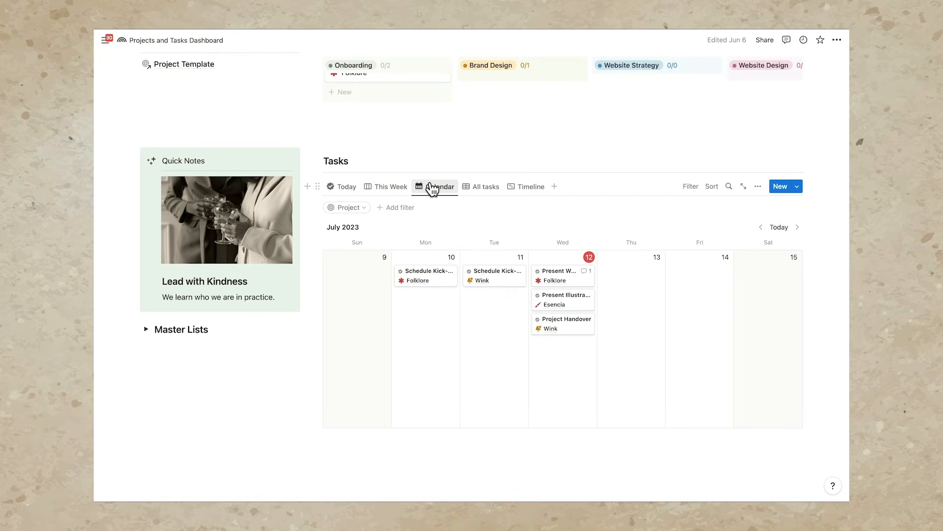
left_click(364, 209)
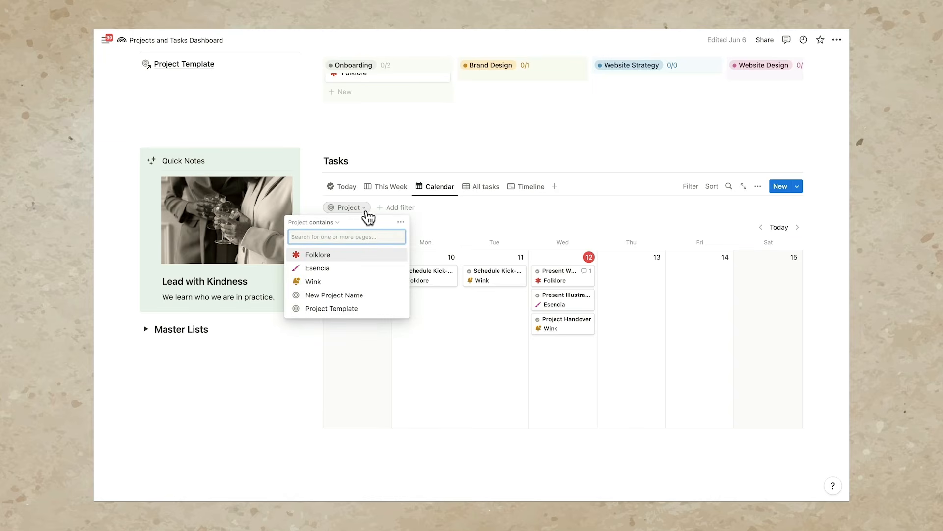
left_click(330, 268)
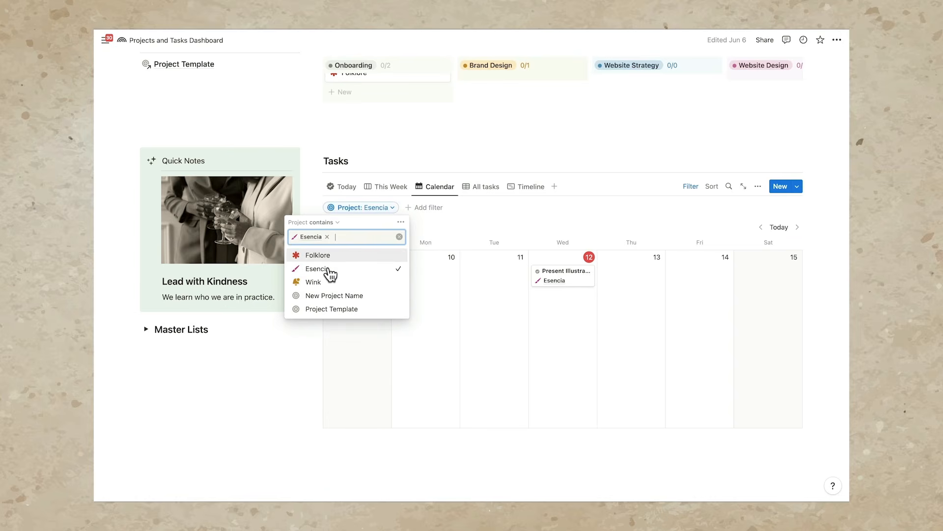
left_click(459, 217)
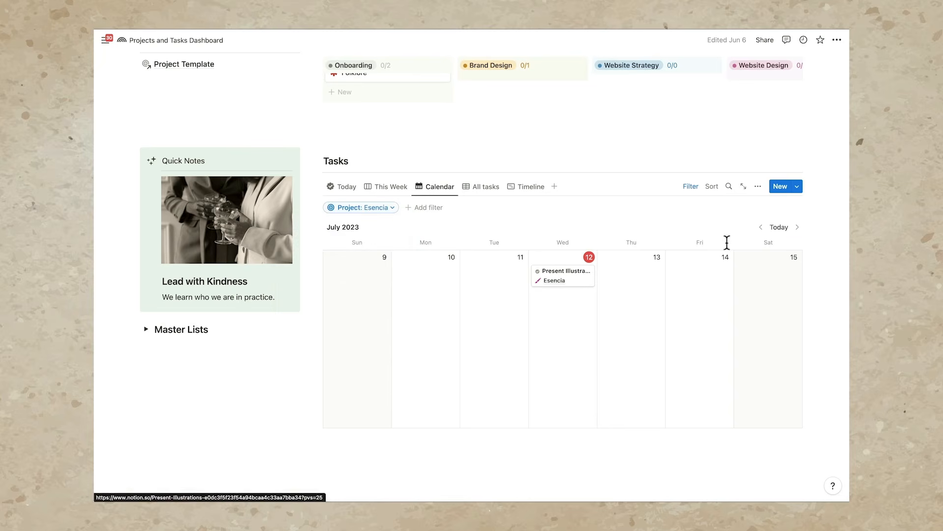
Advance the filtered task calendar week by week to review the Esencia project's upcoming tasks.
left_click(796, 233)
left_click(796, 233)
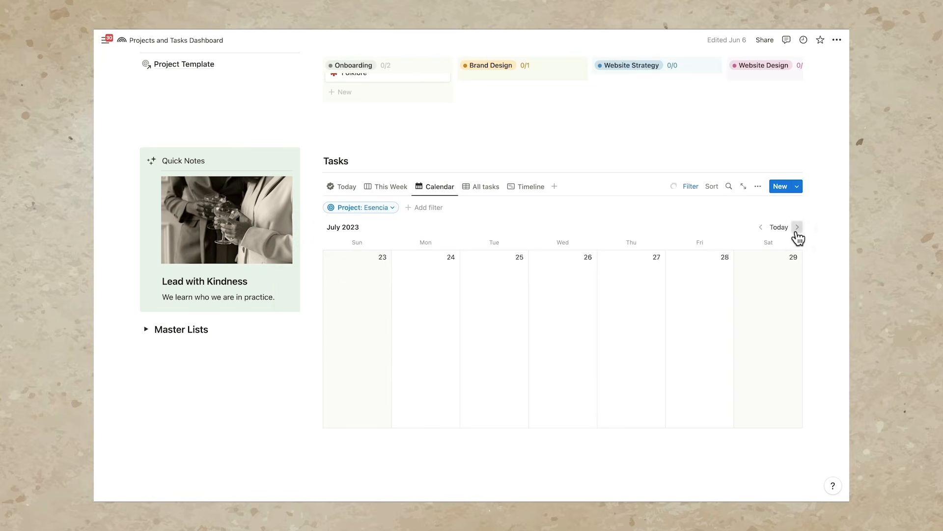
left_click(796, 233)
left_click(796, 233)
left_click(796, 233)
left_click(797, 233)
left_click(425, 208)
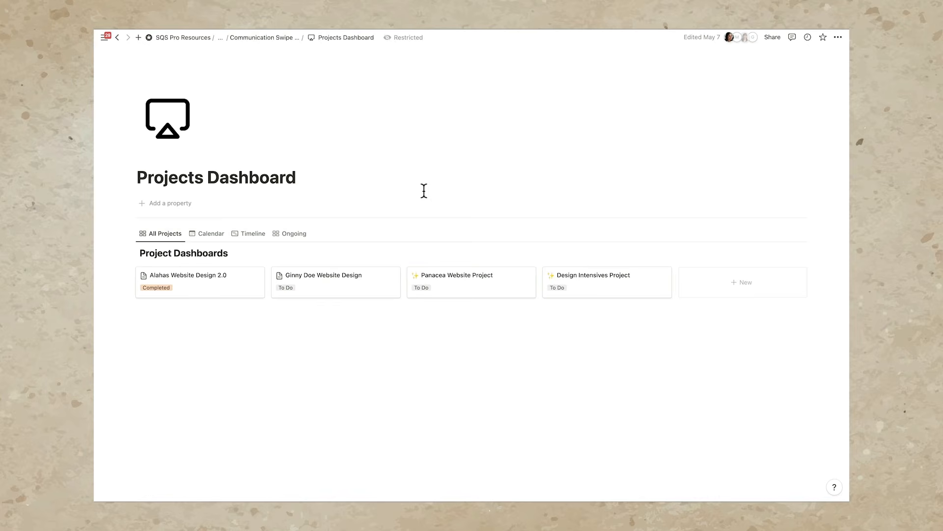
Open the Alahas Website Design 2.0 project as a full page and examine its status, deliverables and tasks sections.
left_click(219, 288)
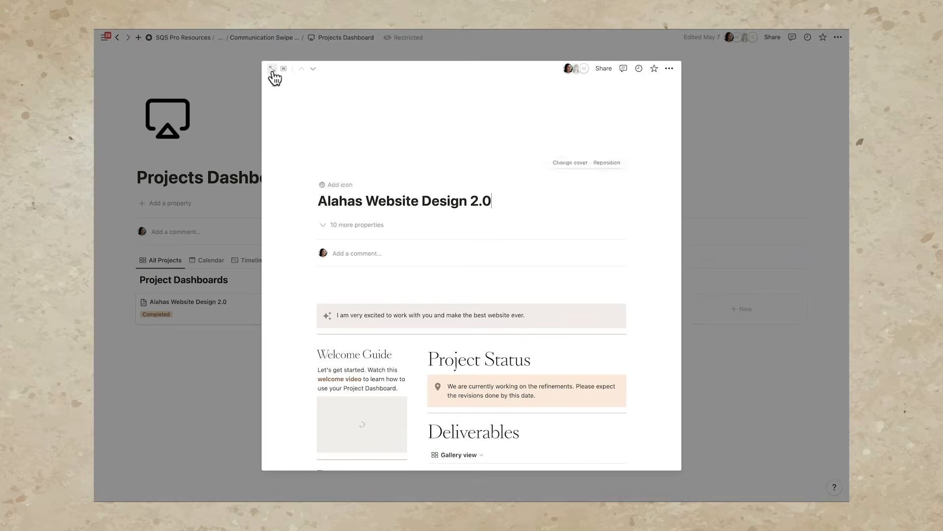
left_click(271, 68)
scroll(489, 309, "down", 10)
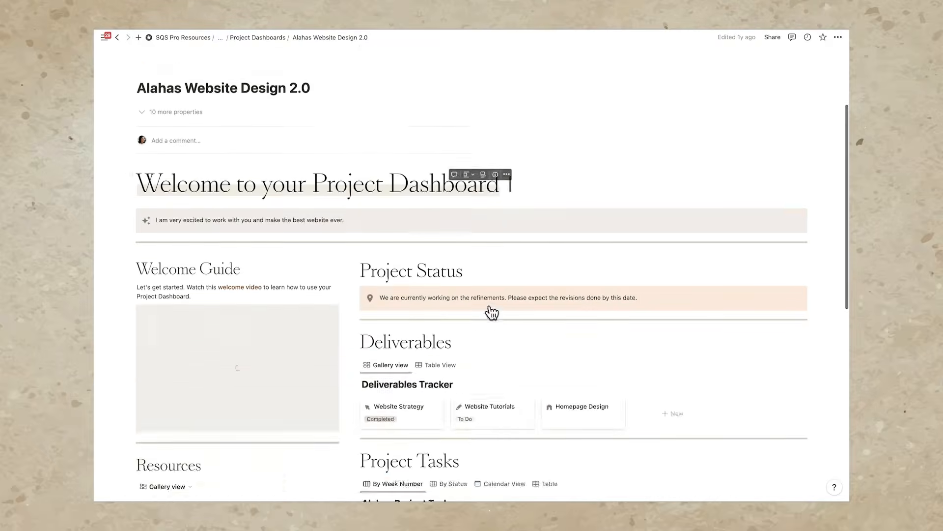
scroll(489, 305, "up", 2)
scroll(694, 254, "right", 10)
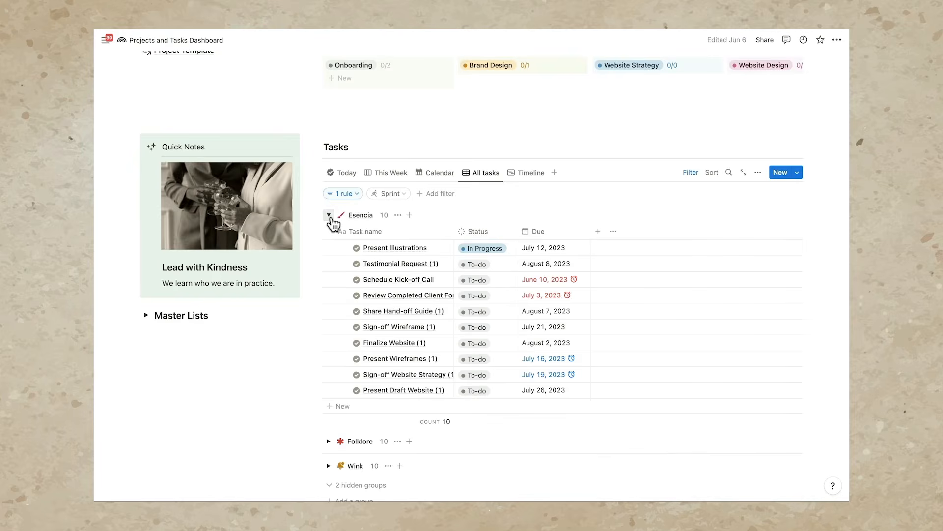
Collapse the Esencia group in the All tasks view of the Tasks database.
left_click(329, 215)
left_click(329, 216)
left_click(329, 215)
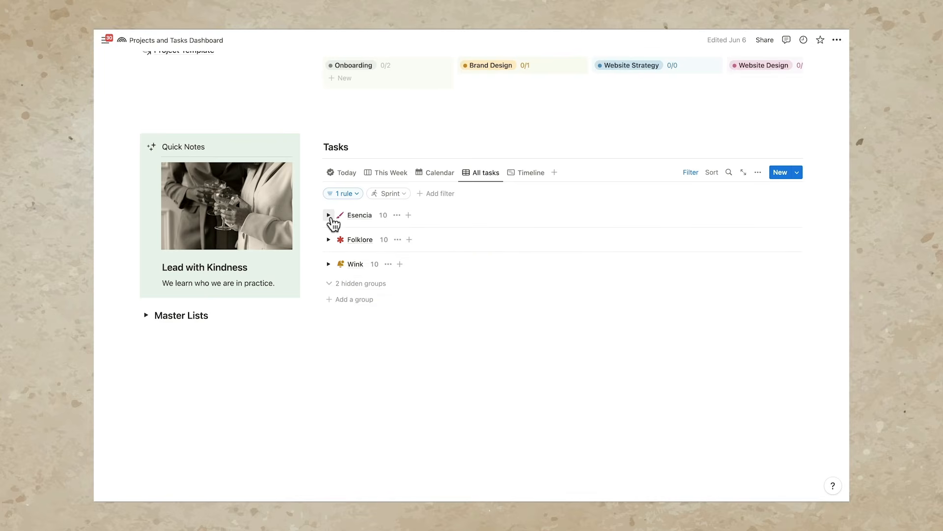
Expand the Esencia group of tasks and open the Esencia project from the By Phase board as a full page.
left_click(330, 215)
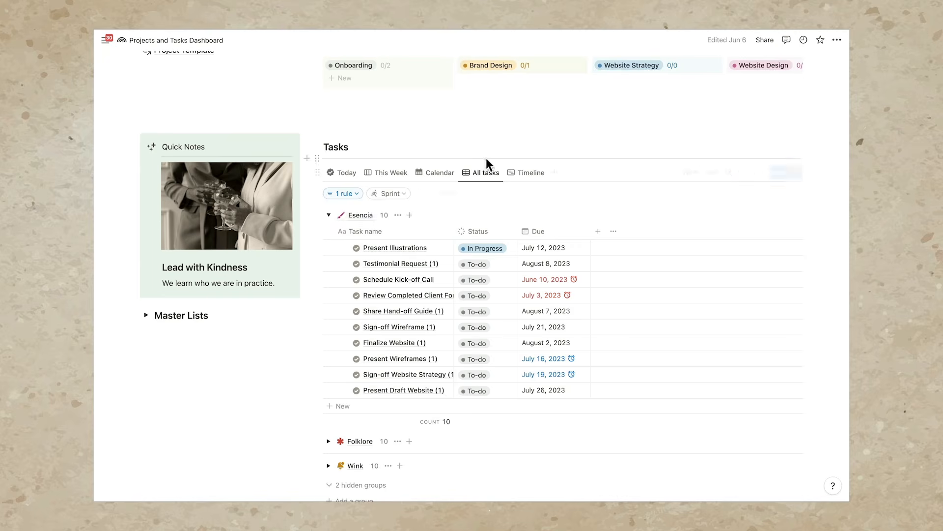
scroll(486, 158, "up", 3)
scroll(486, 158, "up", 2)
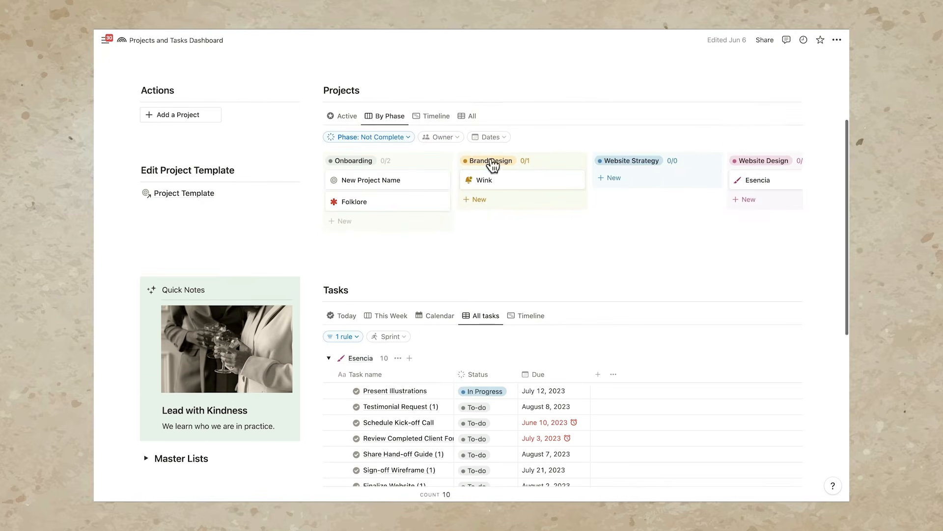
left_click(751, 180)
left_click(496, 39)
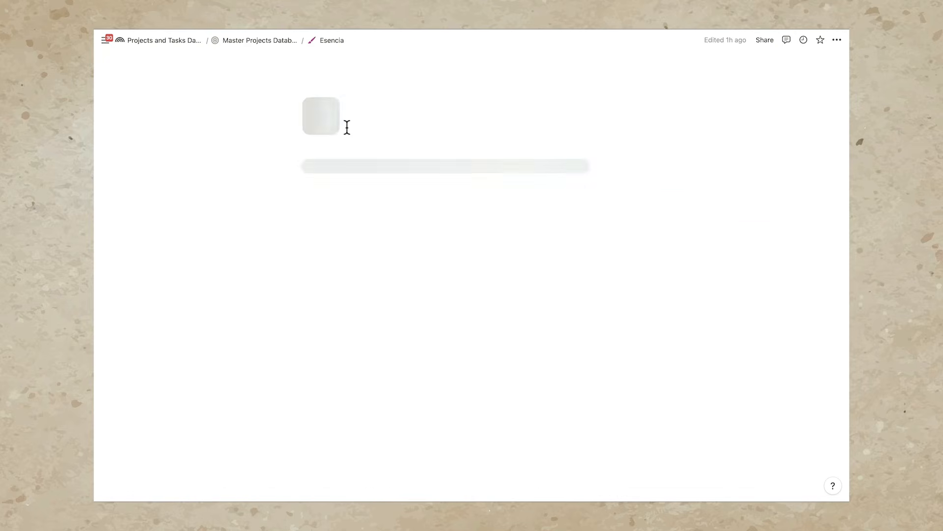
Examine the Esencia page's Project Vault references and its task list grouped by phase, and expand the 01 / Onboarding section.
scroll(318, 367, "down", 15)
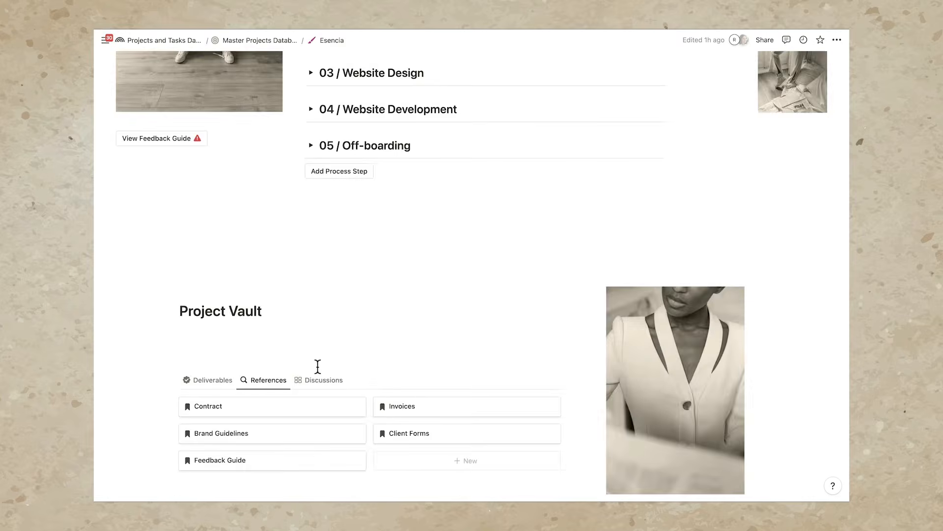
scroll(318, 366, "down", 2)
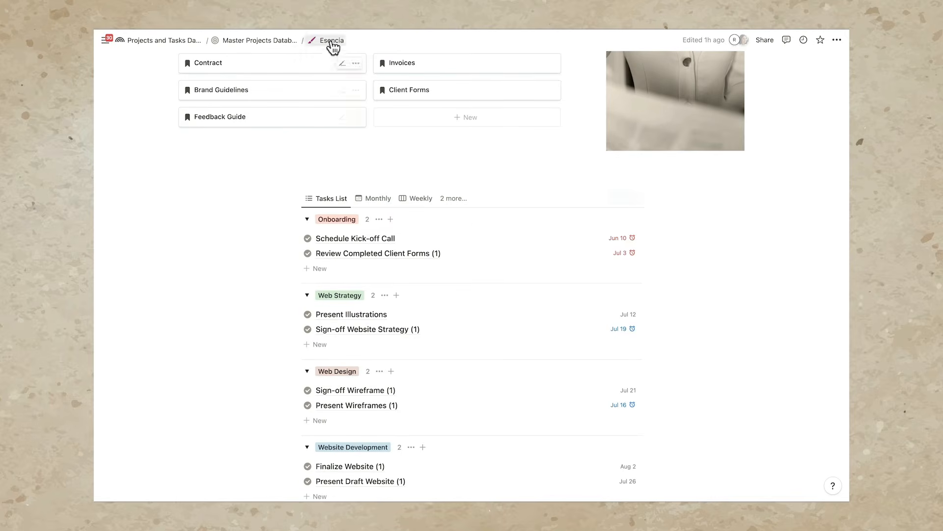
scroll(389, 243, "down", 4)
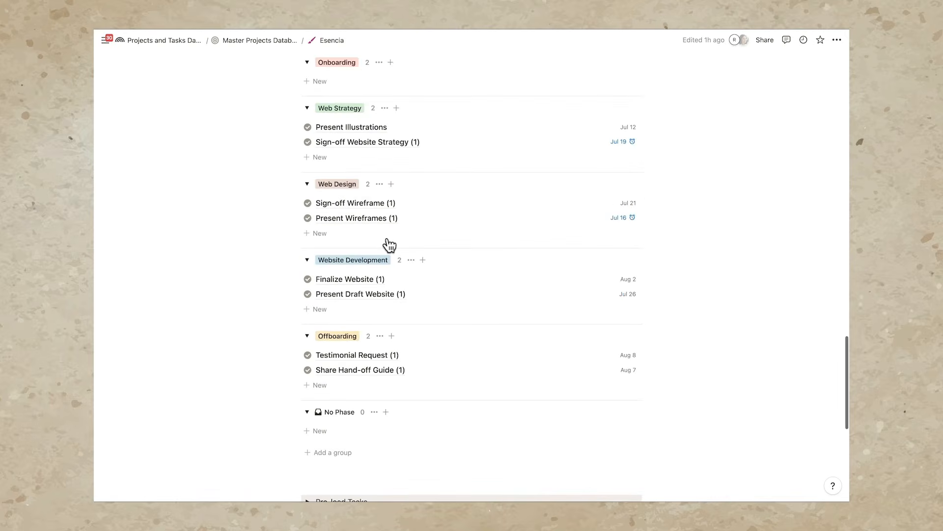
scroll(378, 231, "up", 2)
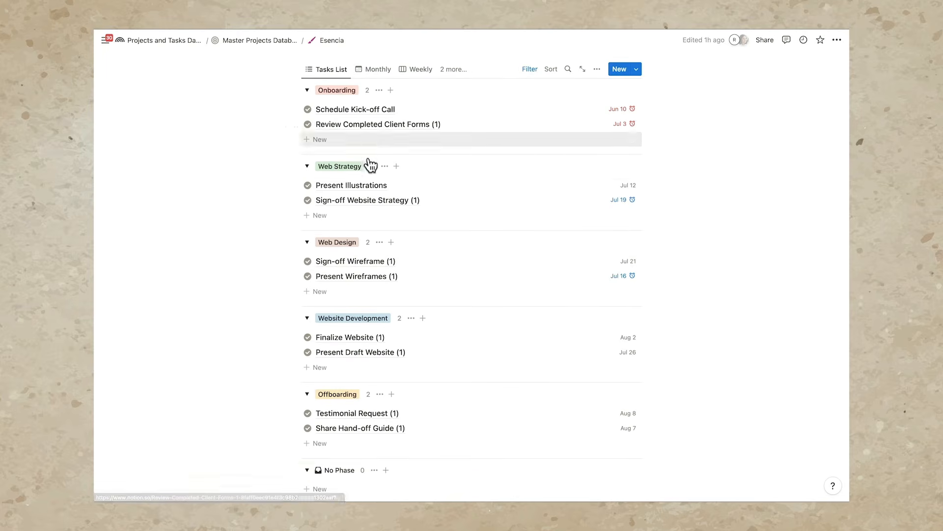
scroll(371, 186, "up", 1)
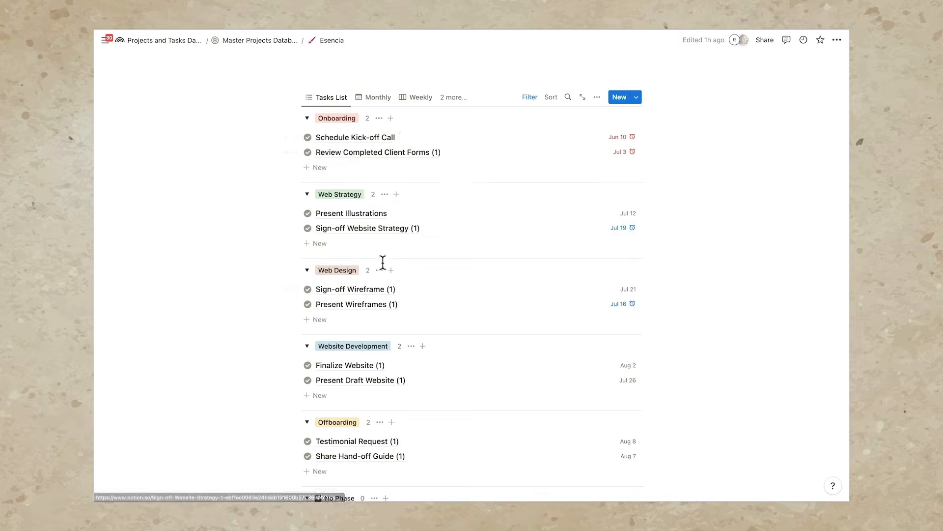
scroll(384, 265, "up", 5)
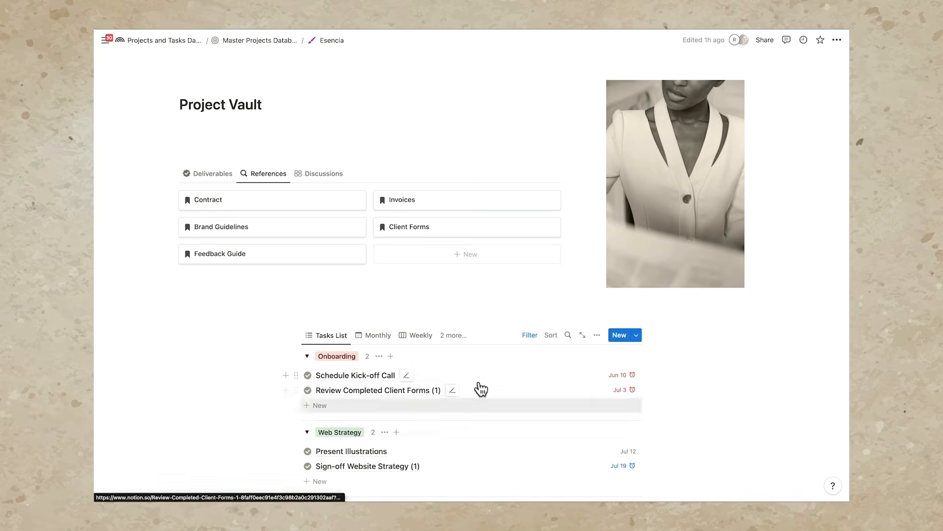
scroll(428, 361, "up", 3)
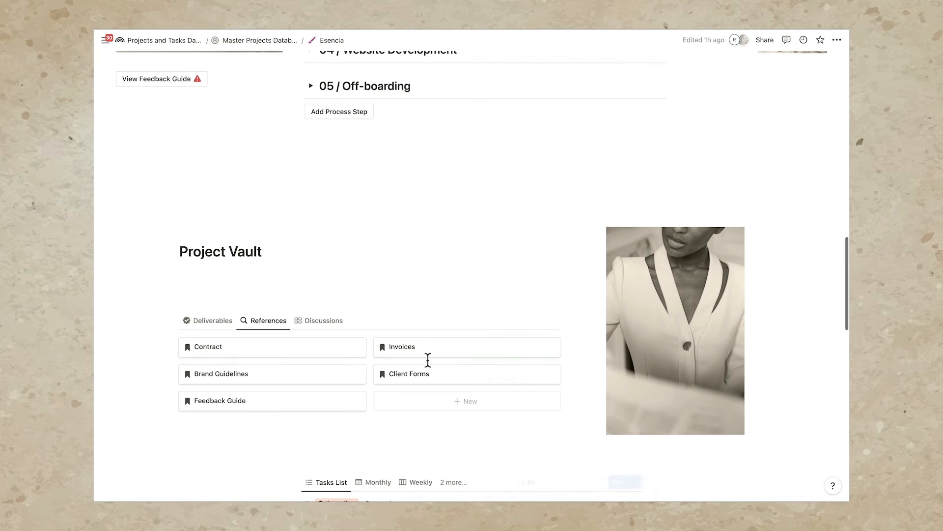
scroll(427, 360, "down", 6)
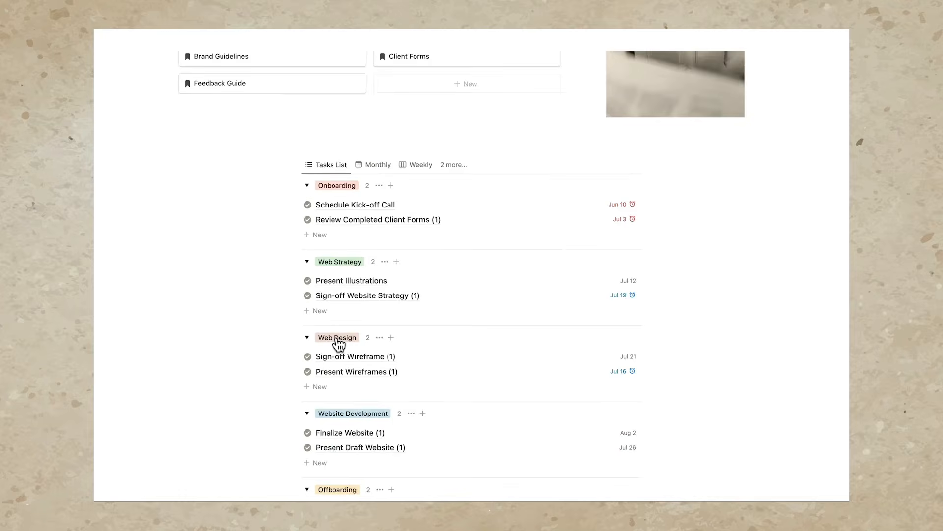
scroll(339, 344, "down", 1)
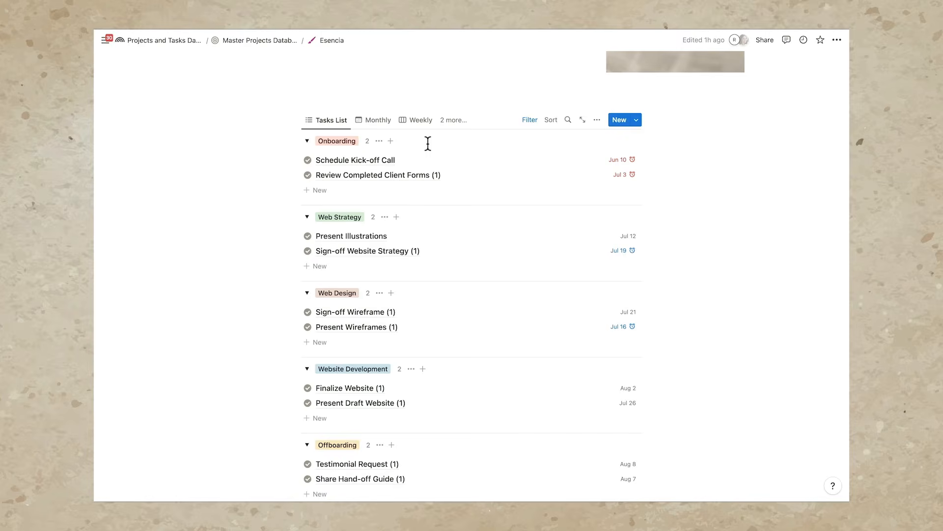
scroll(428, 144, "up", 10)
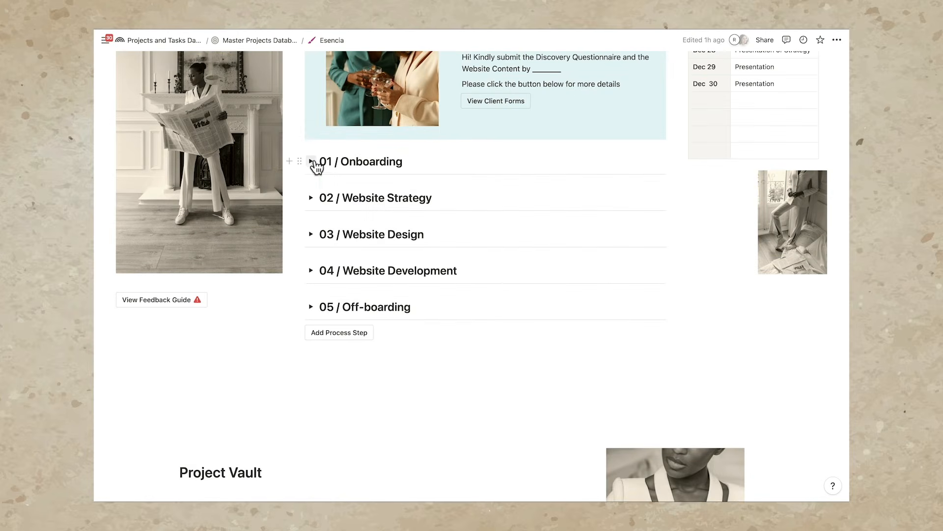
left_click(312, 162)
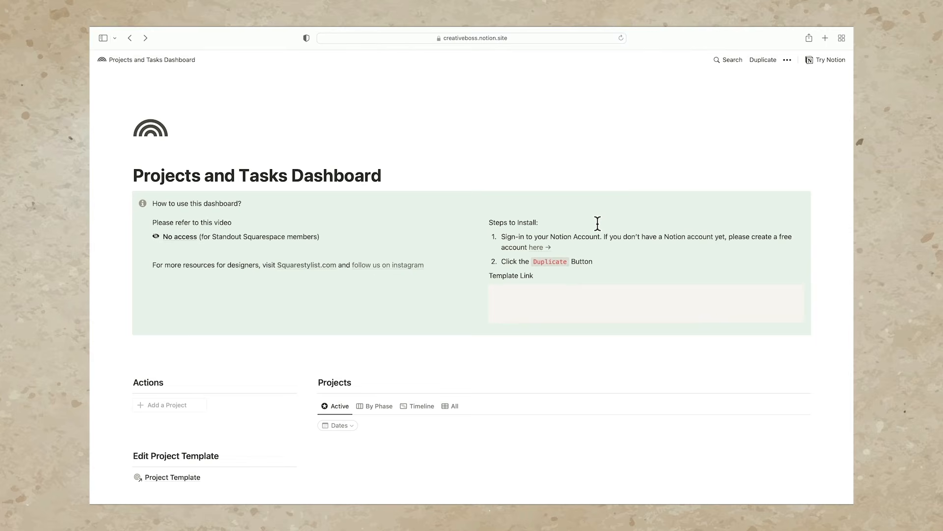
Duplicate the Projects and Tasks Dashboard template into the workspace and delete its "How to use this dashboard?" callout.
left_click(764, 60)
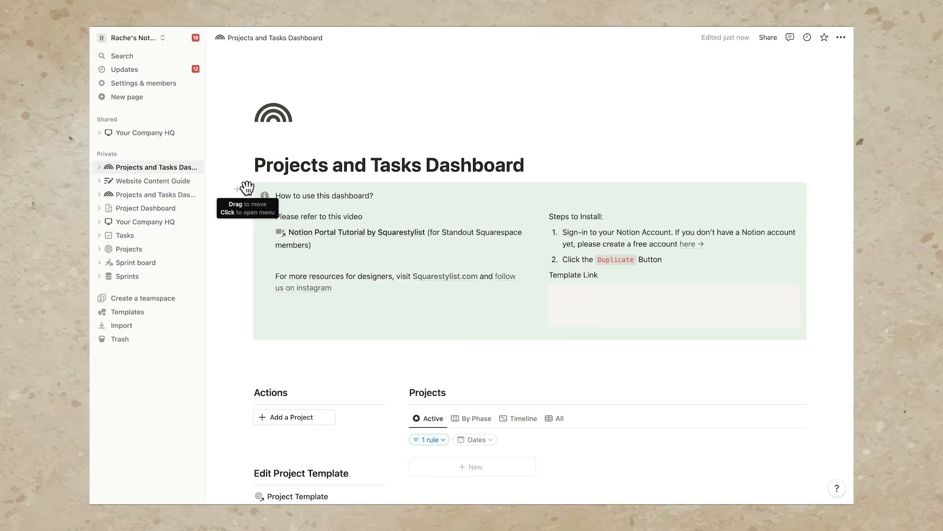
left_click(247, 189)
left_click(141, 128)
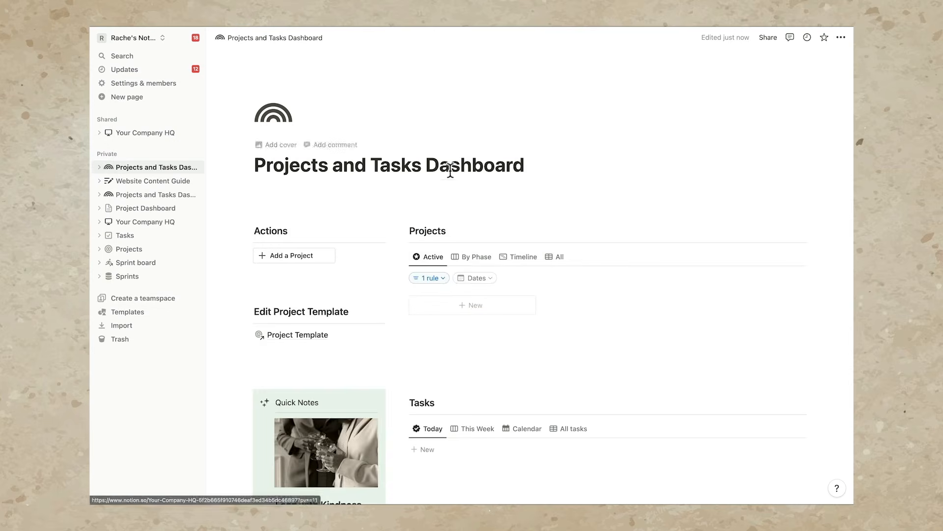
Open the Project Template for editing and show the further actions for the image above INFO.
scroll(450, 170, "down", 2)
scroll(450, 170, "down", 1)
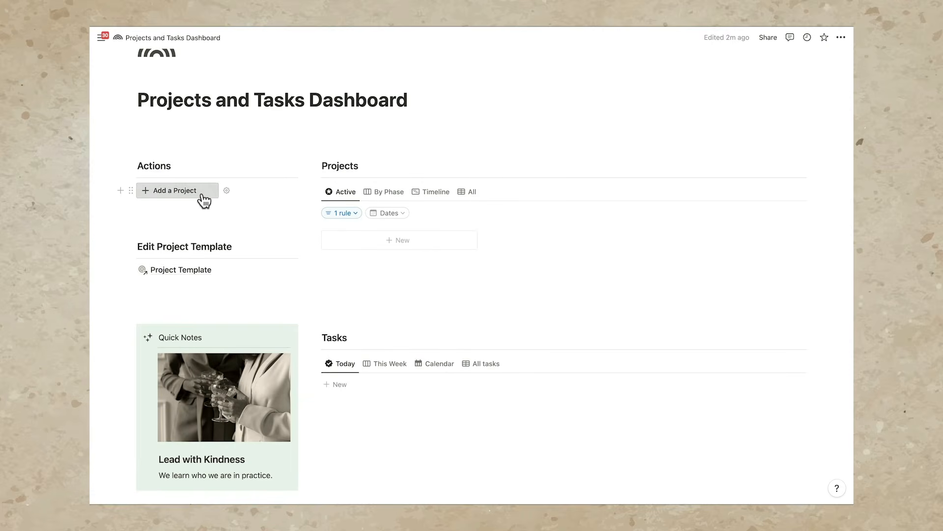
left_click(202, 270)
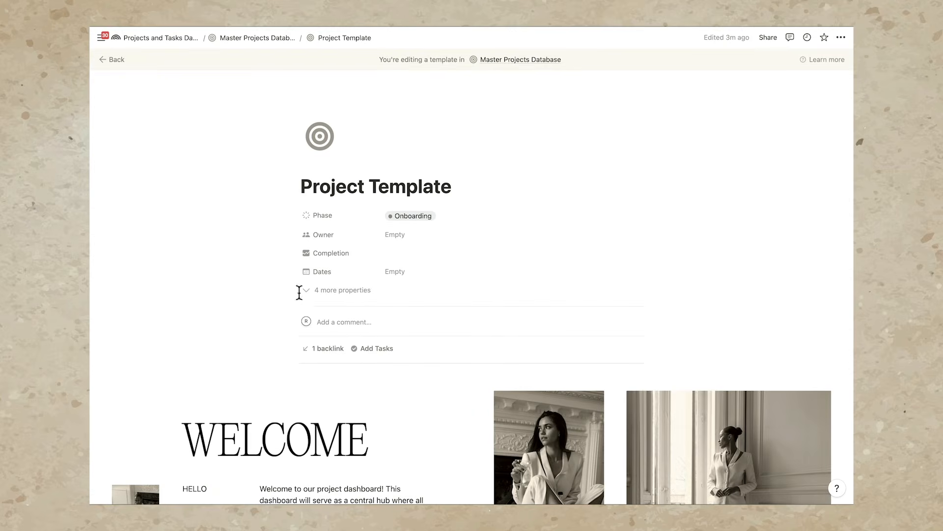
scroll(299, 293, "down", 6)
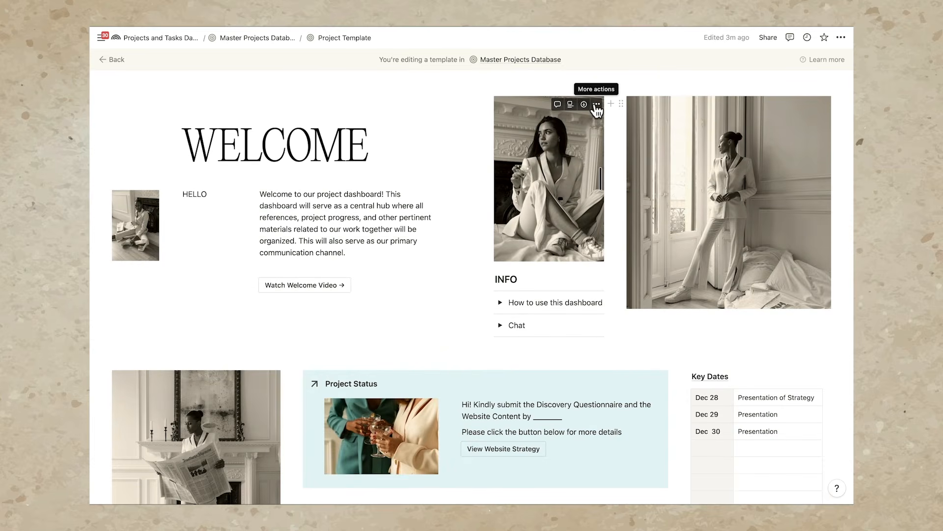
left_click(597, 105)
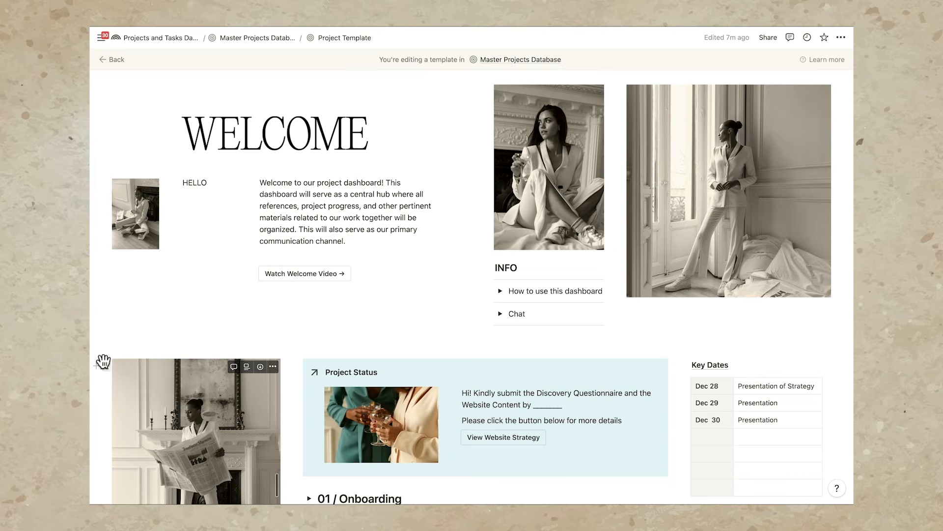
Open the workspace's Settings & members from the Project Template page.
left_click(102, 38)
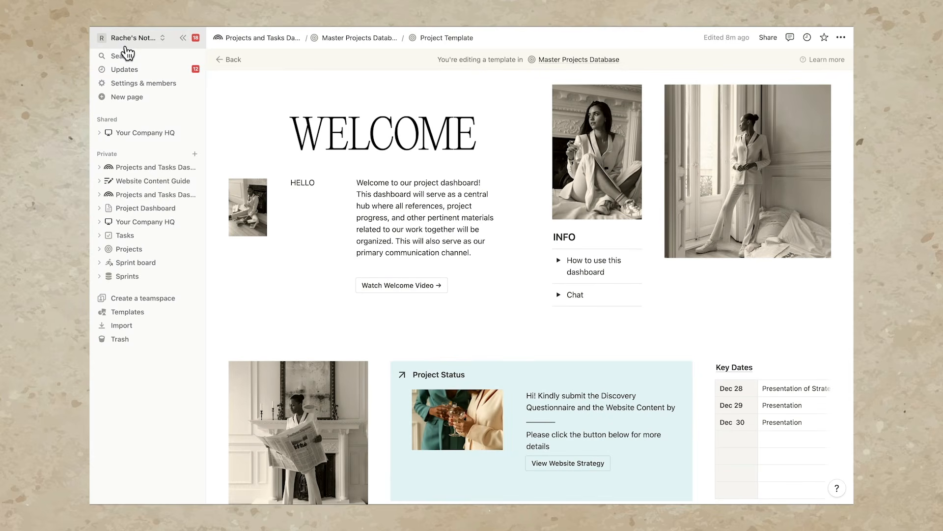
left_click(144, 83)
left_click(249, 167)
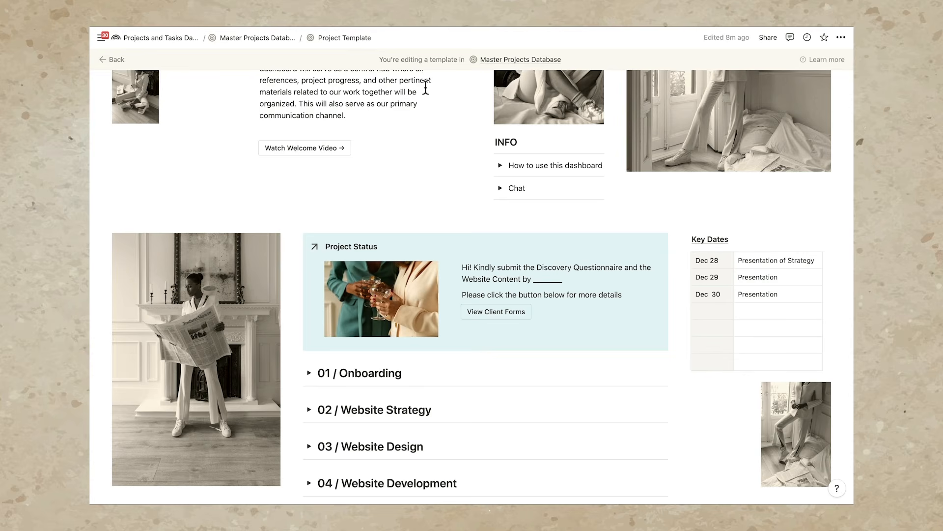
View and close the Client Forms page linked in the Project Status callout, and toggle the Chat section under INFO.
left_click(506, 313)
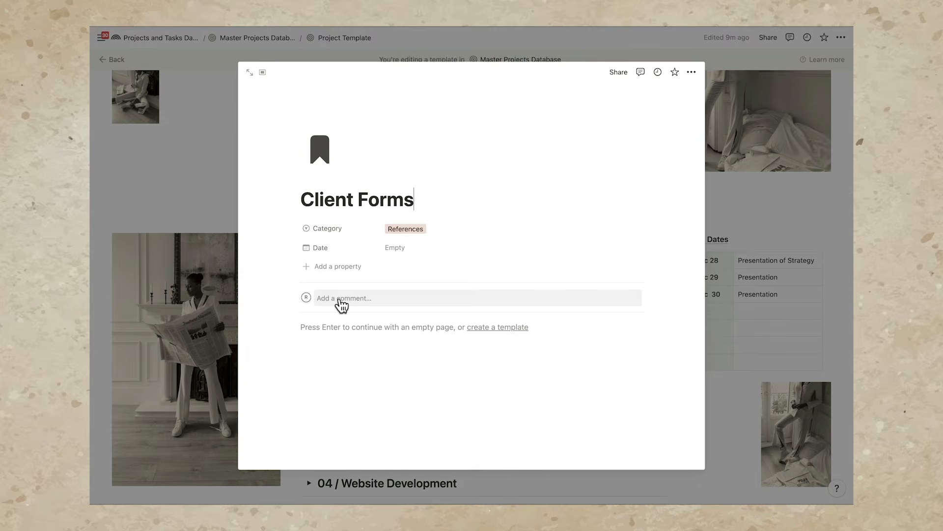
left_click(715, 305)
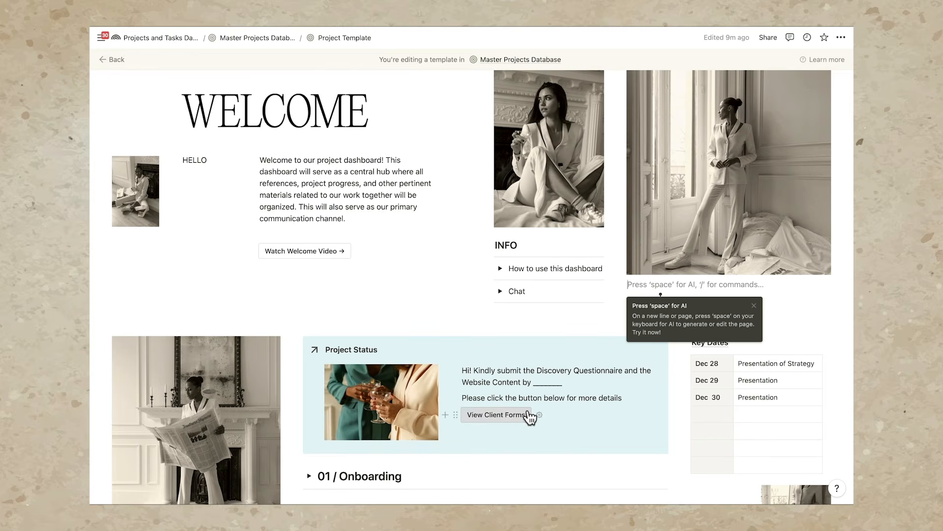
left_click(500, 291)
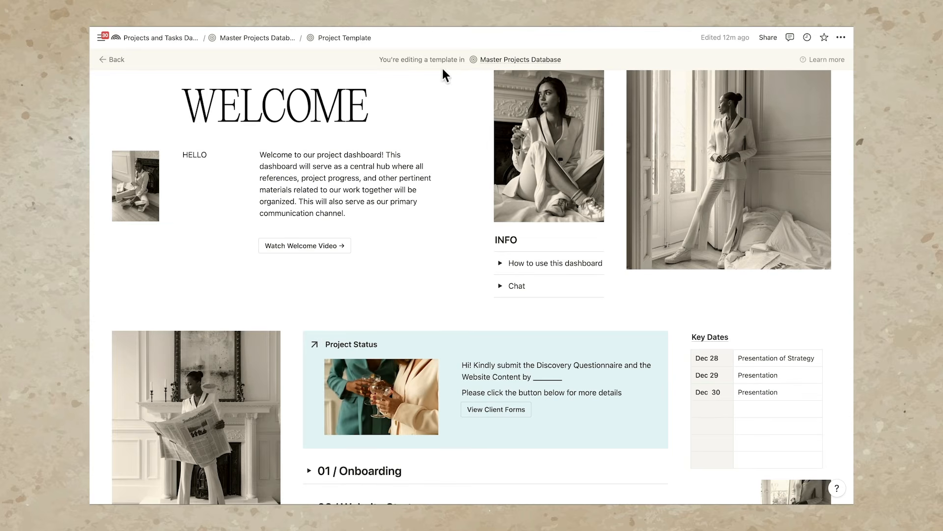
Open the How to Use Notion page under "How to use this dashboard" and replace its stray slash with a Video block.
left_click(500, 263)
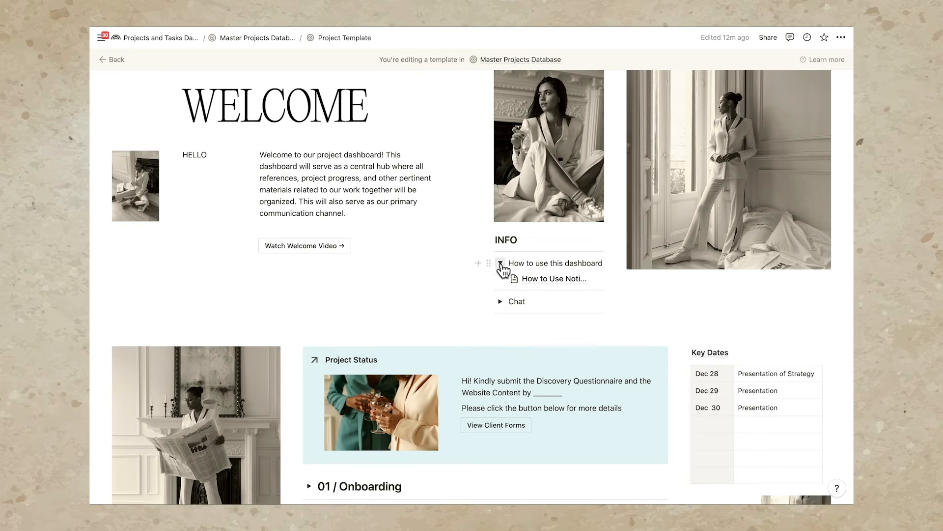
left_click(570, 279)
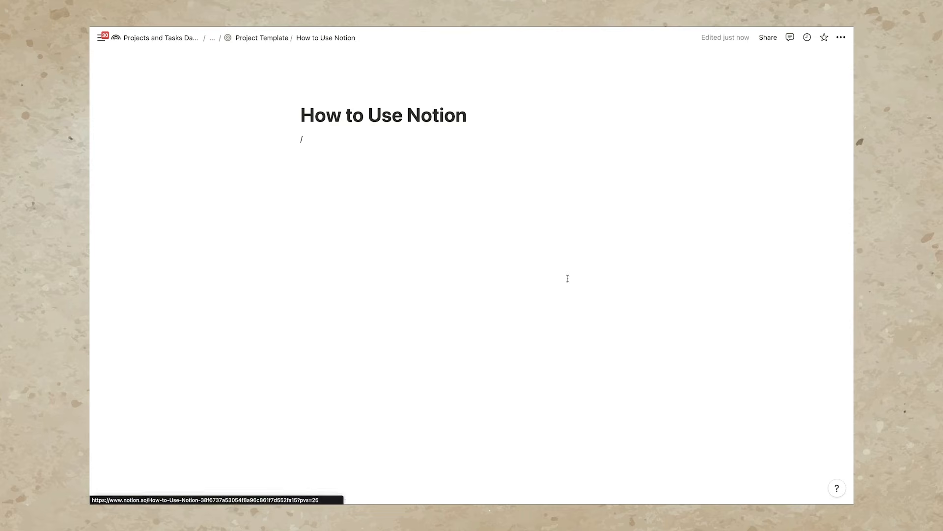
type("/")
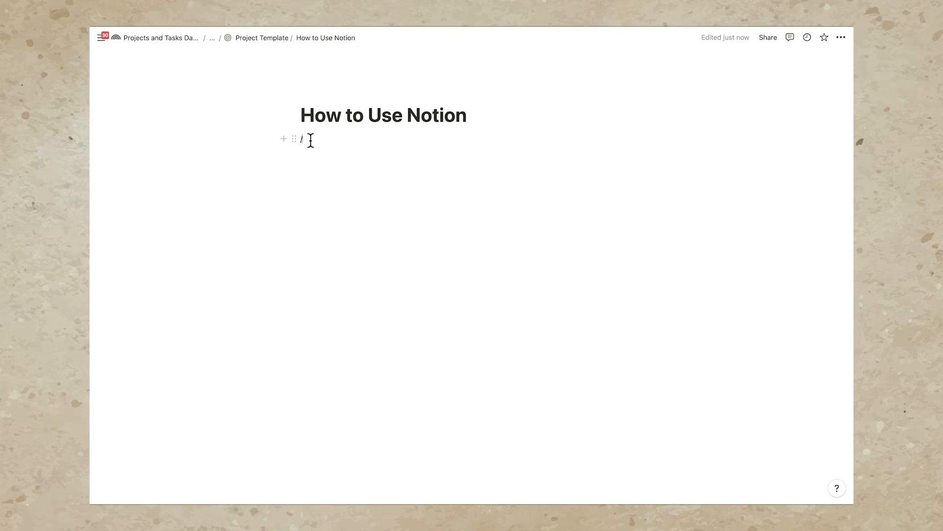
key("BackSpace")
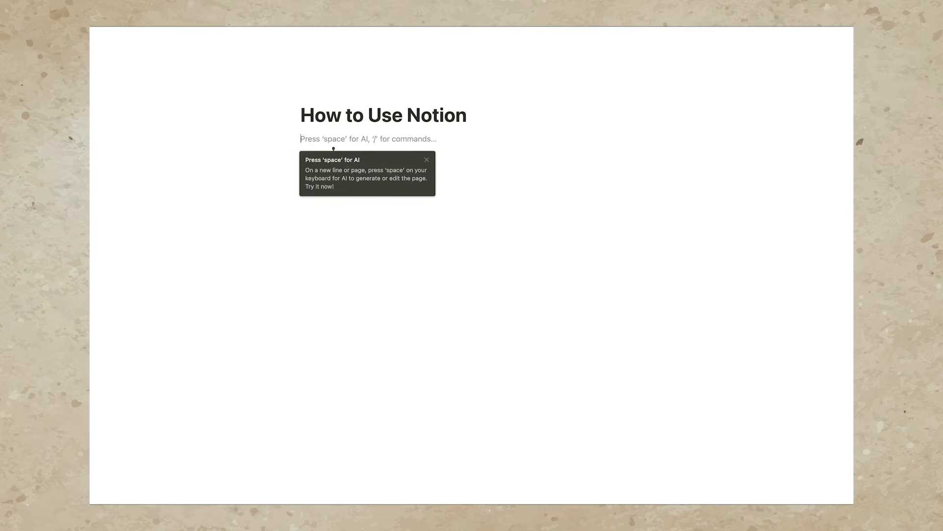
type("/vi")
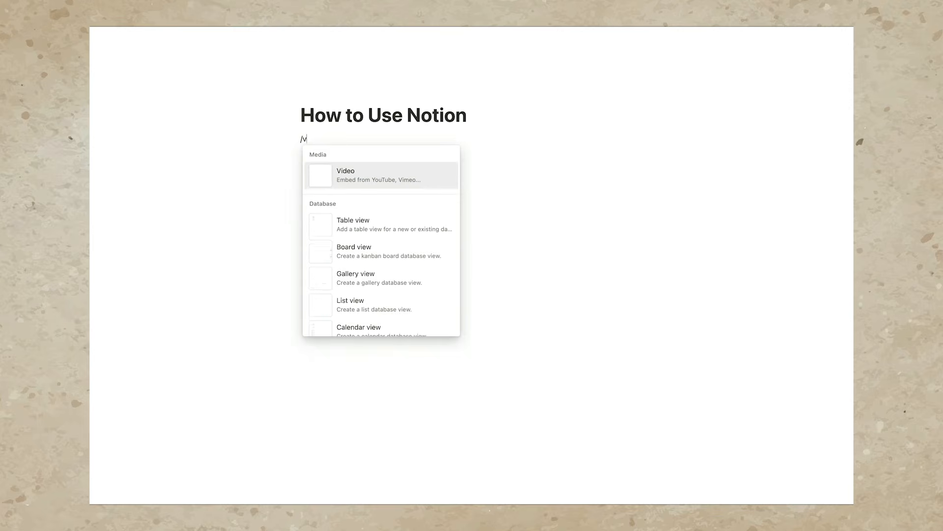
key("Return")
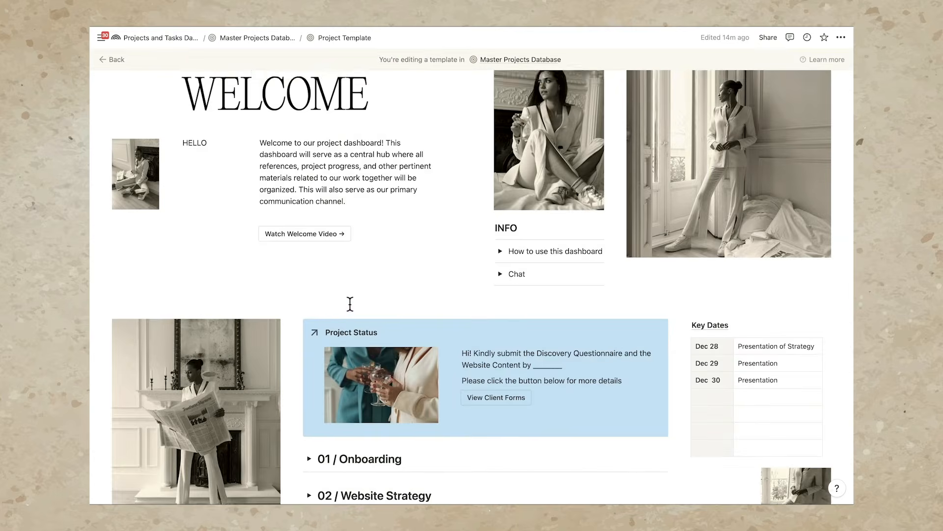
Expand the template's 01 / Onboarding section to review its client and designer tasks, and collapse it again.
scroll(350, 308, "down", 4)
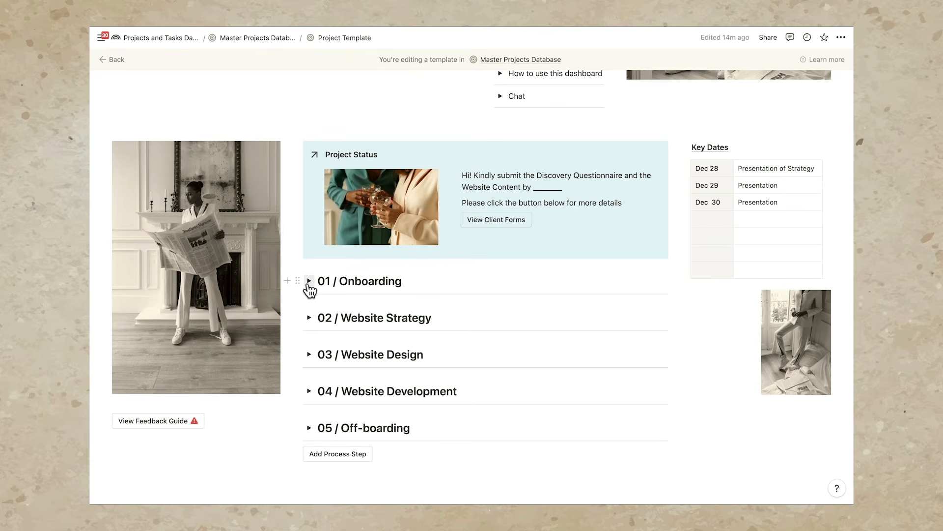
scroll(310, 290, "down", 3)
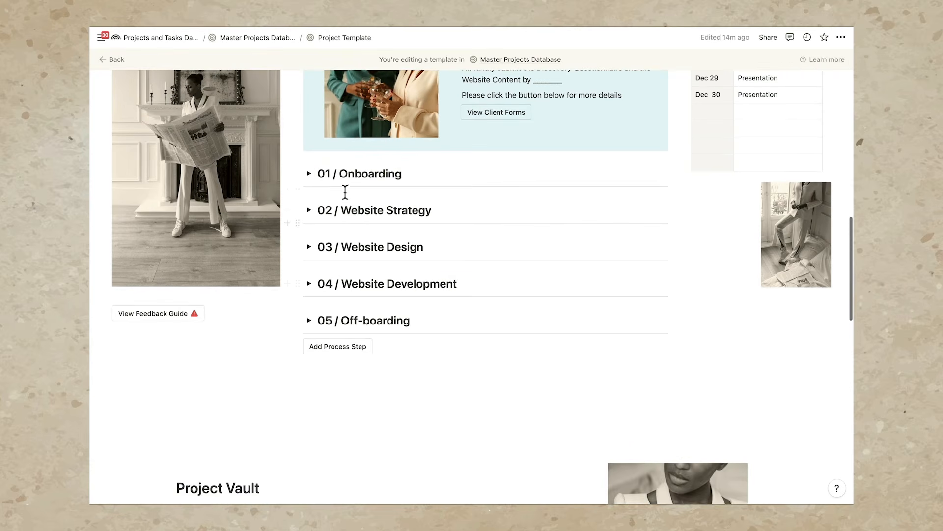
left_click(309, 174)
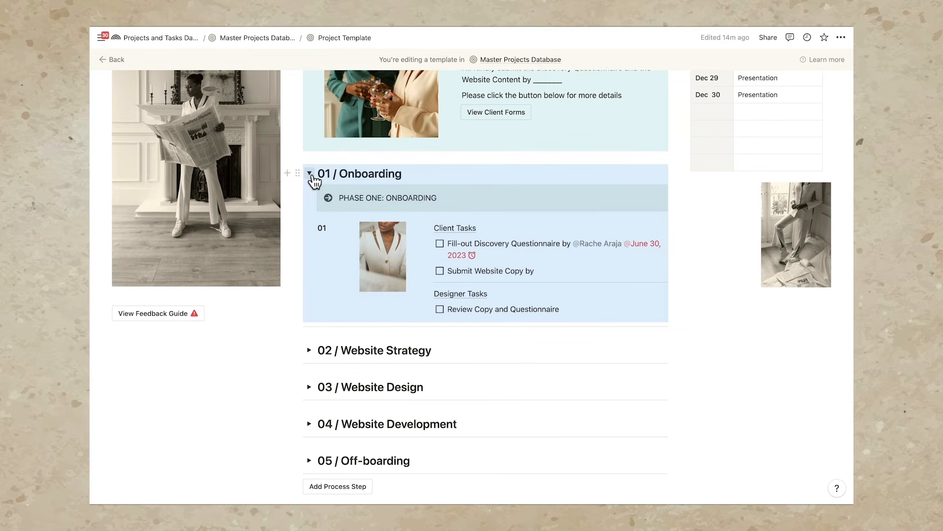
left_click(310, 174)
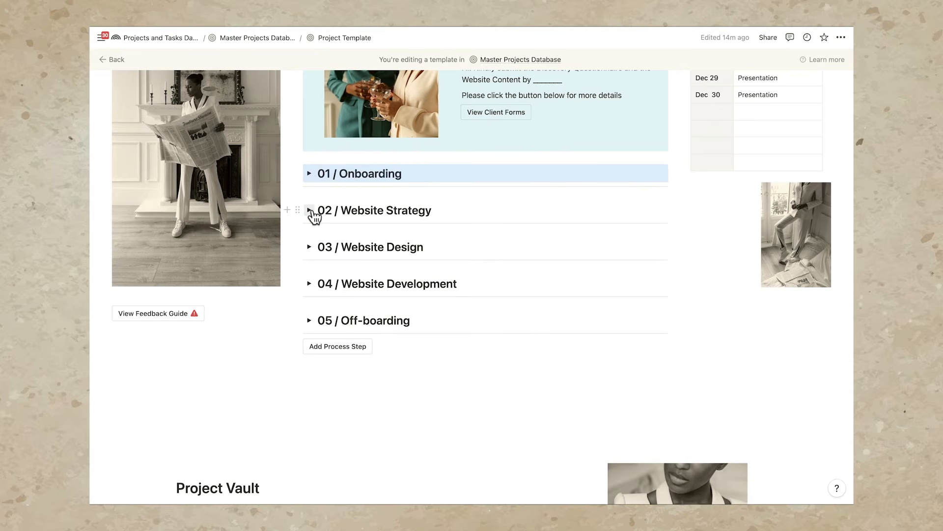
Add a process step after 05 / Off-boarding in the Project Template and title it "02/ Brand Strategy".
left_click(353, 356)
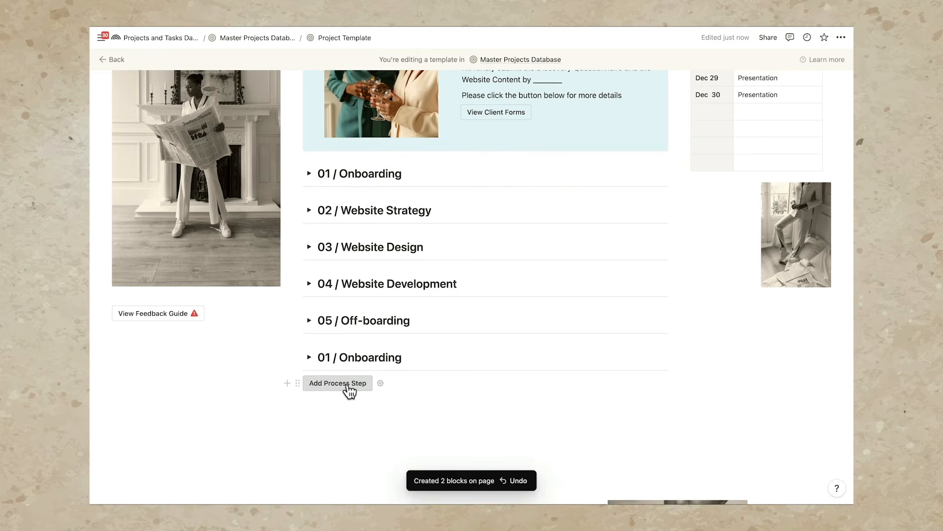
left_click(334, 357)
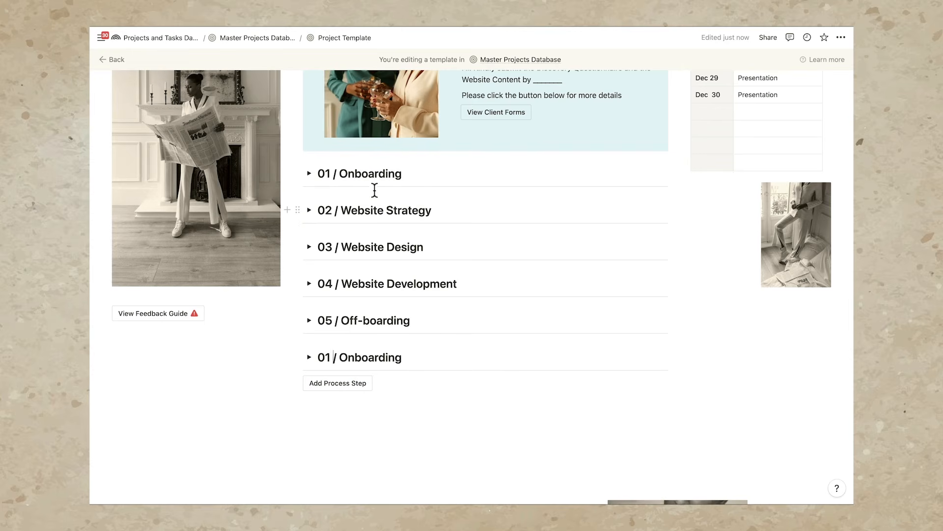
key("BackSpace")
type("2")
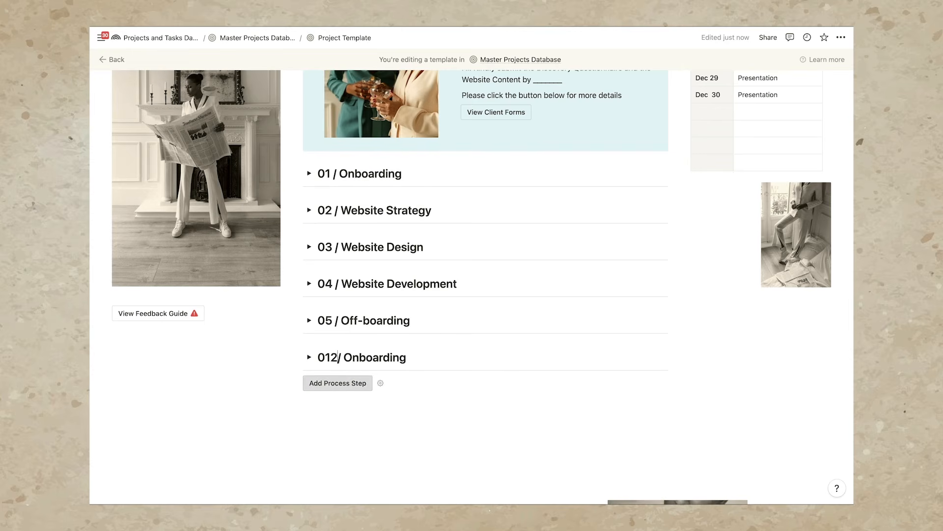
key("BackSpace")
key("BackSpace")
type("2")
double_click(380, 358)
type("Br")
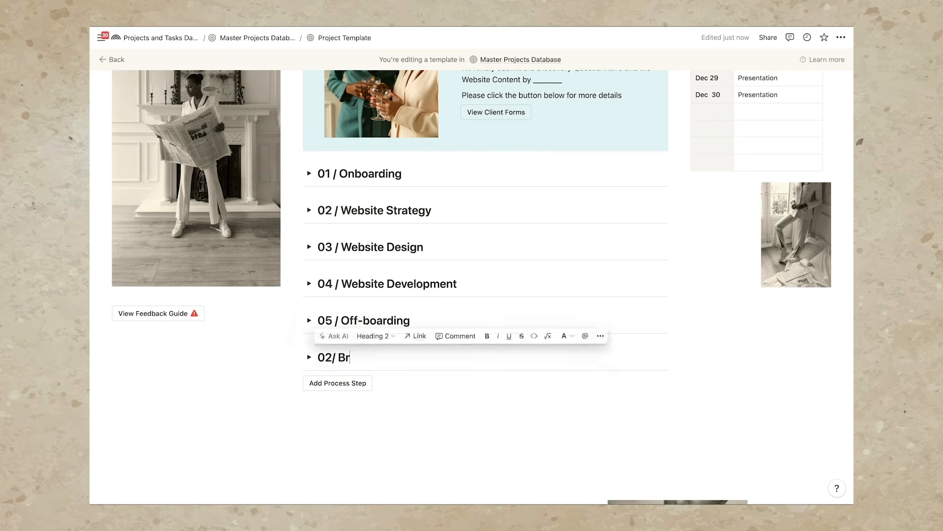
type("and Strategy")
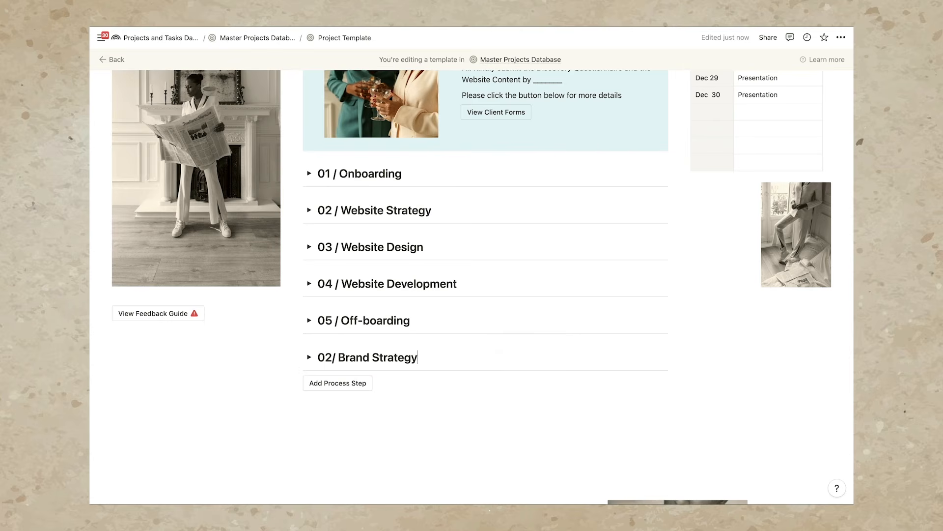
mouse_move(295, 357)
left_mouse_down()
mouse_move(308, 198)
mouse_move(322, 191)
mouse_move(308, 362)
left_mouse_up()
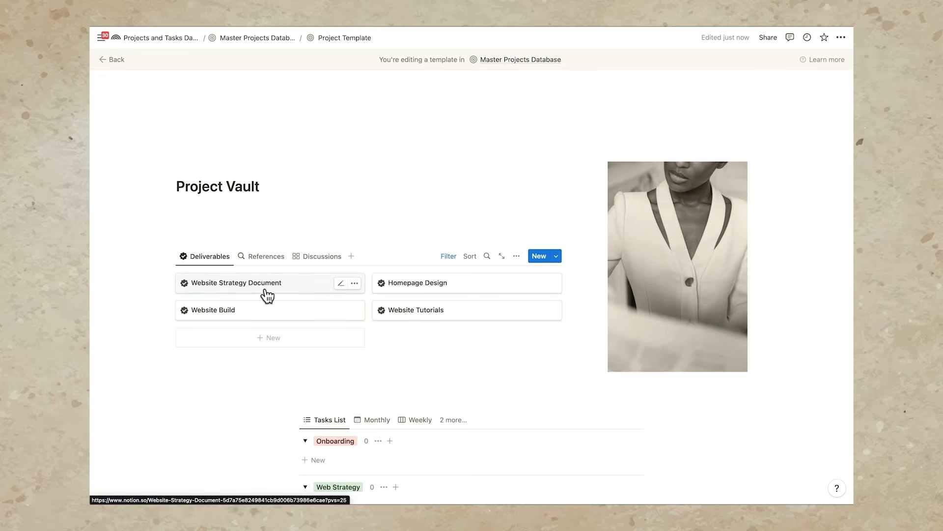
Add a project from the Projects and Tasks Dashboard and title it "Project Solena".
scroll(326, 358, "down", 5)
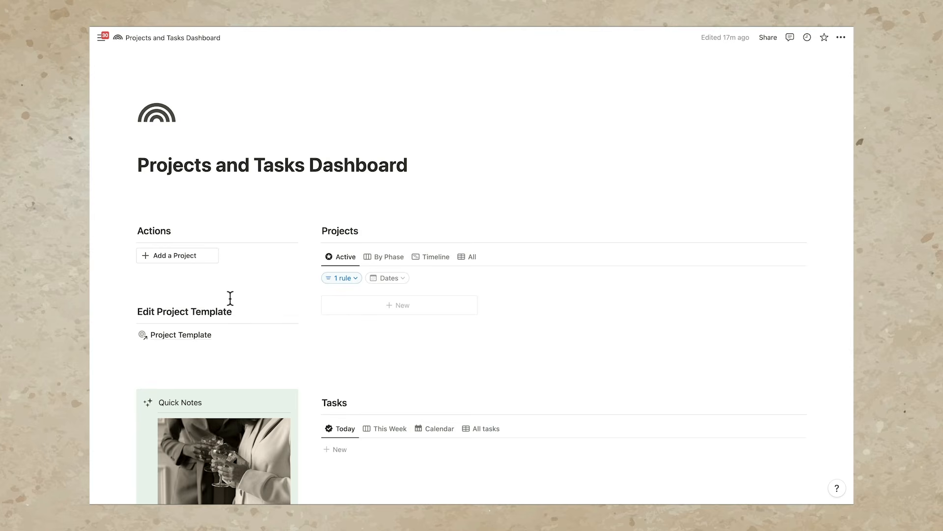
left_click(192, 265)
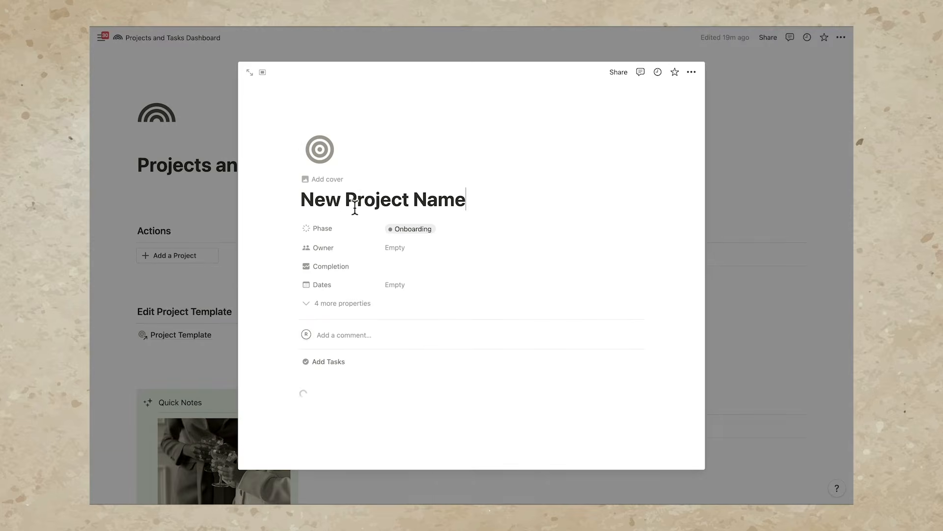
left_click_drag(472, 202, 306, 200)
key("BackSpace")
key("BackSpace")
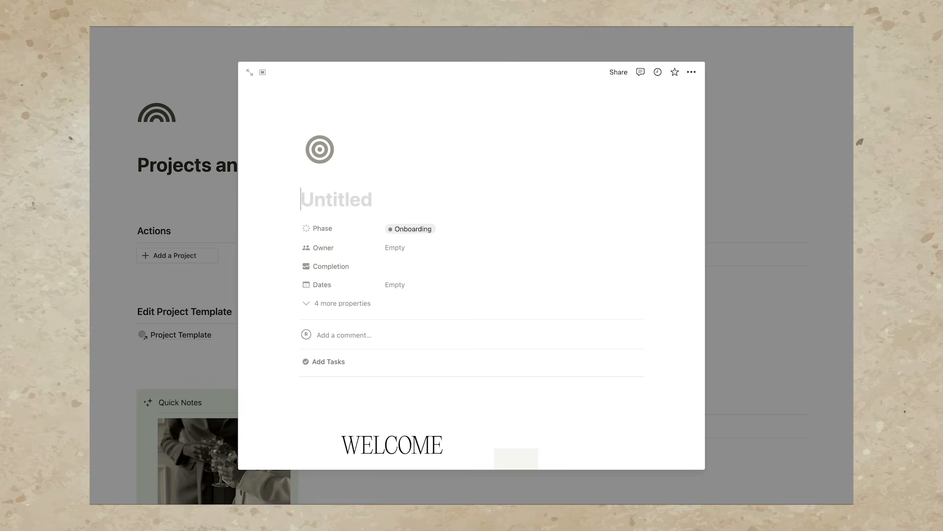
type("Pro")
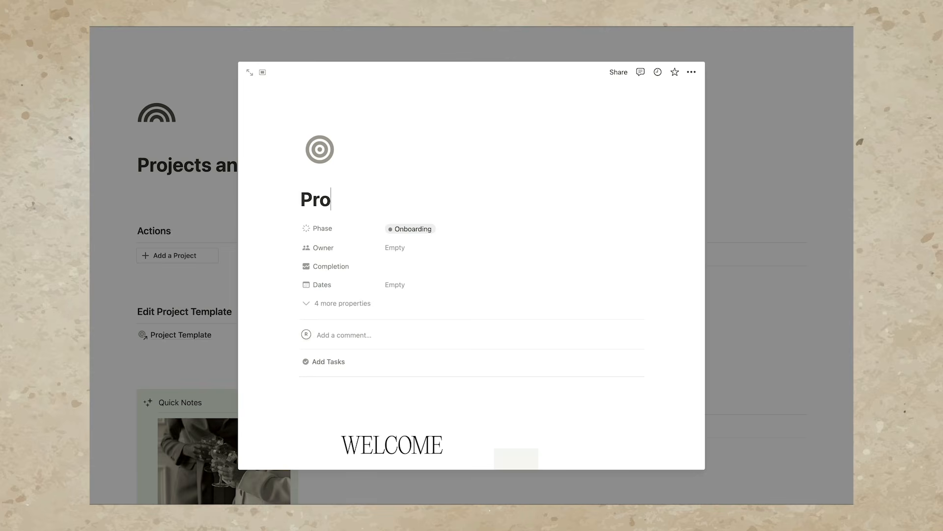
type("ject Solena")
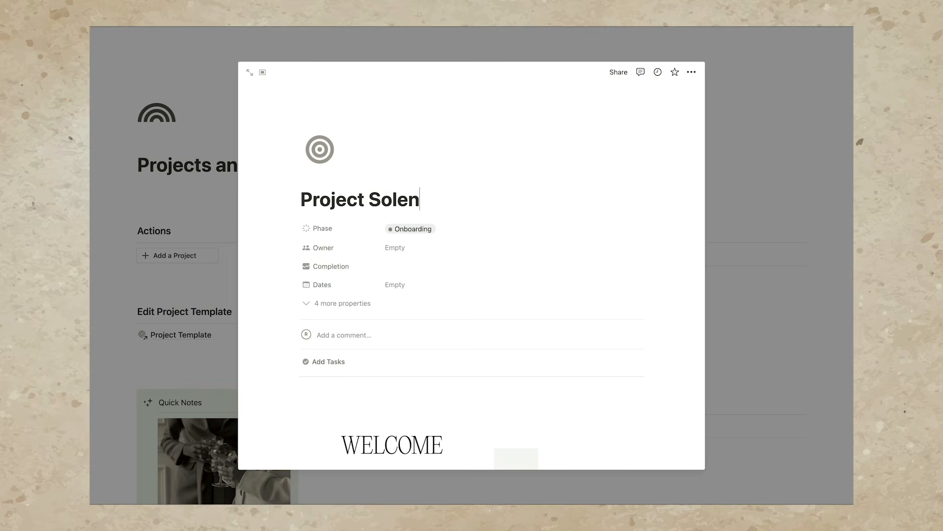
Set the project's Dates to August 31, 2023 → August 1, 2023 with the time included.
left_click(341, 290)
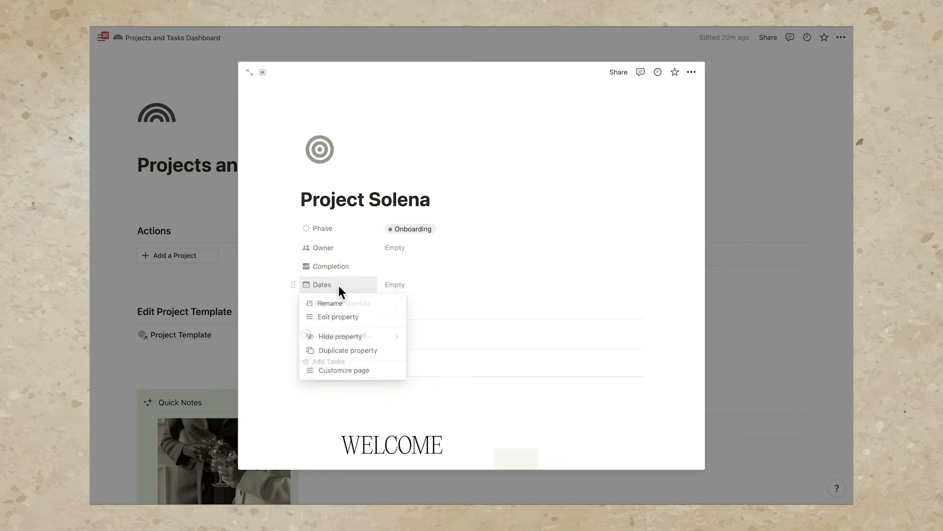
left_click(407, 286)
left_click(408, 288)
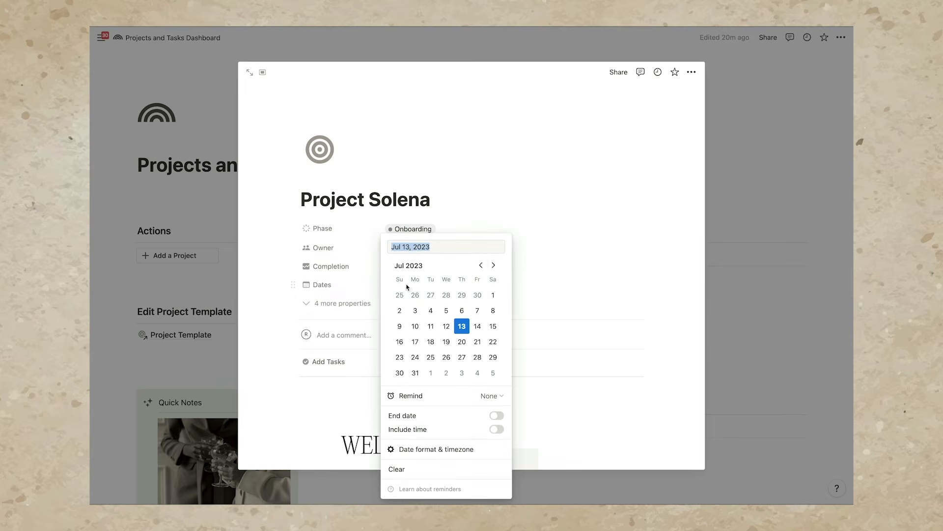
left_click(491, 266)
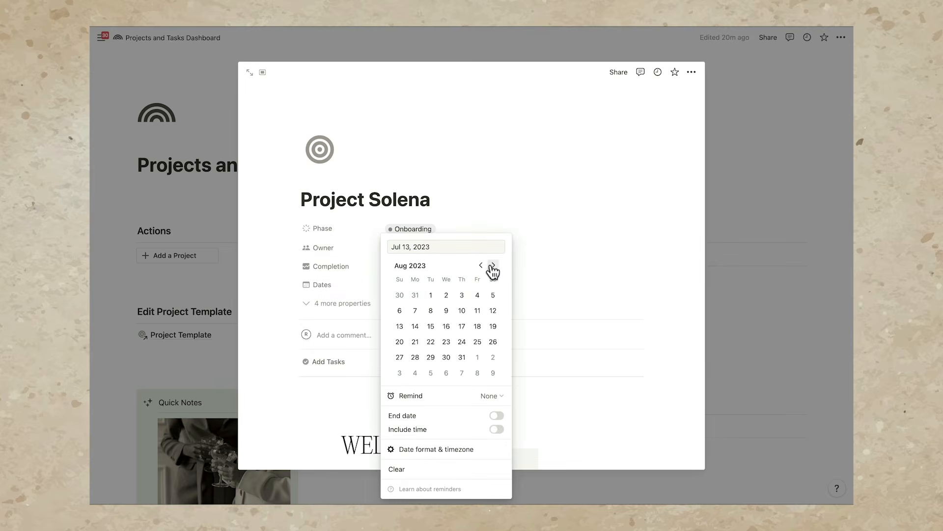
left_click(431, 295)
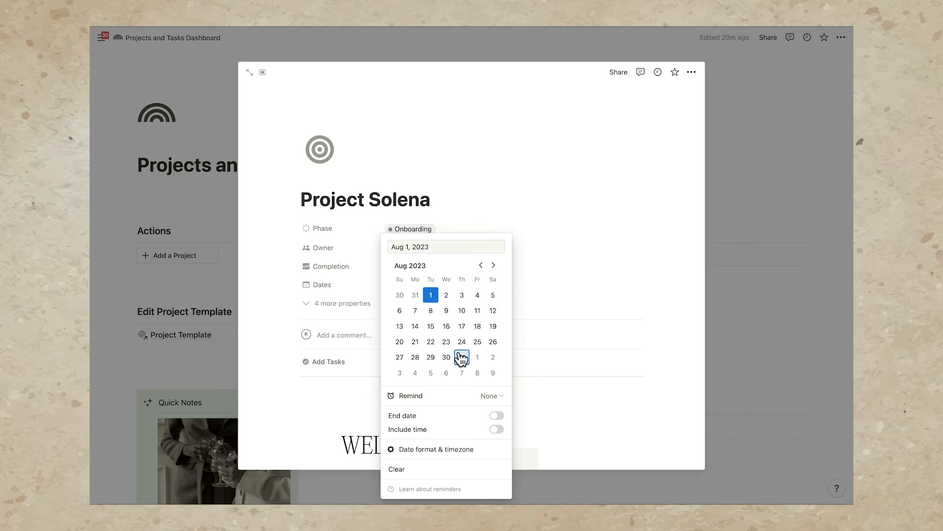
left_click(496, 430)
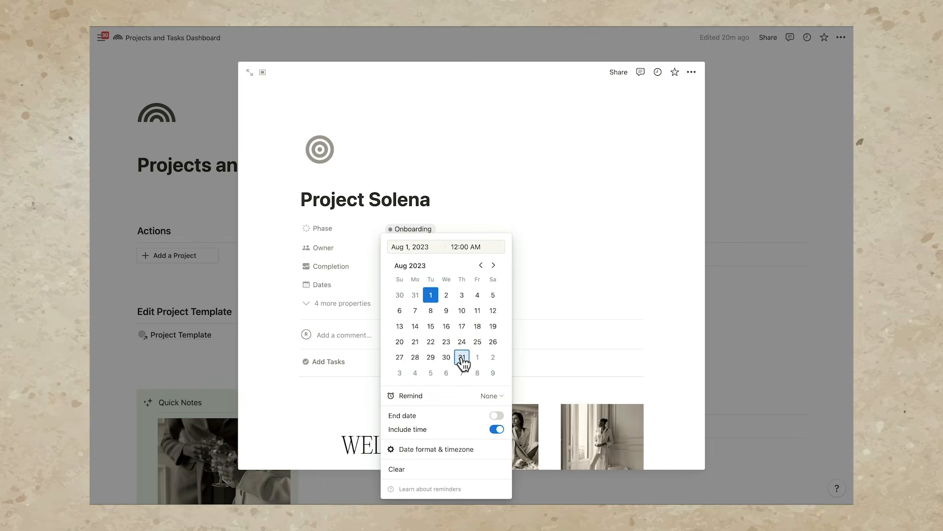
left_click(462, 358)
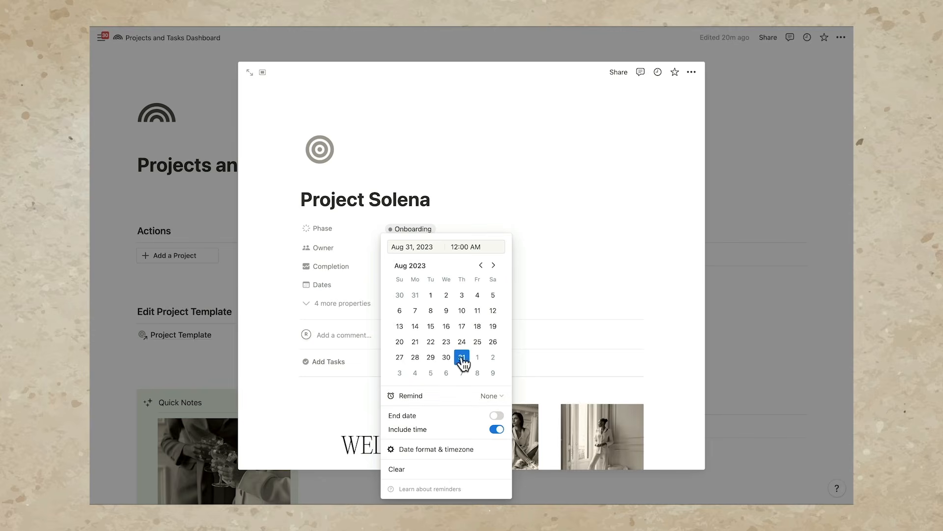
left_click(430, 295, "shift")
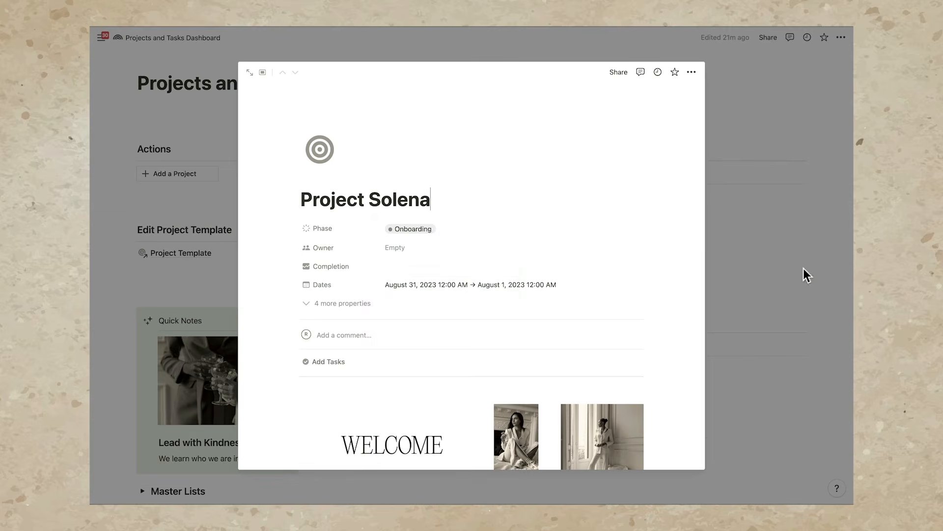
Open the Project Solena page in full-page view and review its welcome section.
scroll(620, 285, "down", 1)
scroll(620, 284, "down", 6)
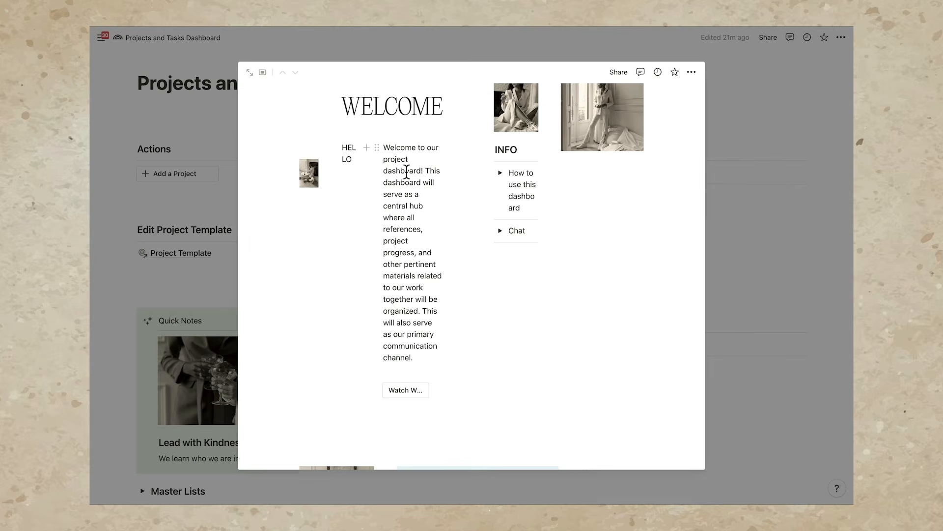
left_click(249, 72)
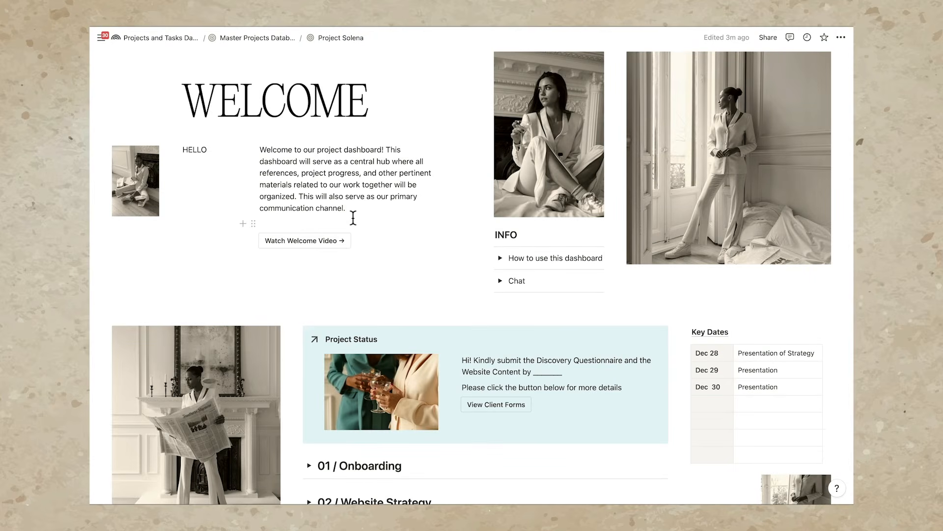
scroll(353, 217, "up", 3)
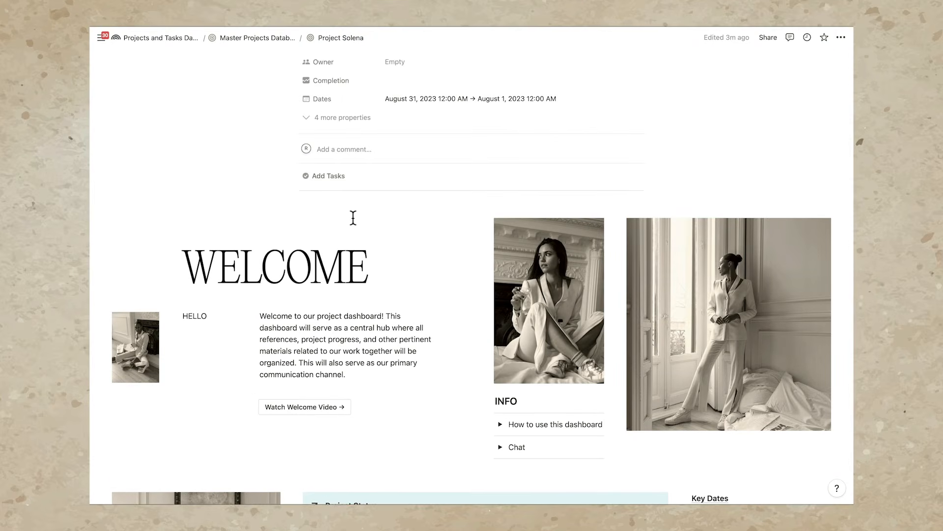
scroll(353, 218, "down", 3)
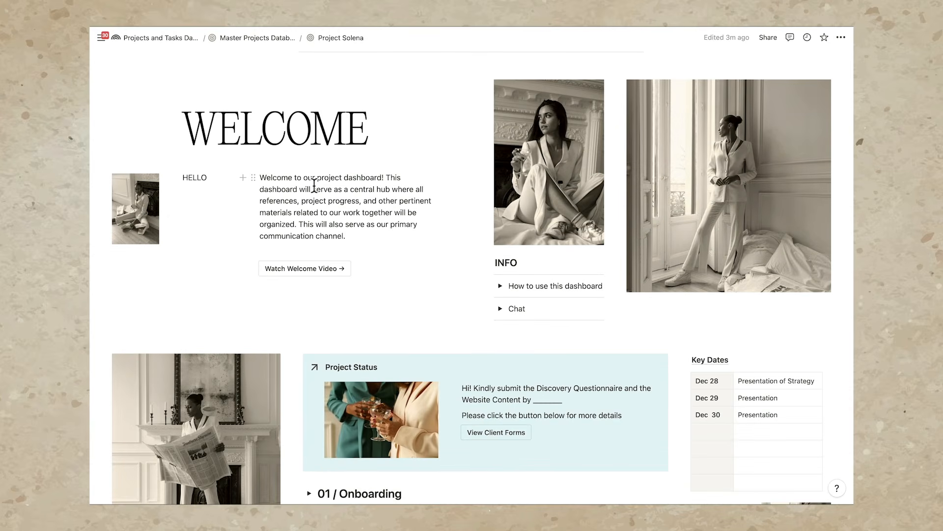
scroll(315, 183, "down", 2)
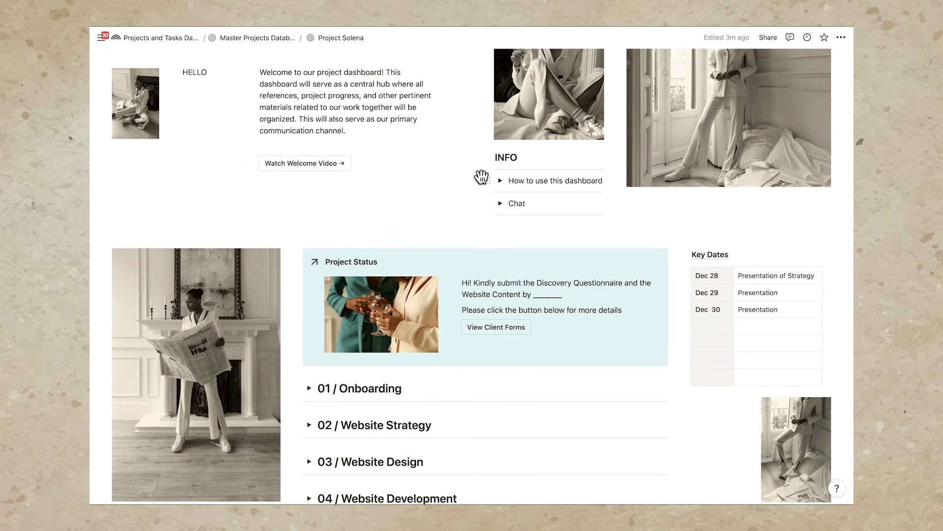
Expand and collapse the "How to use this dashboard" and Chat sections under INFO.
left_click(501, 181)
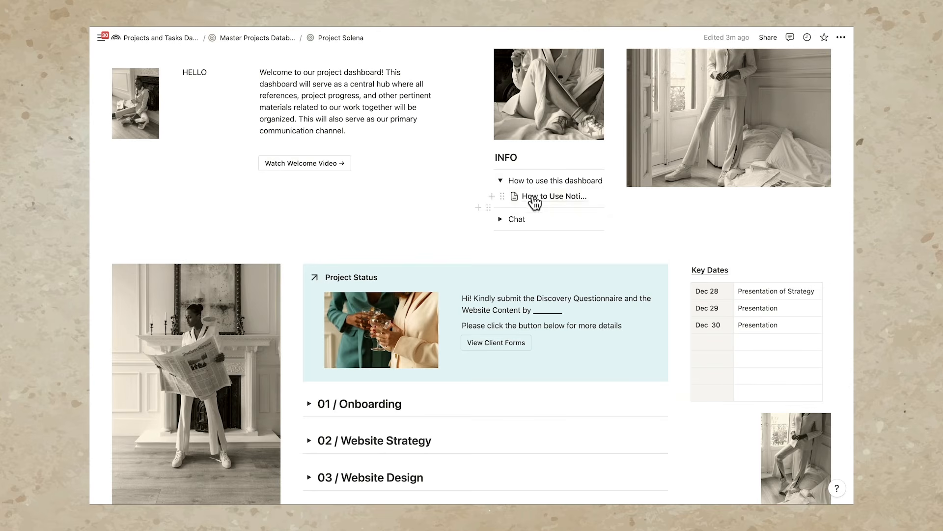
left_click(500, 180)
left_click(500, 204)
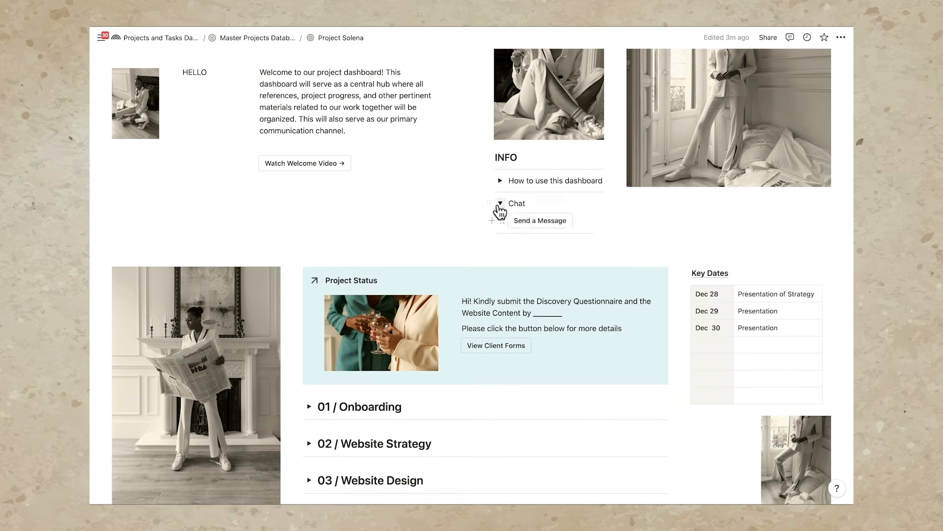
left_click(500, 204)
Review the Discussions view of the Project Vault and the Project Status callout.
scroll(405, 251, "down", 4)
scroll(405, 251, "down", 6)
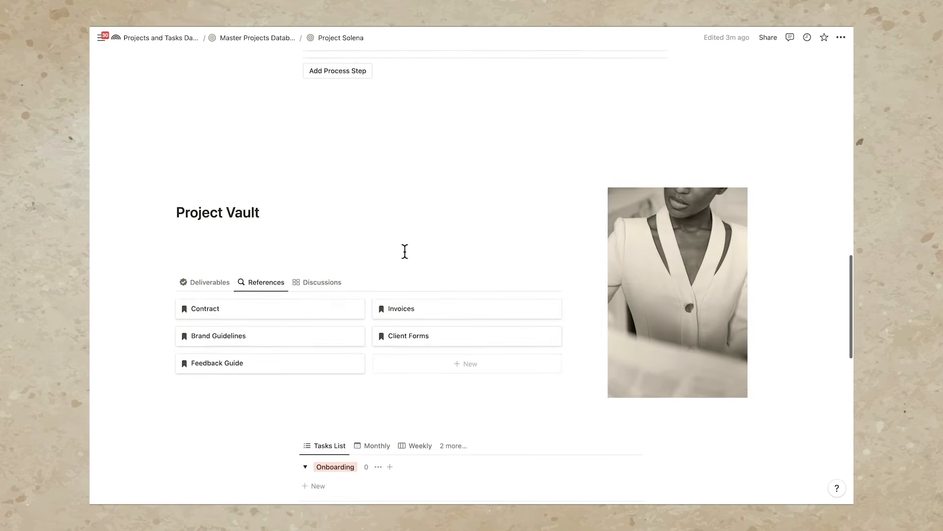
left_click(330, 280)
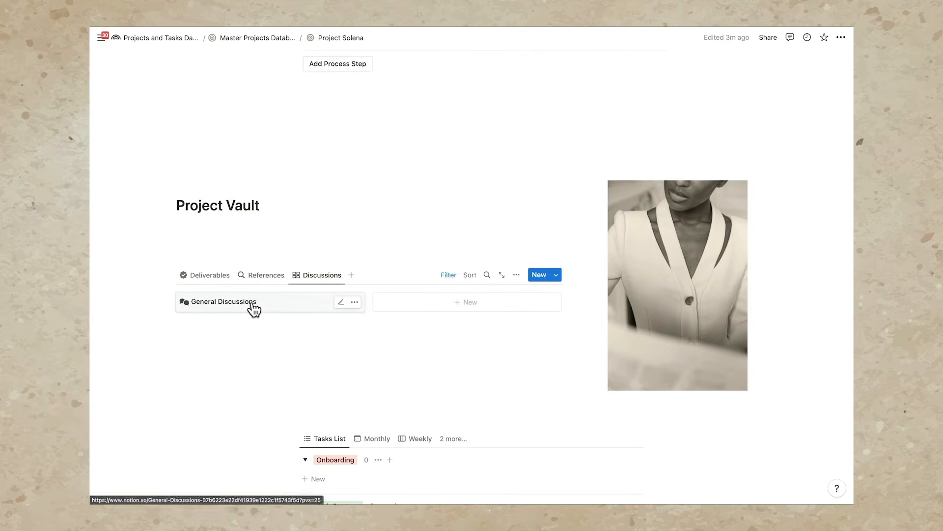
scroll(407, 223, "up", 8)
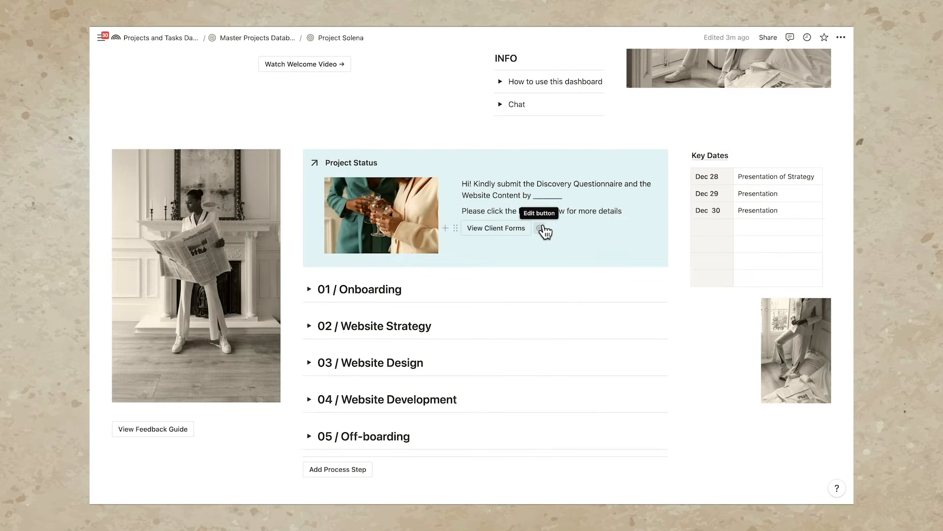
scroll(514, 289, "down", 5)
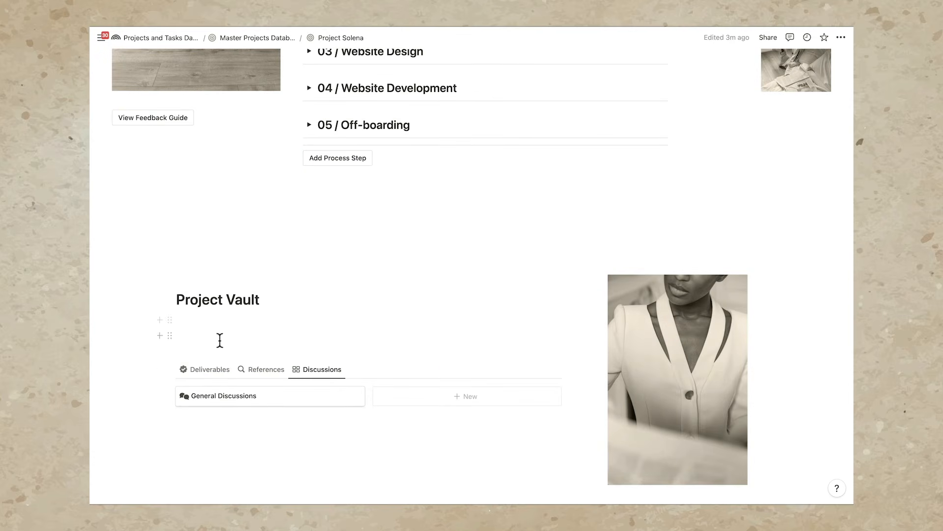
Show the Project Vault's References view, and open and close its Client Forms page.
left_click(272, 371)
scroll(271, 368, "down", 3)
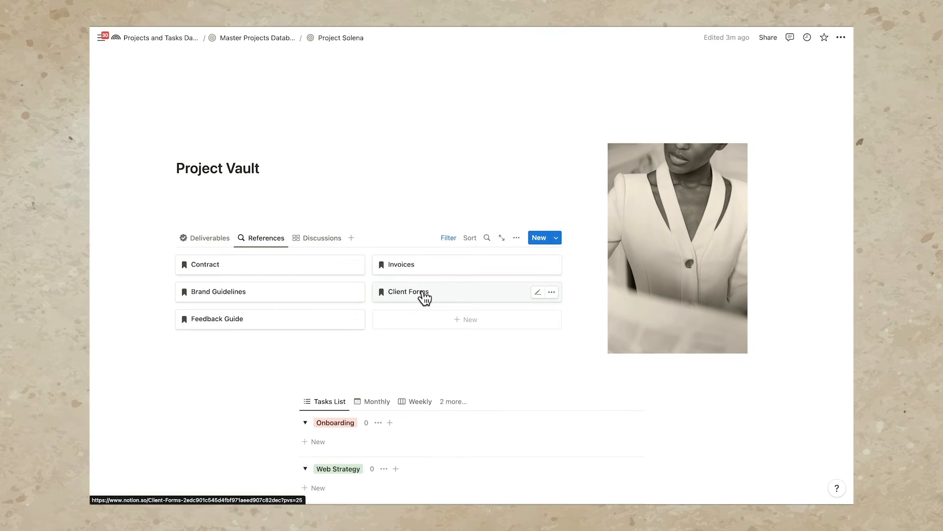
left_click(424, 297)
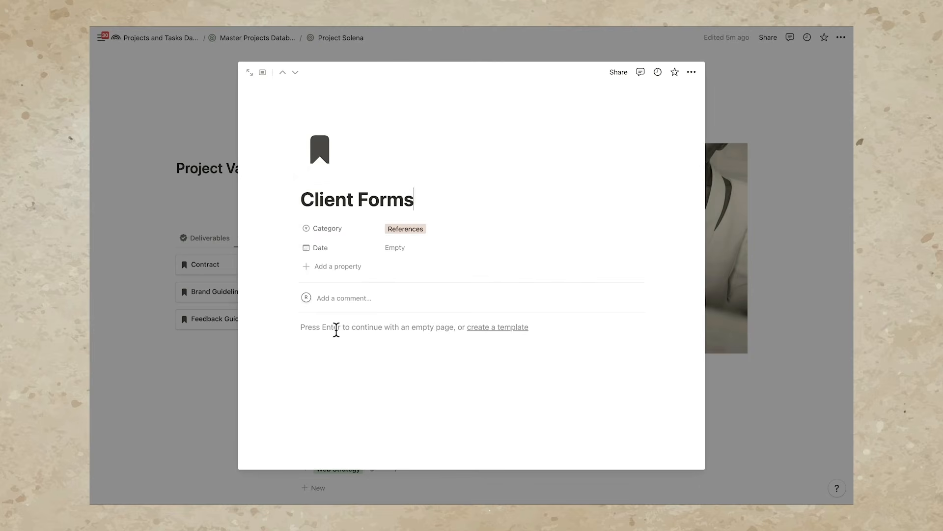
left_click(190, 184)
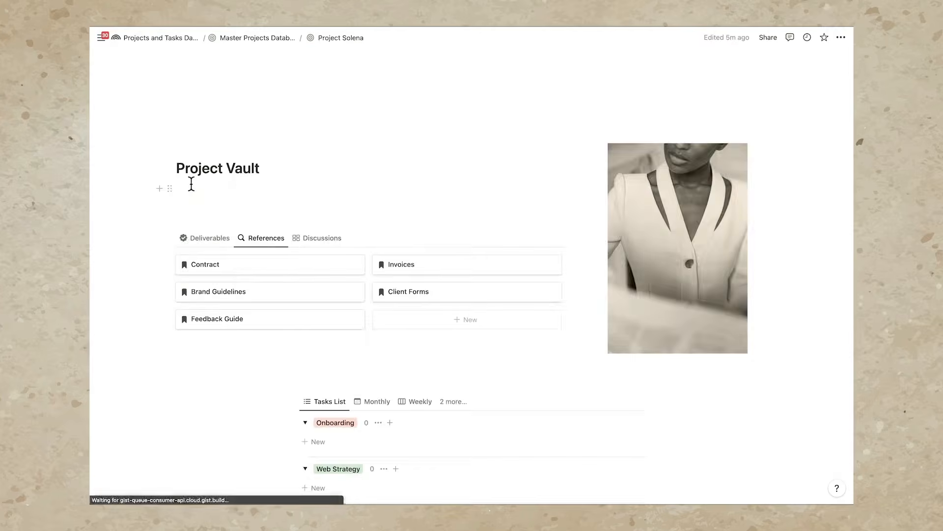
Replace the Project Status message with a client greeting and "The website strategy document is ready for your review. Please click the button below to view the presentation.".
scroll(191, 184, "up", 10)
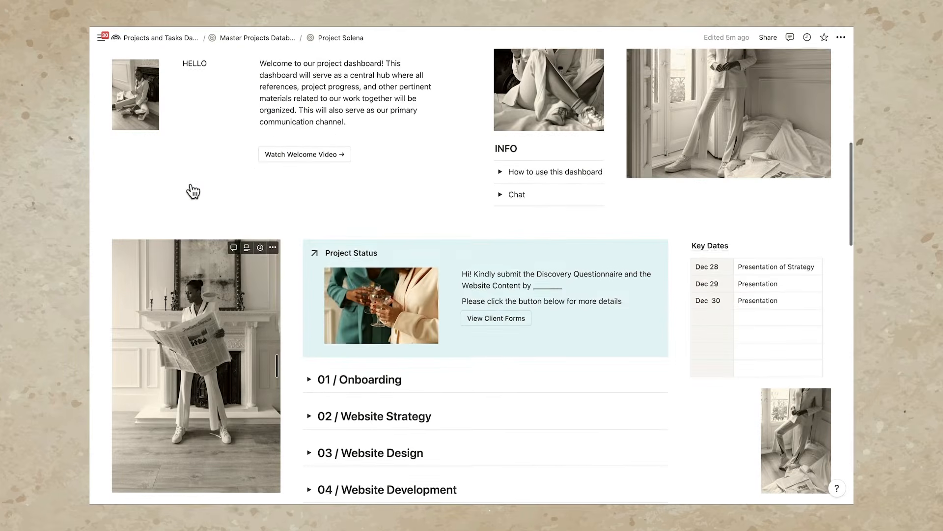
scroll(411, 140, "down", 2)
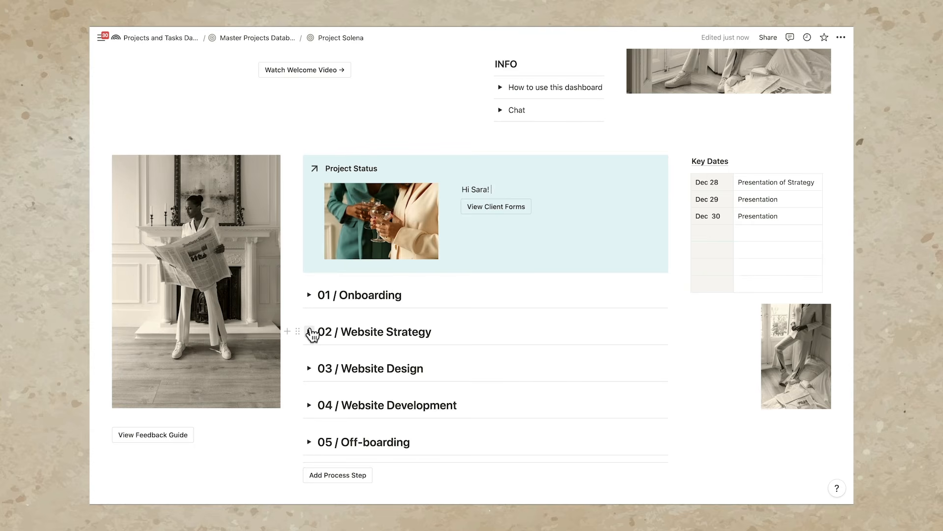
type("The website strategy document is ready for your review. Please click the button below to view the presentation.")
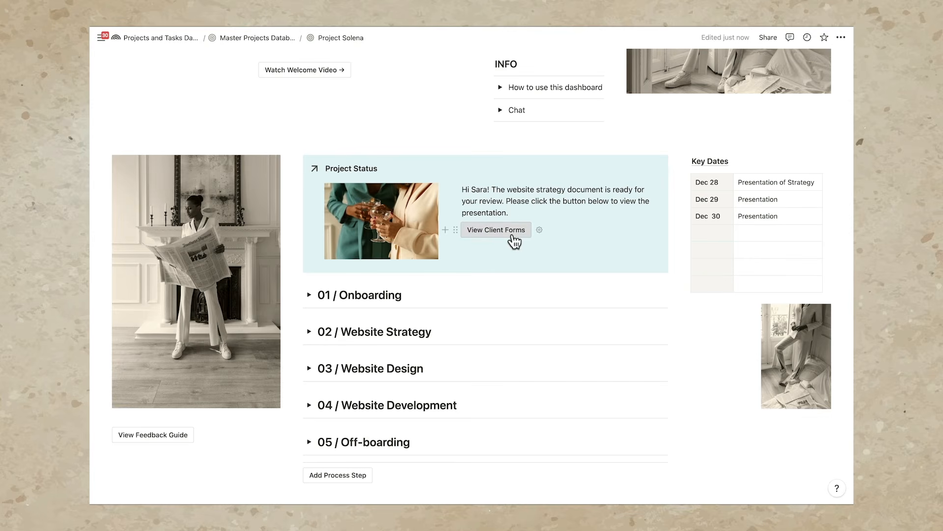
Rename the View Client Forms button in the Project Status callout to "View Website Strategy".
left_click(540, 231)
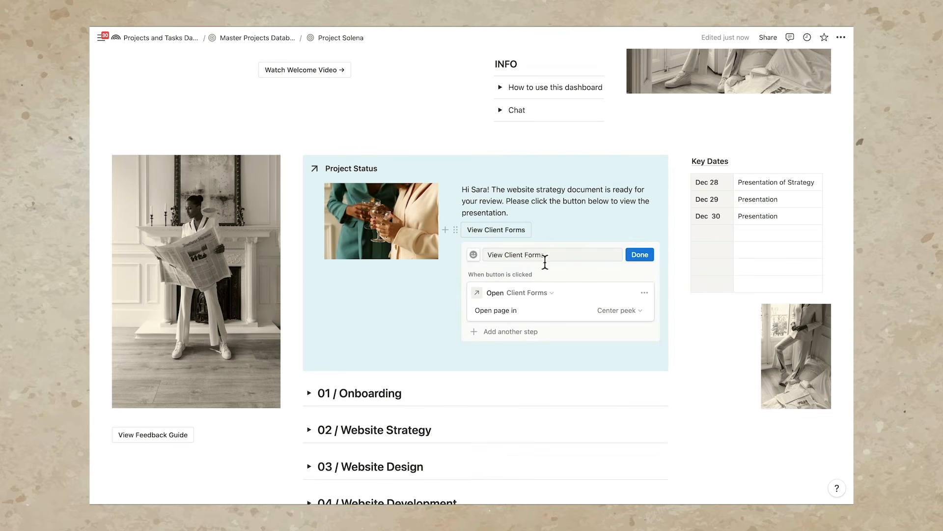
left_click_drag(543, 256, 504, 255)
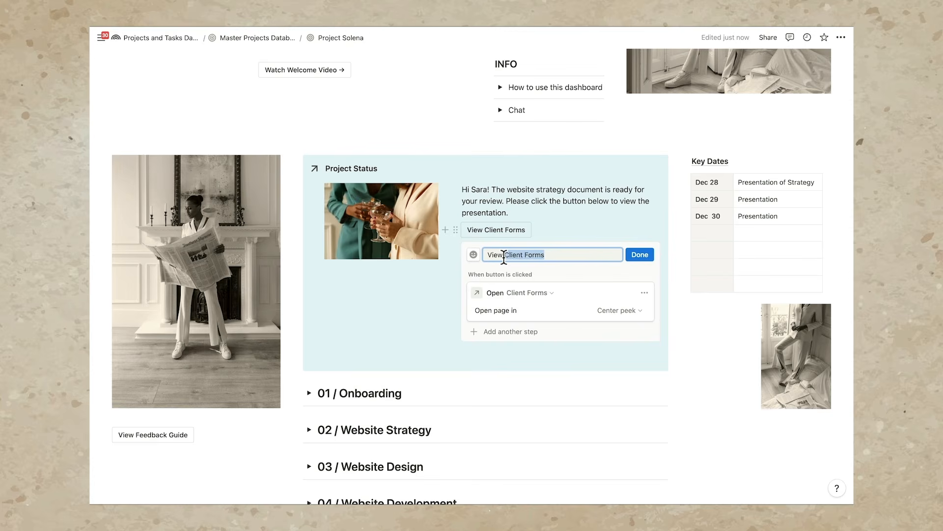
key("BackSpace")
type("Website S")
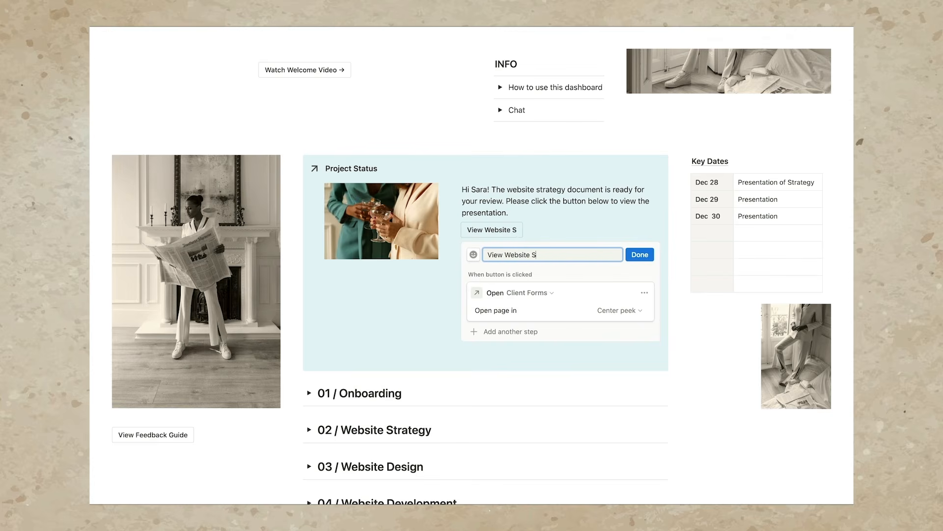
type("trategy")
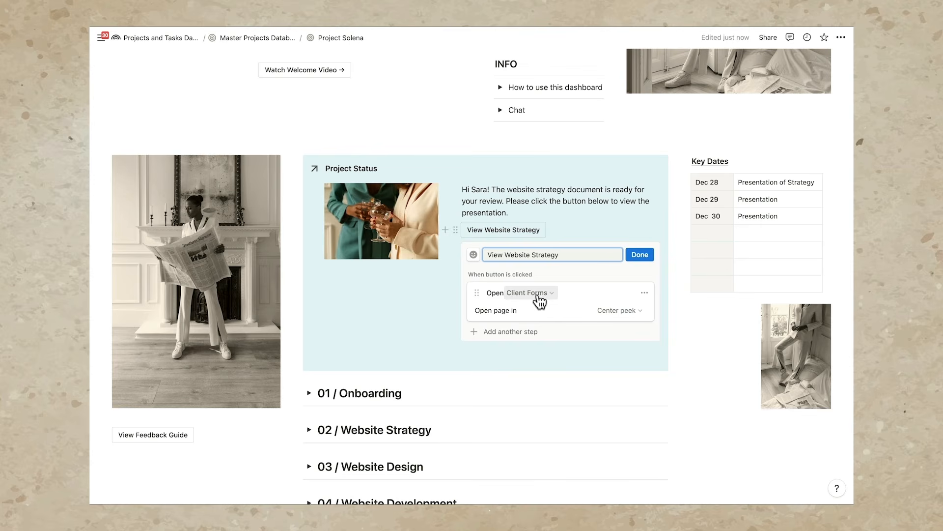
Copy the link to the Website Strategy Document page from the Project Vault's Deliverables view.
scroll(480, 407, "down", 1)
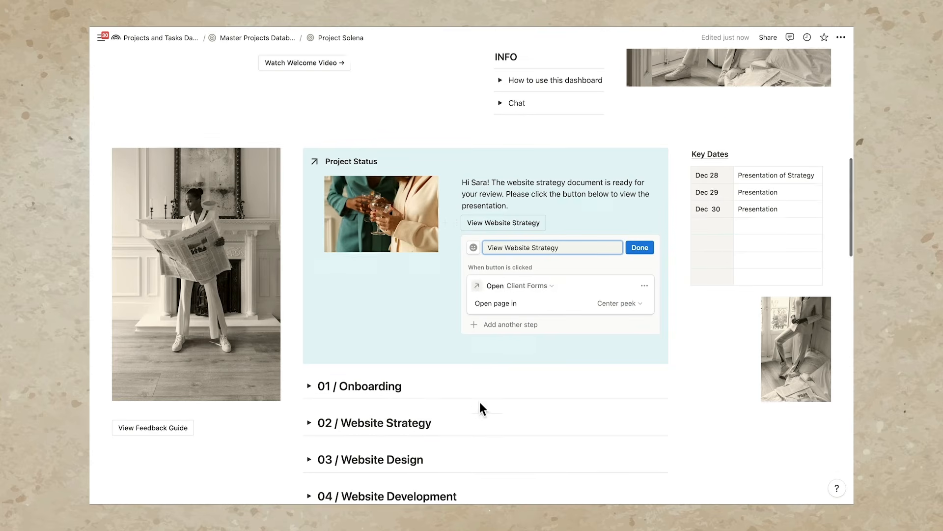
scroll(480, 406, "down", 10)
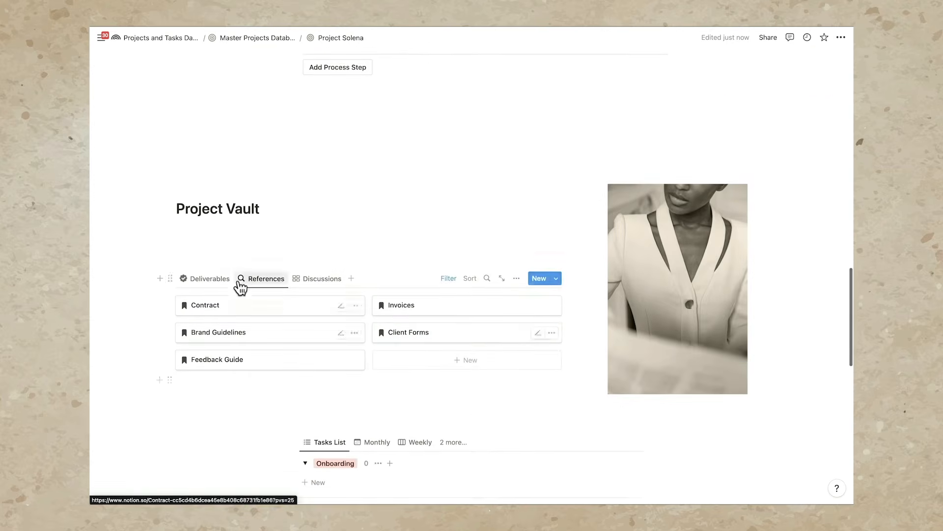
left_click(210, 281)
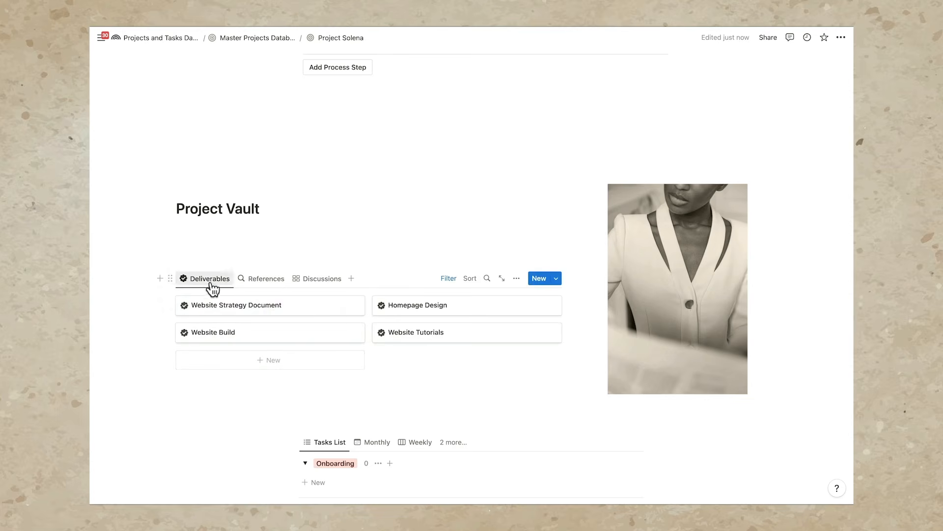
left_click(248, 309)
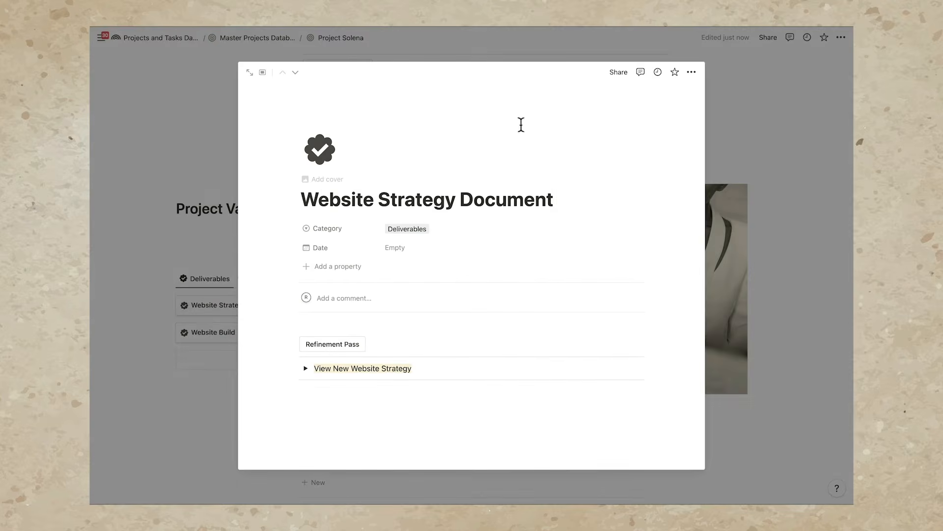
left_click(620, 79)
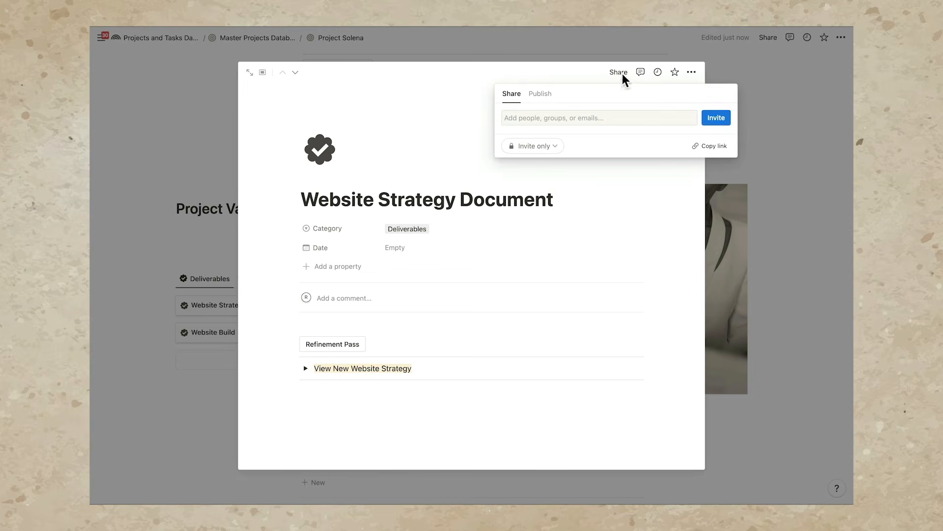
left_click(709, 146)
left_click(723, 144)
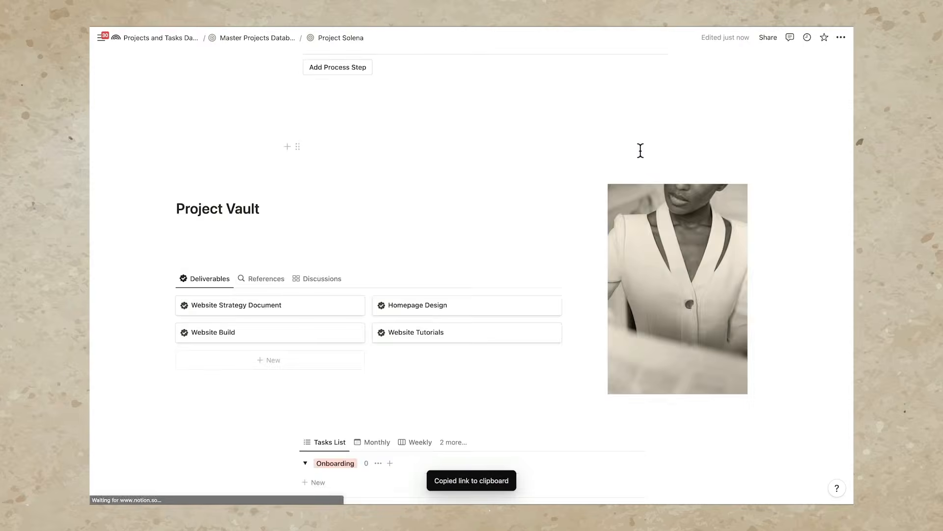
Set the View Website Strategy button to open the Website Strategy Document page using the copied link, and finish editing it.
scroll(640, 149, "down", 10)
scroll(640, 149, "up", 2)
scroll(614, 172, "down", 1)
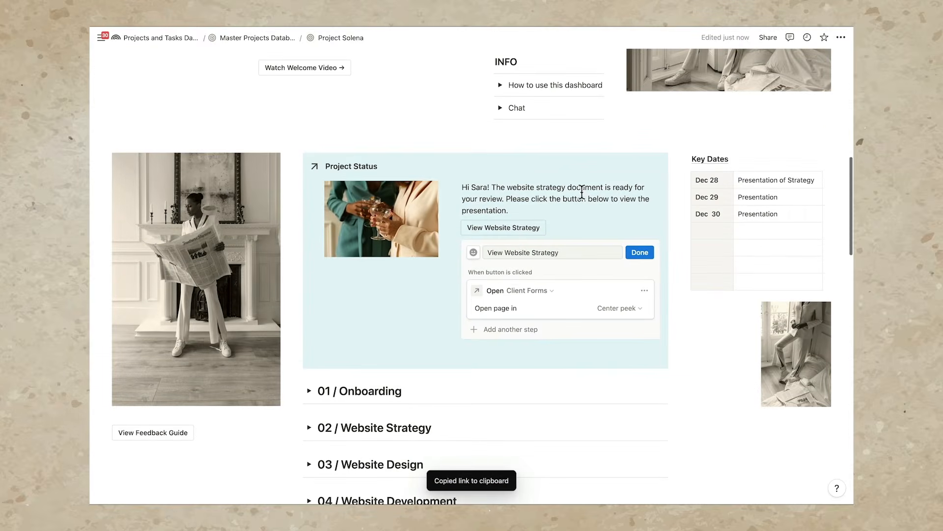
left_click(540, 293)
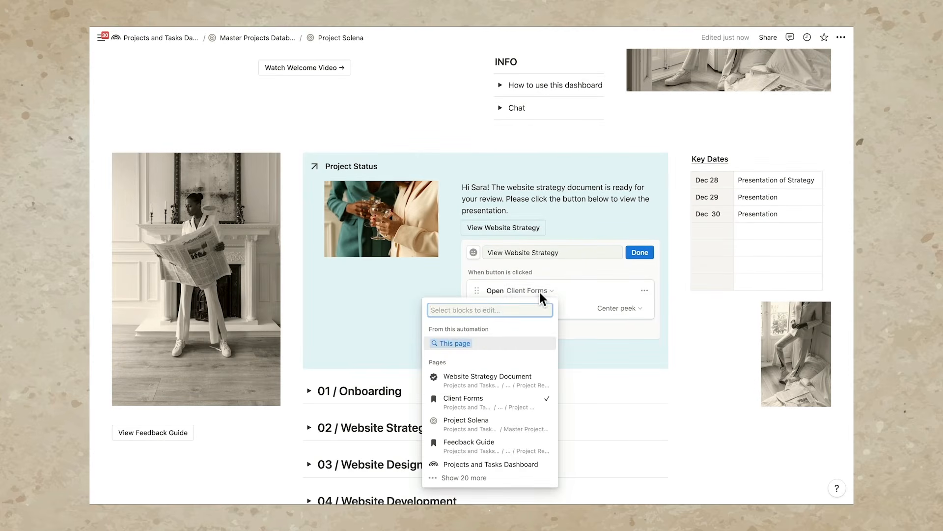
key("ctrl+v")
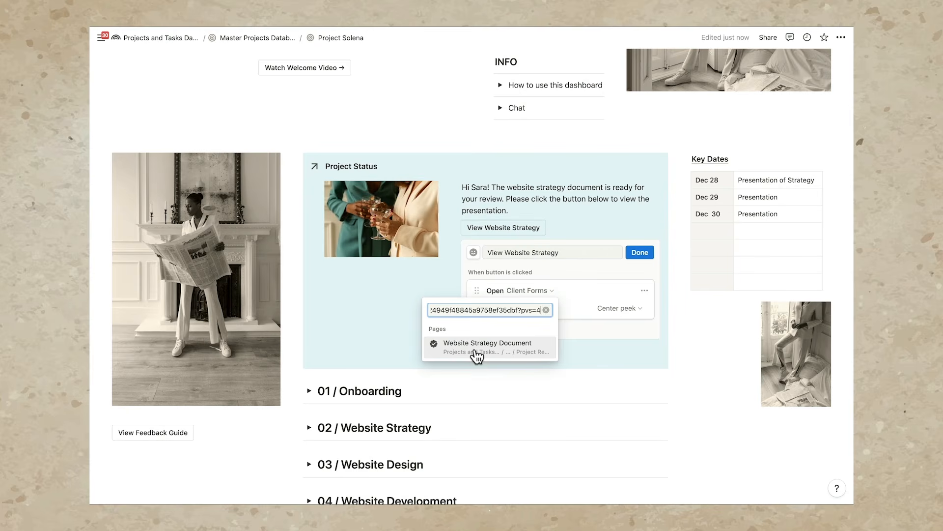
left_click(476, 353)
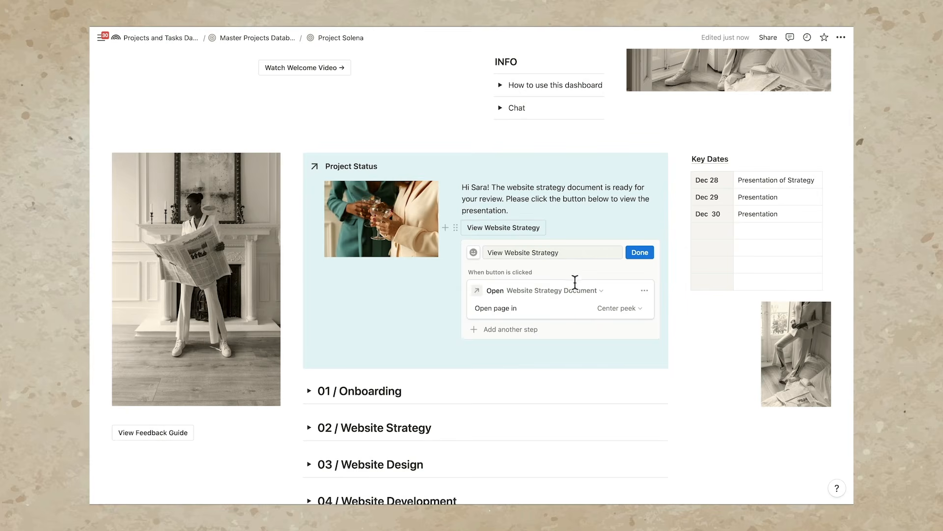
left_click(652, 253)
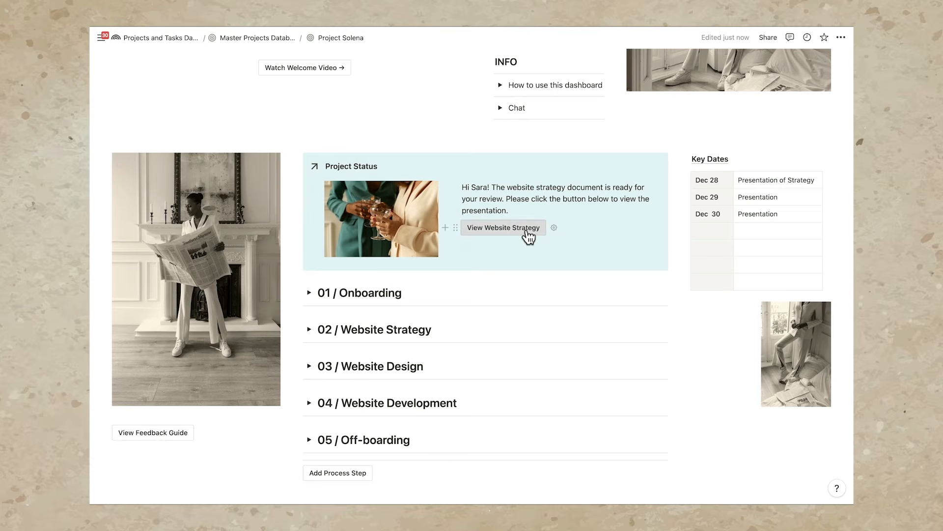
Show the Project Vault's References view and return to the View Feedback Guide button.
scroll(180, 310, "down", 3)
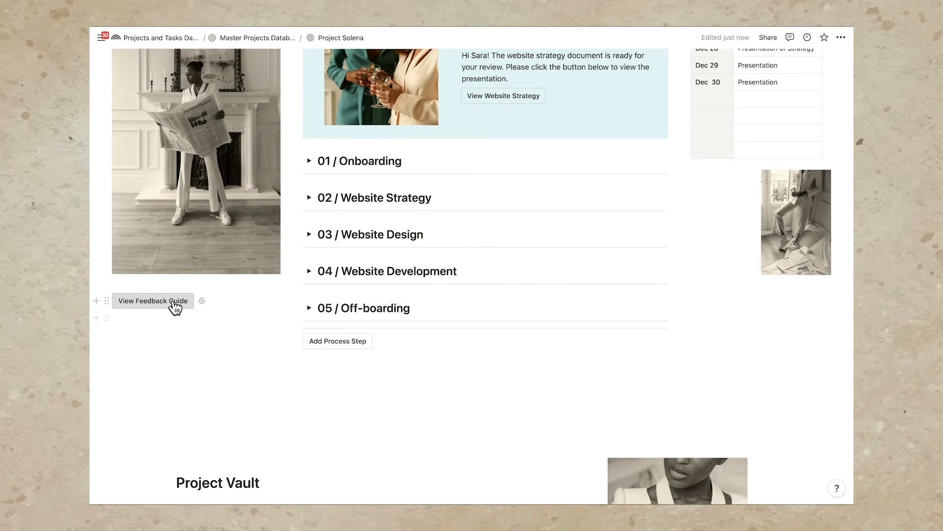
scroll(177, 308, "down", 5)
left_click(264, 308)
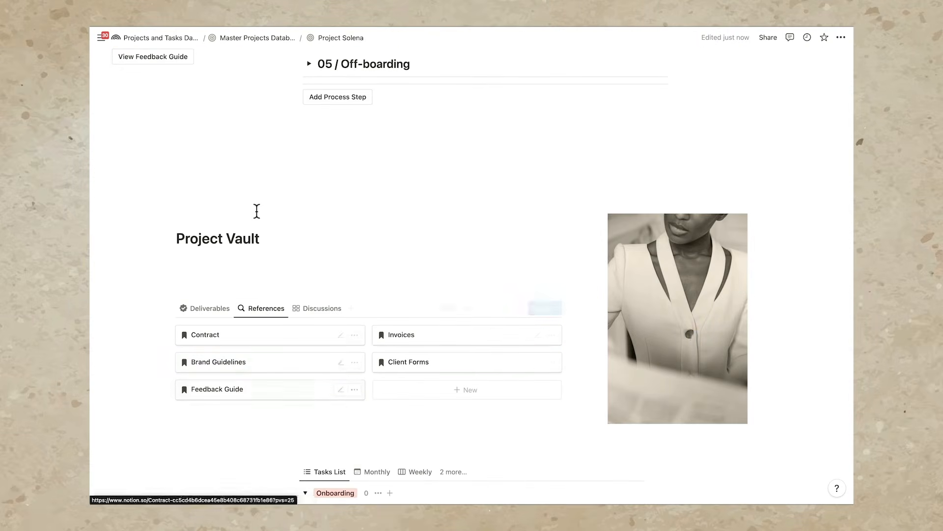
scroll(256, 210, "up", 3)
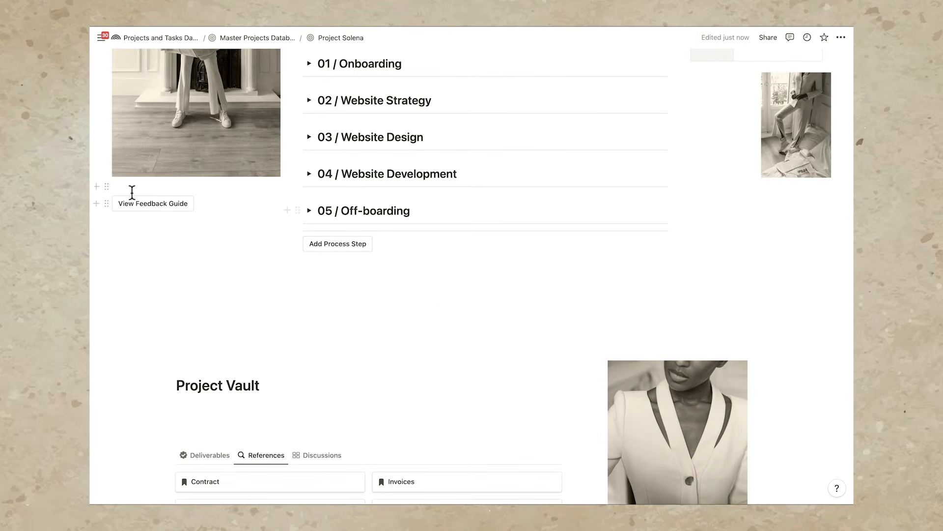
Delete the View Feedback Guide button below the newspaper photo, leaving an empty line for a new block.
left_click(108, 202)
left_click(143, 166)
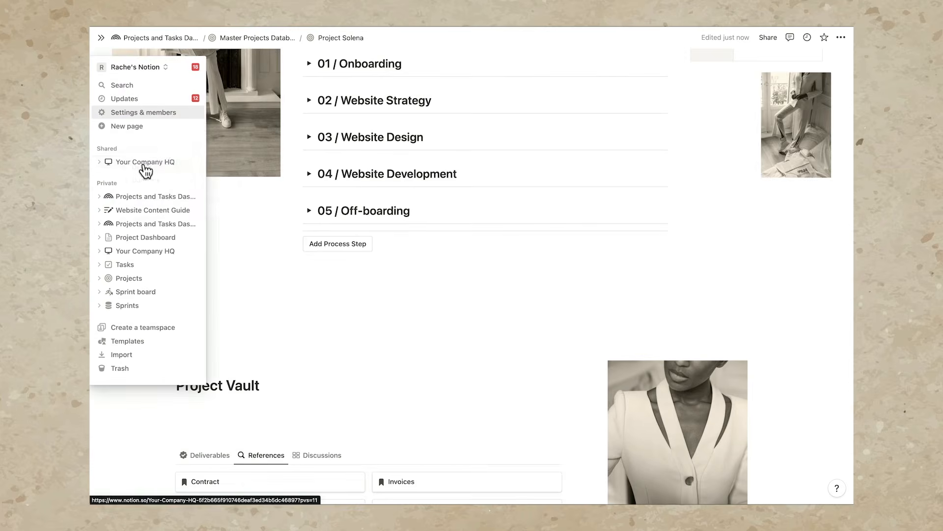
left_click(172, 195)
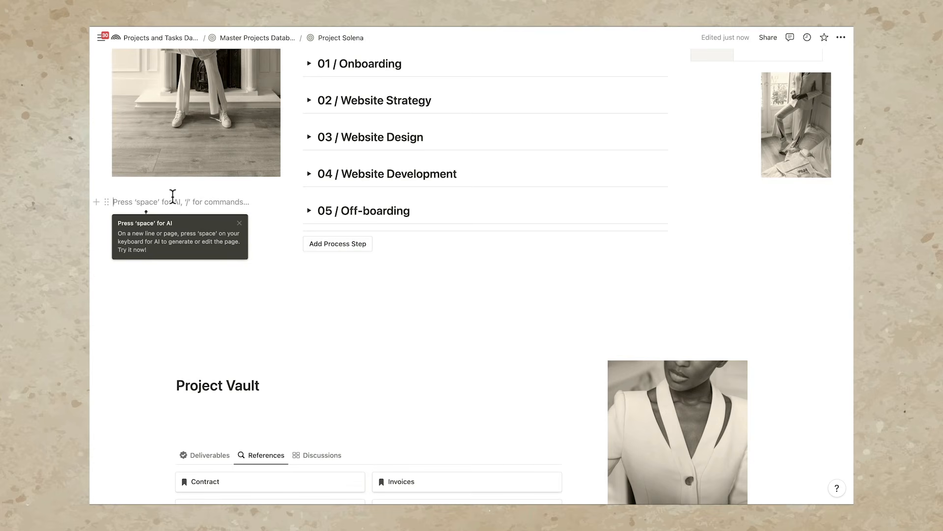
Insert a new button labelled "View Other guides" below the newspaper photo and give it an Open page action.
type("/butt")
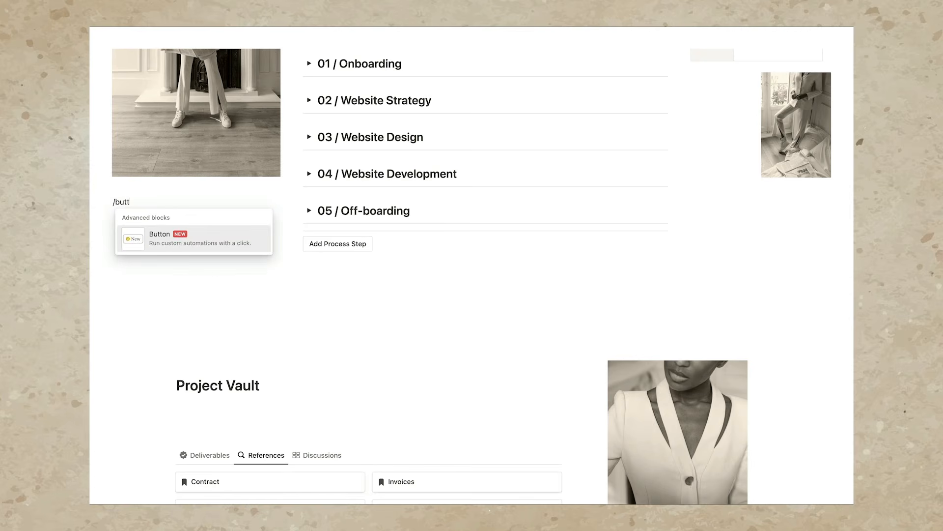
key("Return")
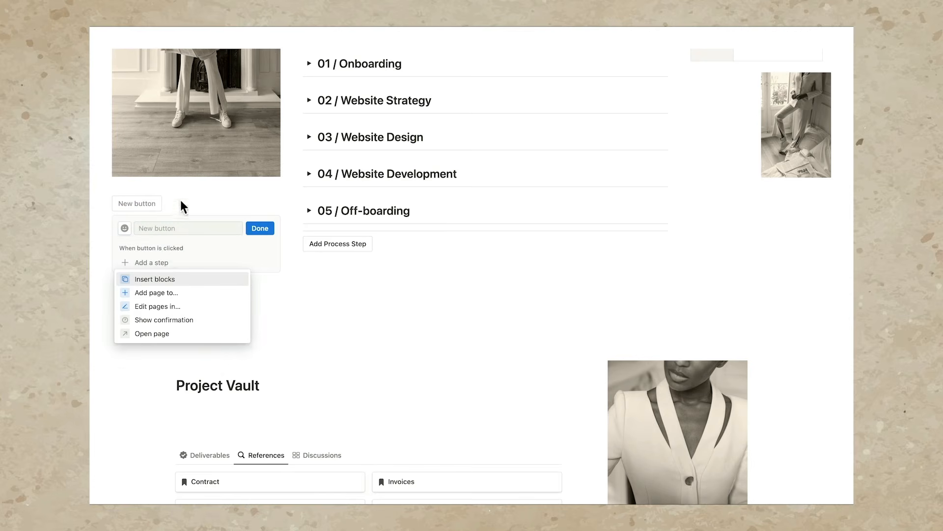
left_click(167, 229)
type("View")
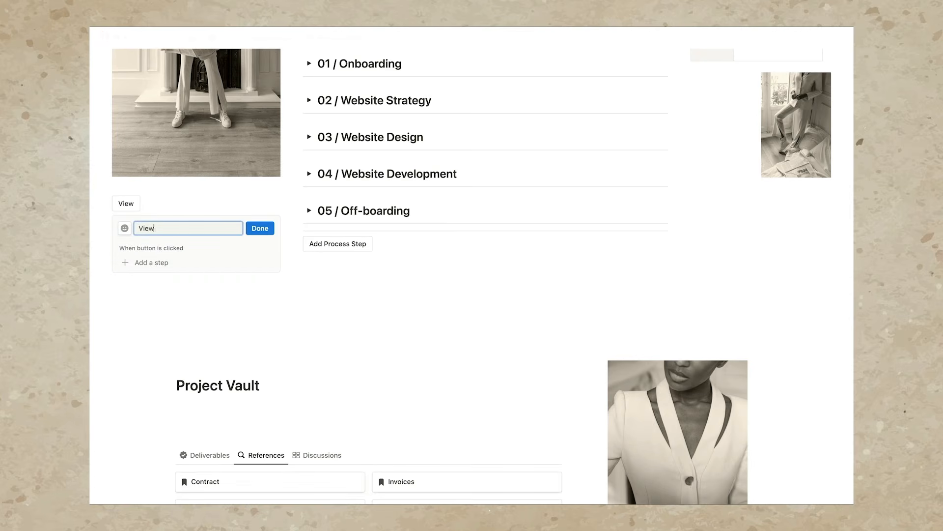
type(" Other guides")
left_click(145, 262)
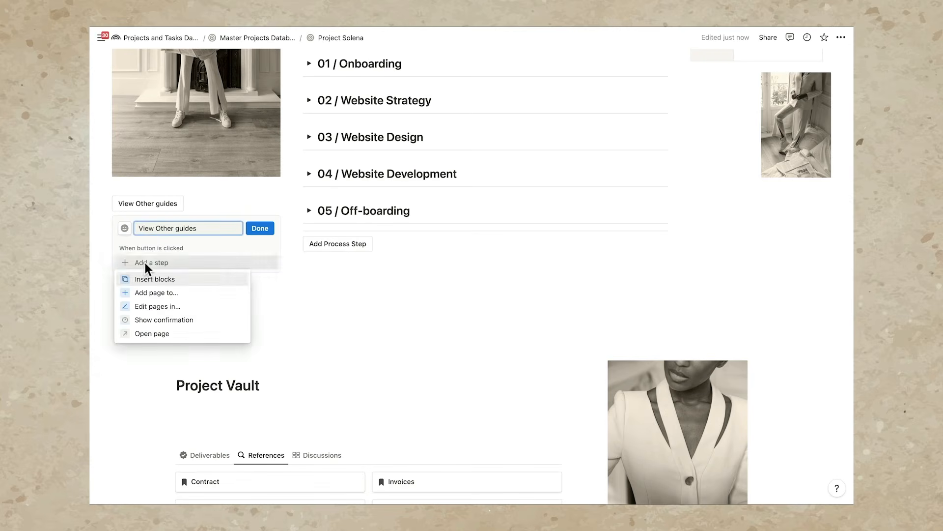
left_click(178, 334)
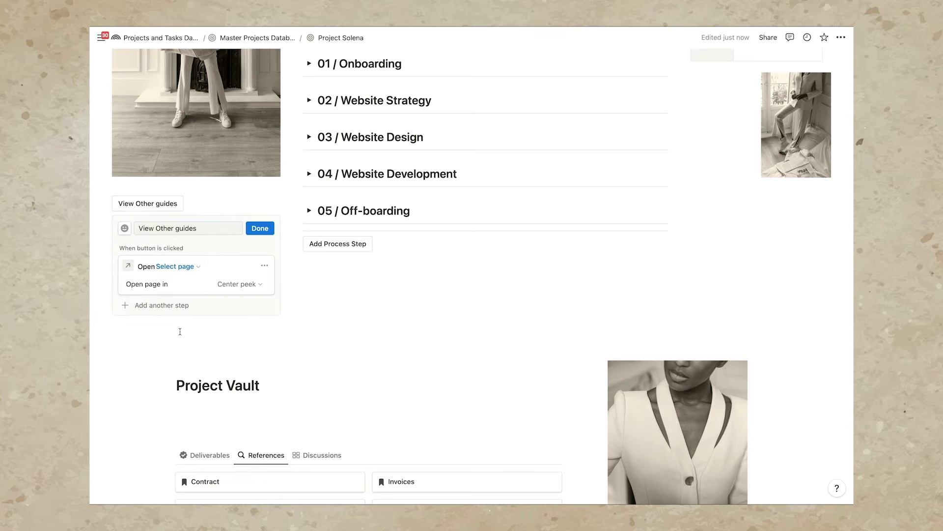
Copy the link to the Feedback Guide page in the Project Vault's References view.
scroll(326, 312, "down", 5)
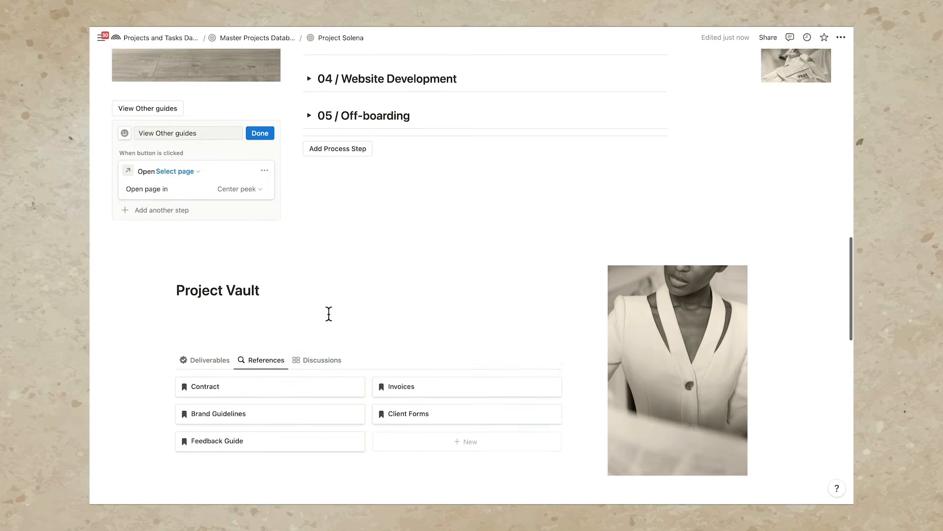
left_click(260, 404)
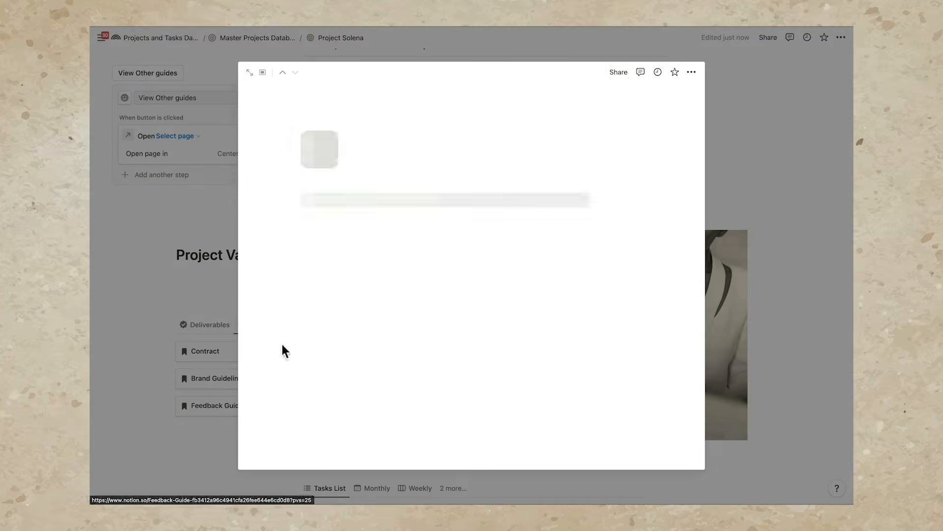
left_click(625, 74)
left_click(700, 145)
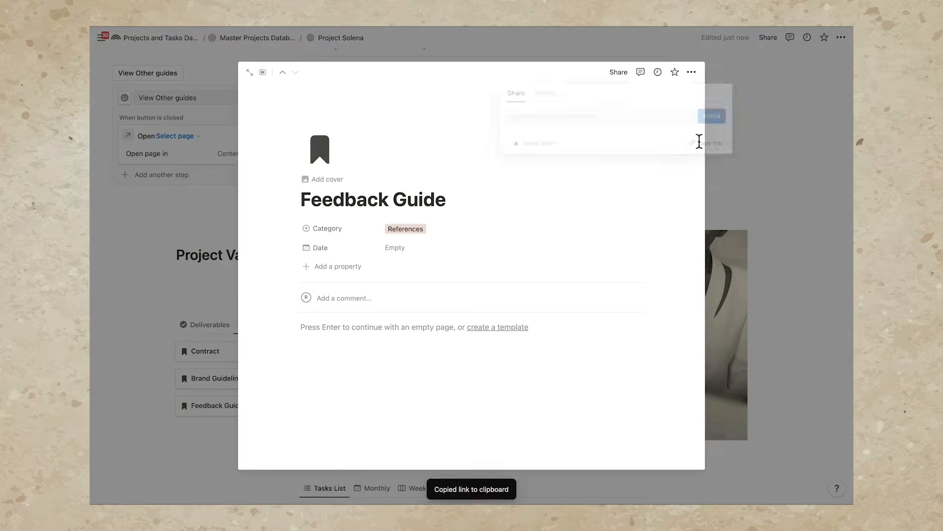
Set the View Other guides button to open the Feedback Guide page using the copied link, and finish editing it.
left_click(186, 142)
left_click(187, 140)
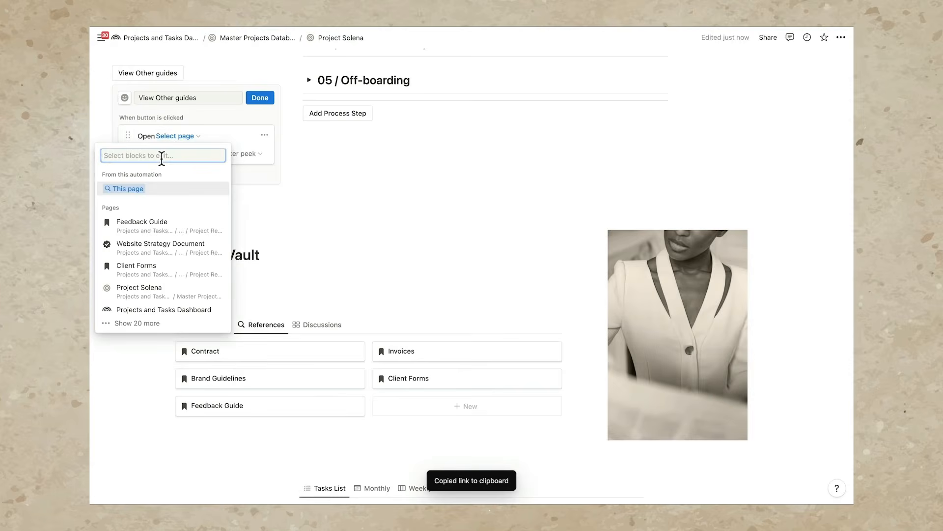
key("ctrl+v")
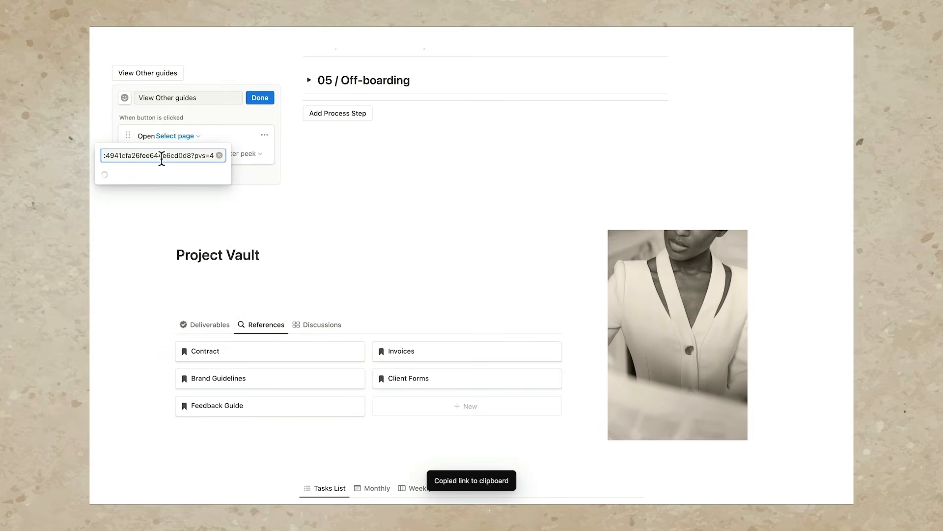
left_click(158, 190)
left_click(260, 98)
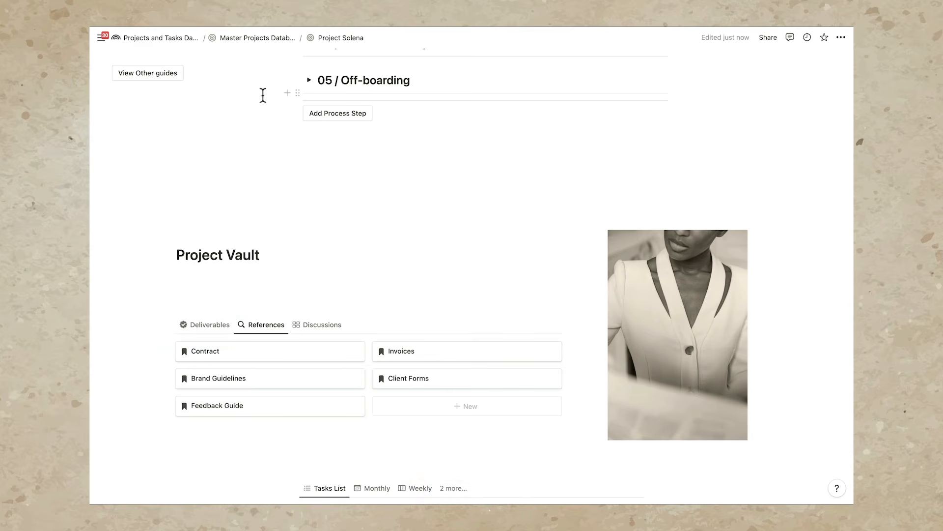
Test the View Other guides button, close the page it opens, and return to the Project Vault.
scroll(232, 120, "up", 3)
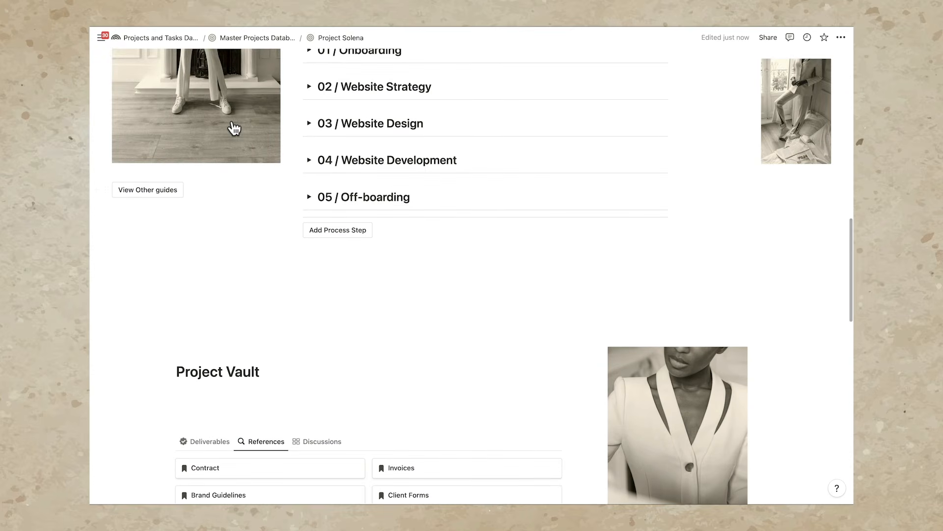
left_click(160, 192)
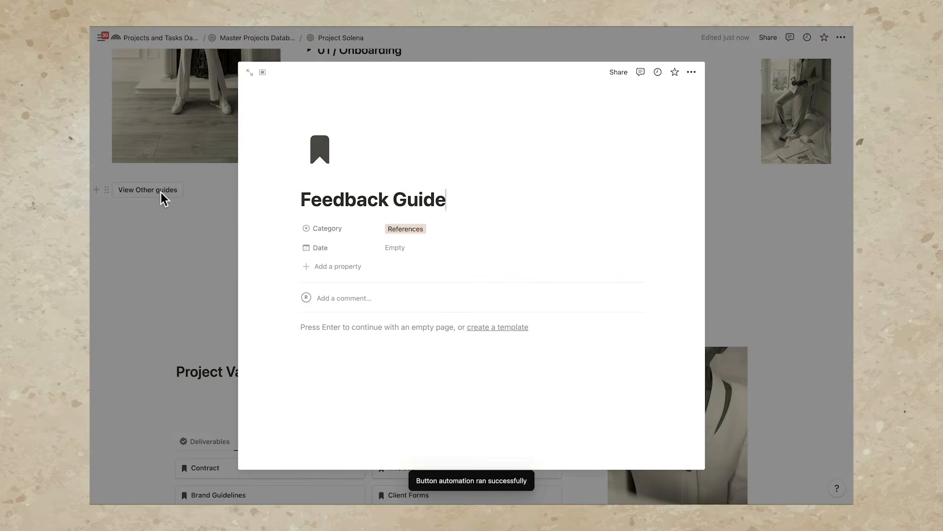
left_click(223, 258)
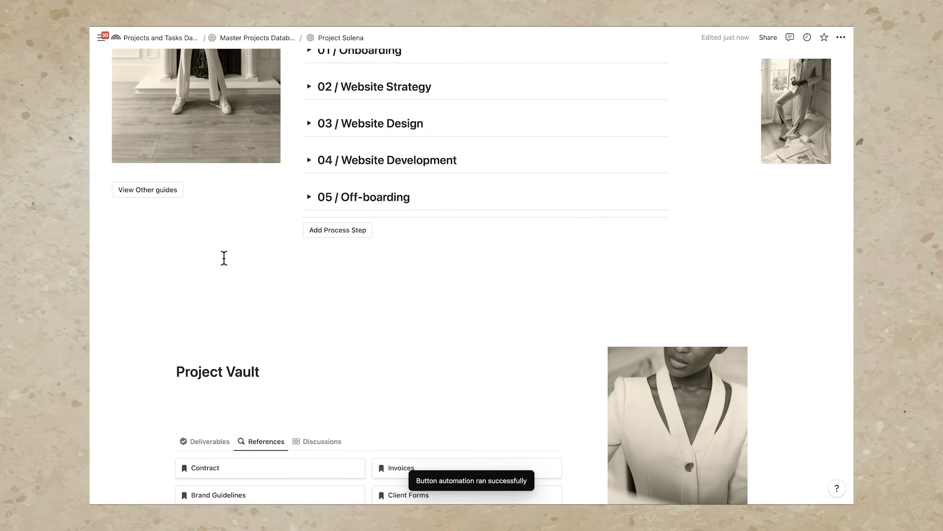
scroll(290, 295, "down", 5)
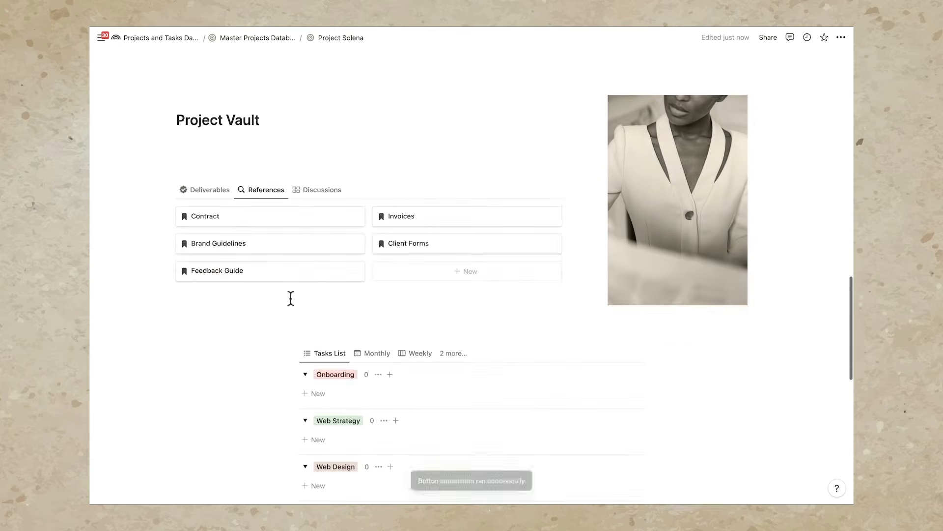
Expand the 01 / Onboarding phase to view its client and designer tasks, and collapse it again.
scroll(291, 298, "up", 7)
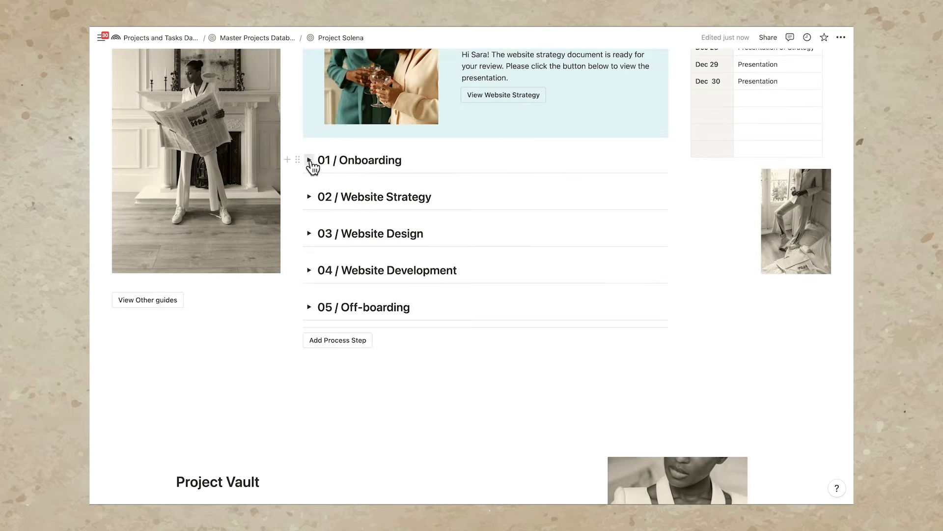
left_click(309, 160)
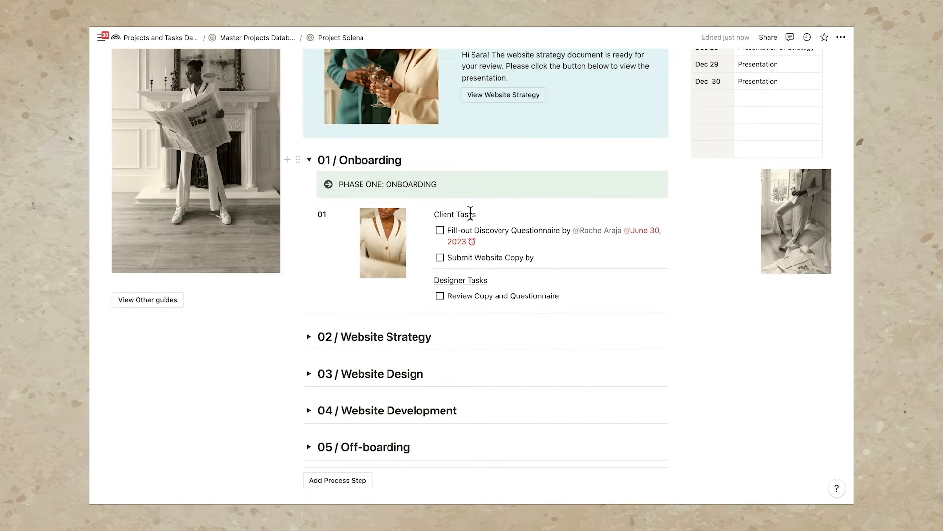
left_click(309, 160)
Add a mention of the team member and today's date to the Present Website Strategy task under 02 / Website Strategy.
left_click(310, 197)
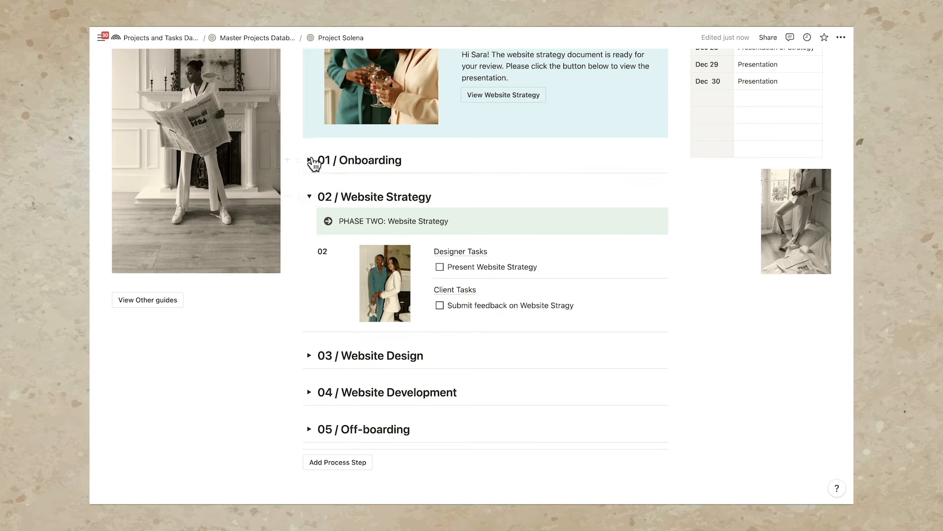
left_click(545, 265)
type("@Rach")
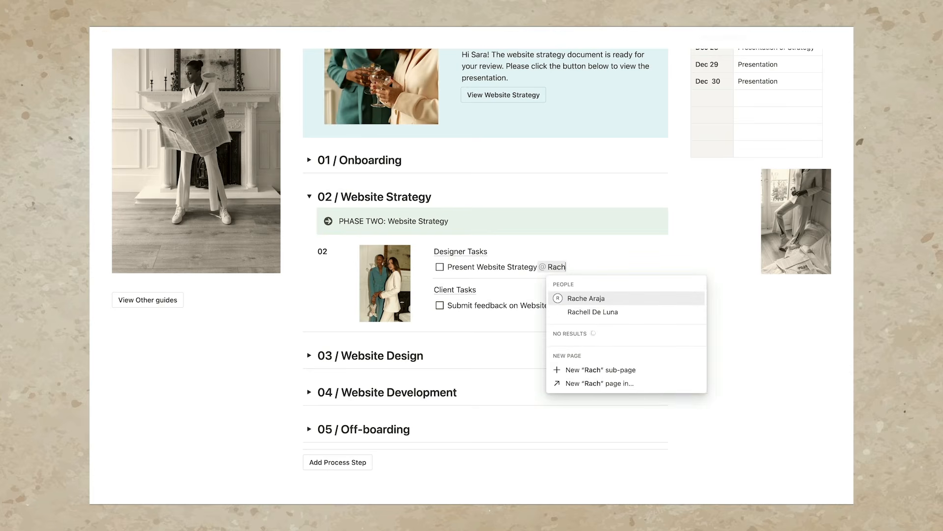
key("Return")
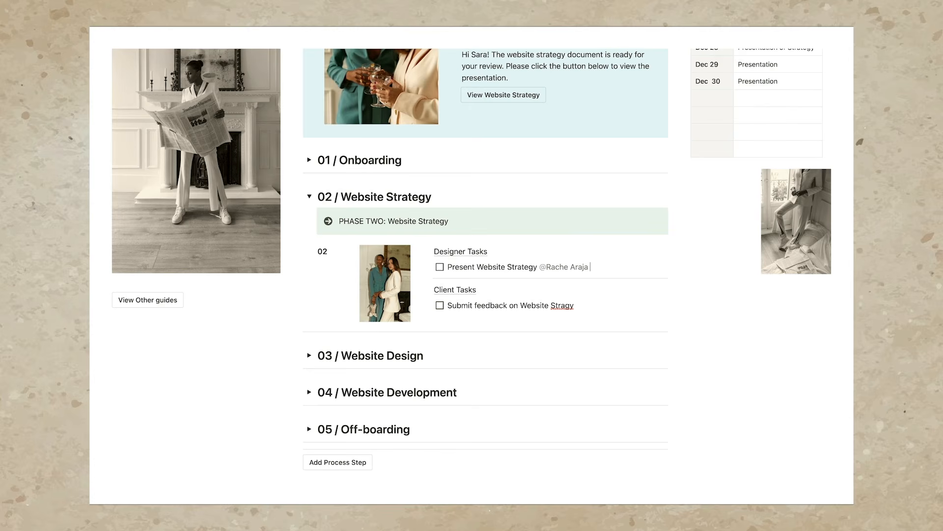
type("@Today")
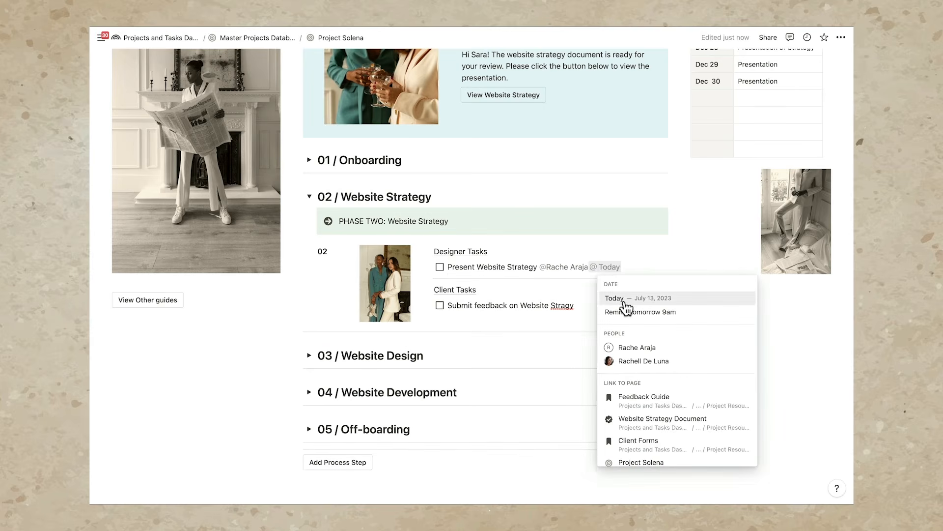
left_click(624, 302)
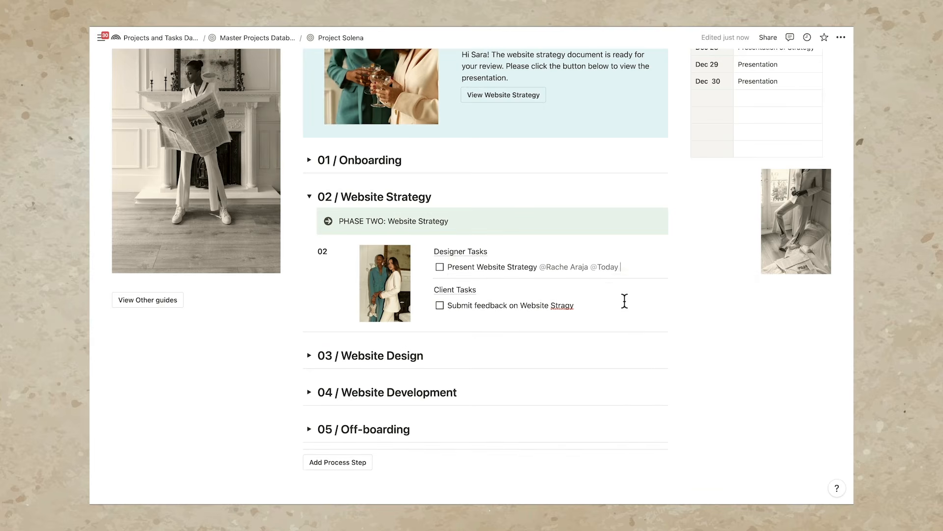
Set the task's date mention to Aug 18, 2023 with a reminder 1 day before (9:00 AM).
left_click(608, 267)
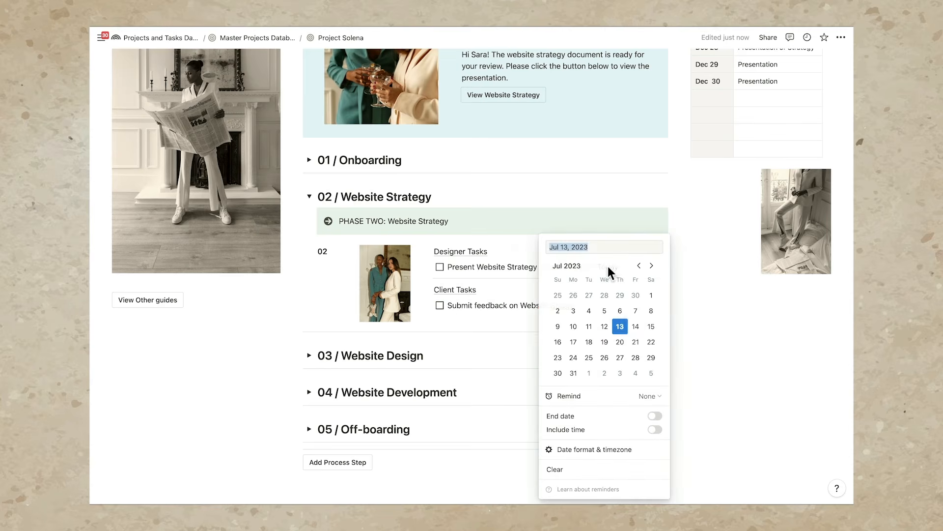
left_click(651, 266)
left_click(636, 328)
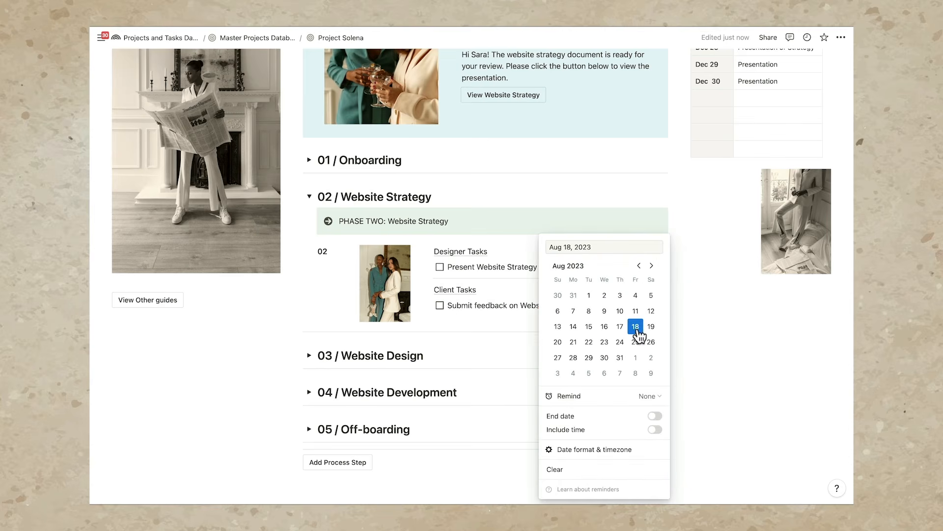
left_click(656, 400)
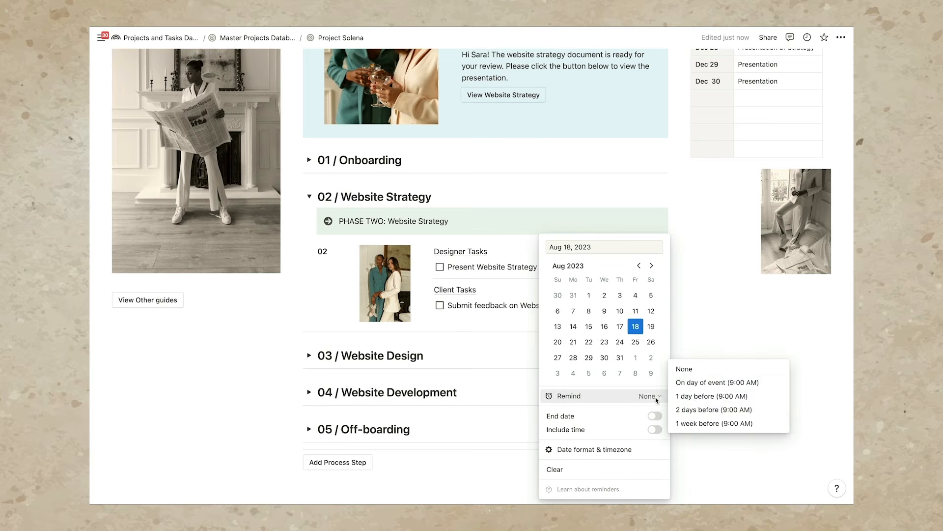
left_click(717, 396)
left_click(713, 327)
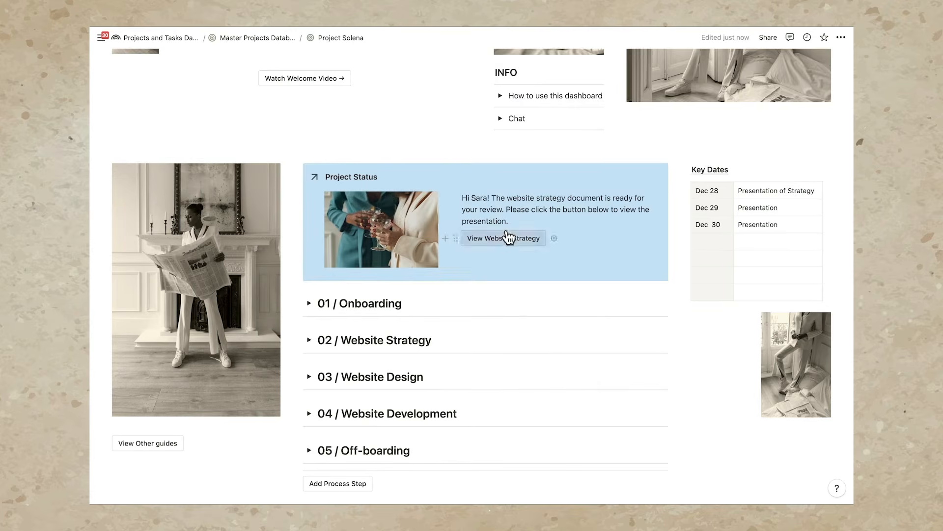
Open the Website Strategy Document from the Project Status callout and start a comment with "Hi" and a mention of the second team member.
left_click(520, 218)
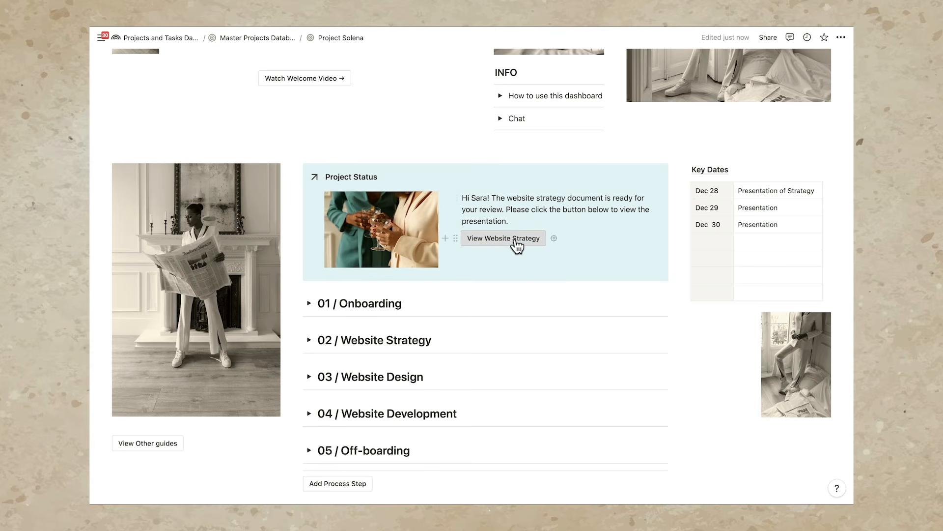
left_click(520, 241)
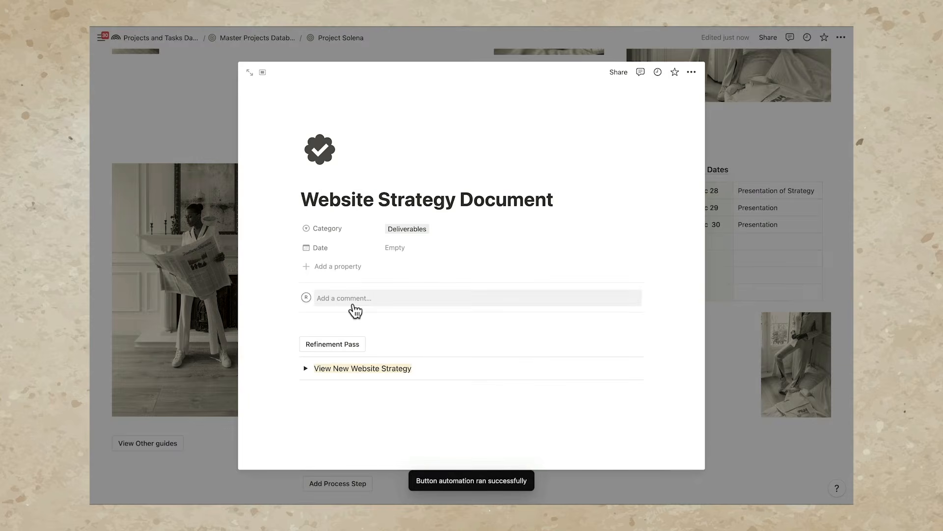
left_click(359, 297)
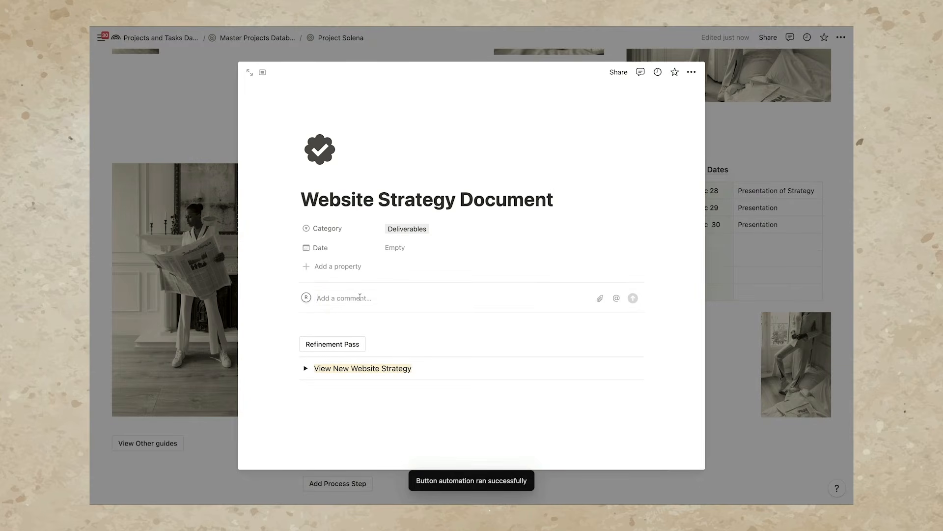
type("Hi @rach")
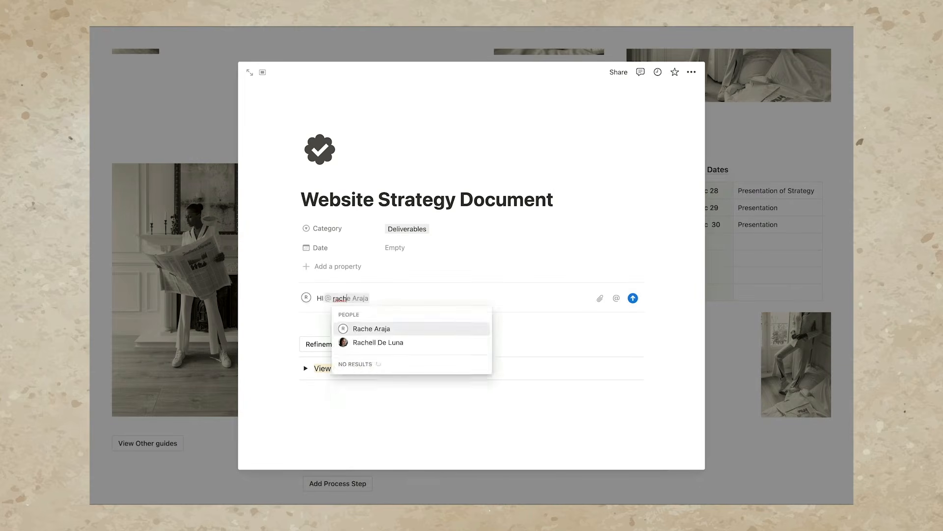
key("Down")
key("Return")
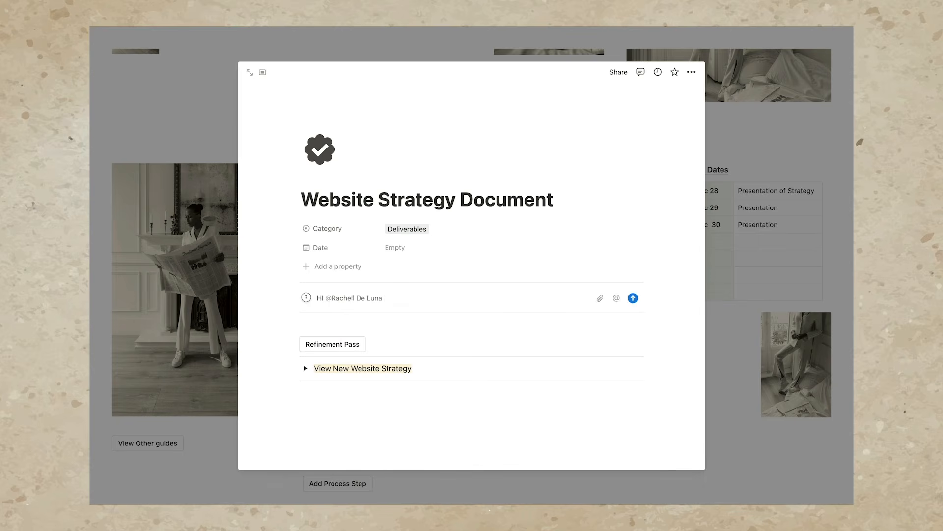
Continue the comment with "this strategy is ready." and a date mention set to July 21, 2023.
type("this strateg")
type("y is ready")
type(". ")
type("@")
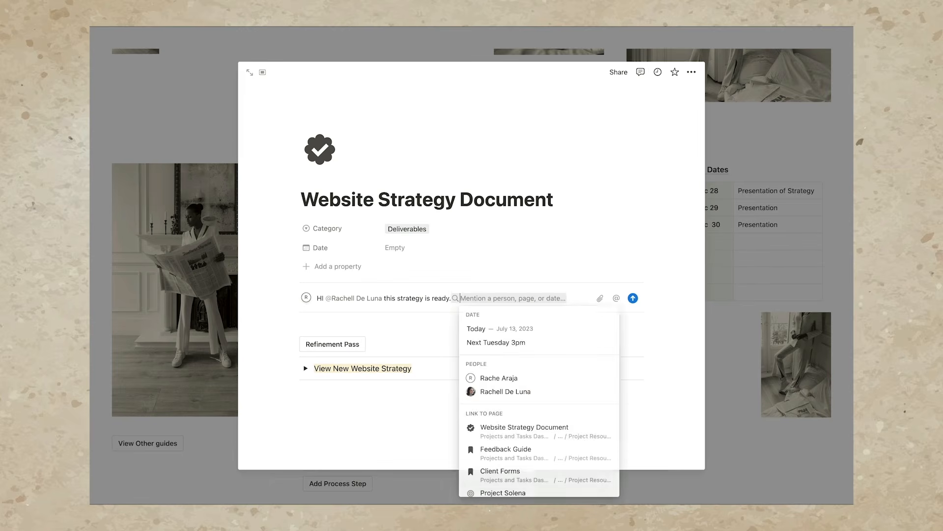
left_click(477, 328)
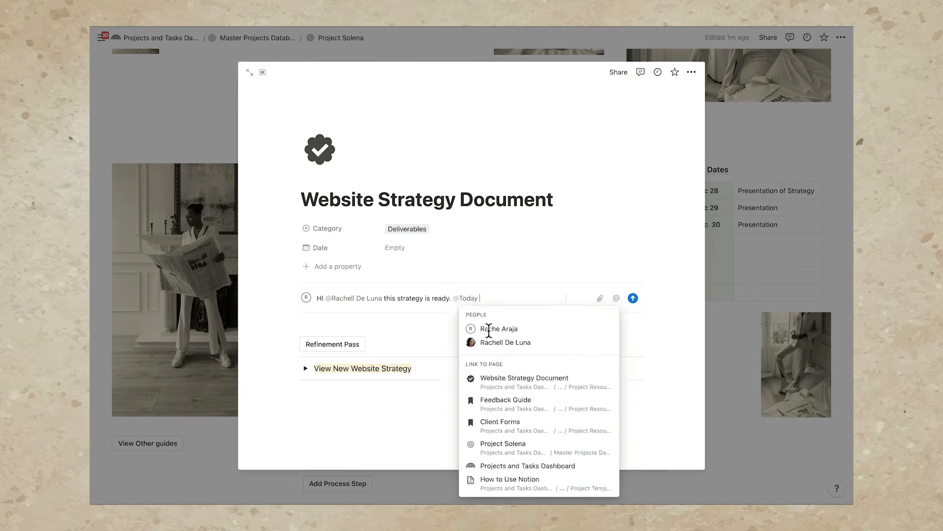
left_click(469, 296)
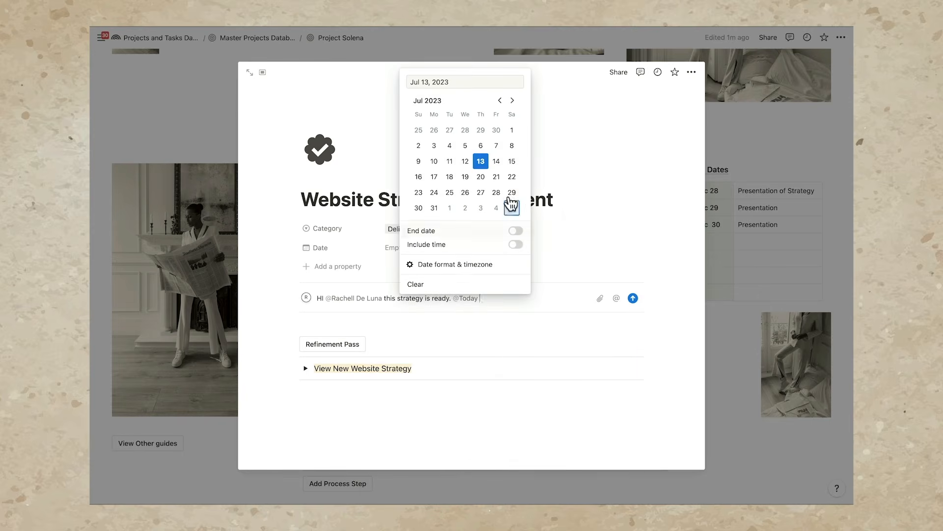
left_click(496, 177)
left_click(518, 302)
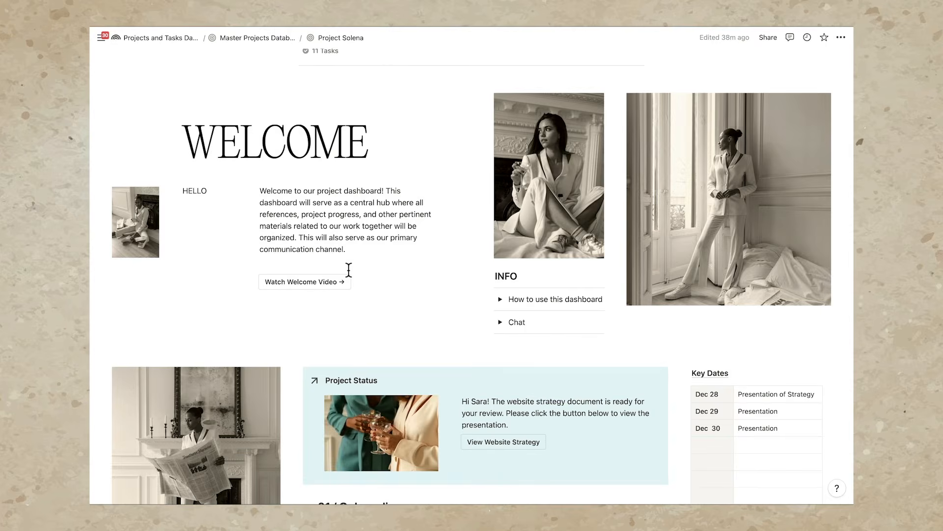
Add the suggested person as an invitee to the Project Solena page with Can comment access.
scroll(348, 270, "down", 5)
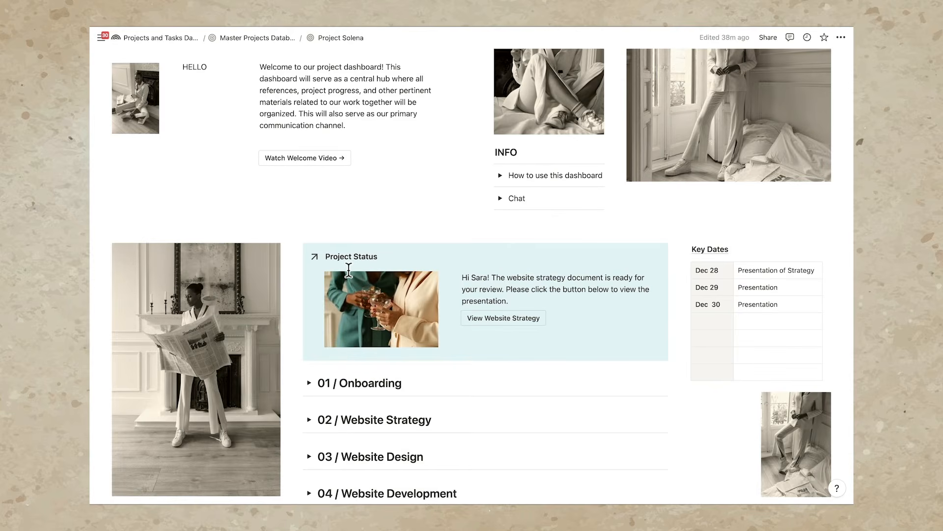
scroll(349, 270, "down", 8)
scroll(341, 269, "up", 16)
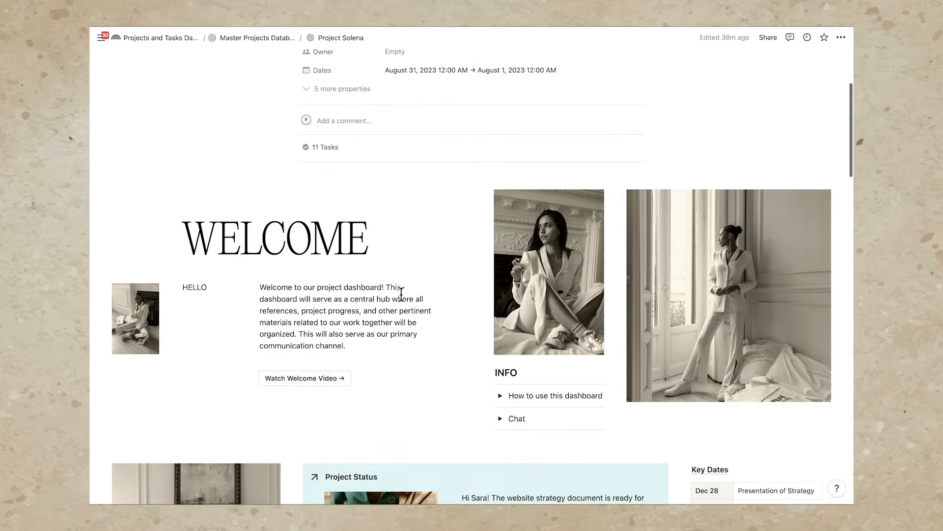
scroll(746, 99, "up", 2)
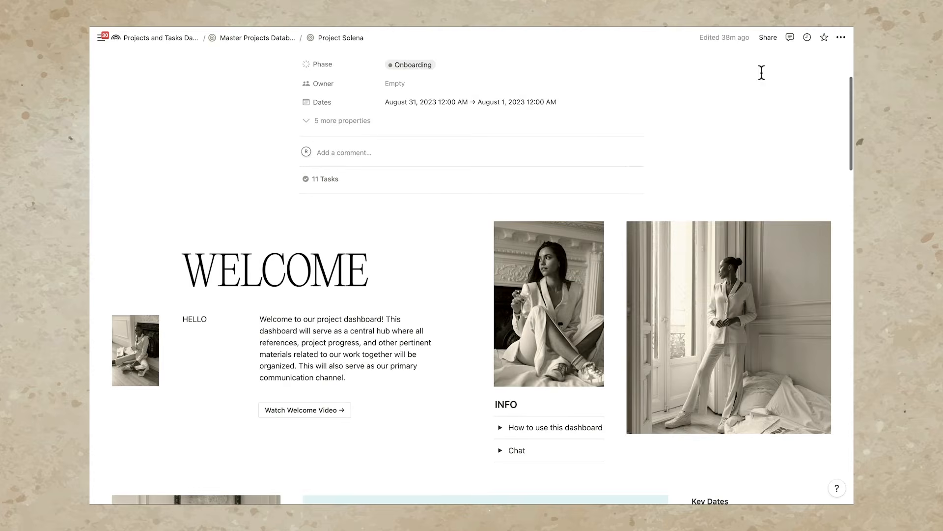
left_click(768, 42)
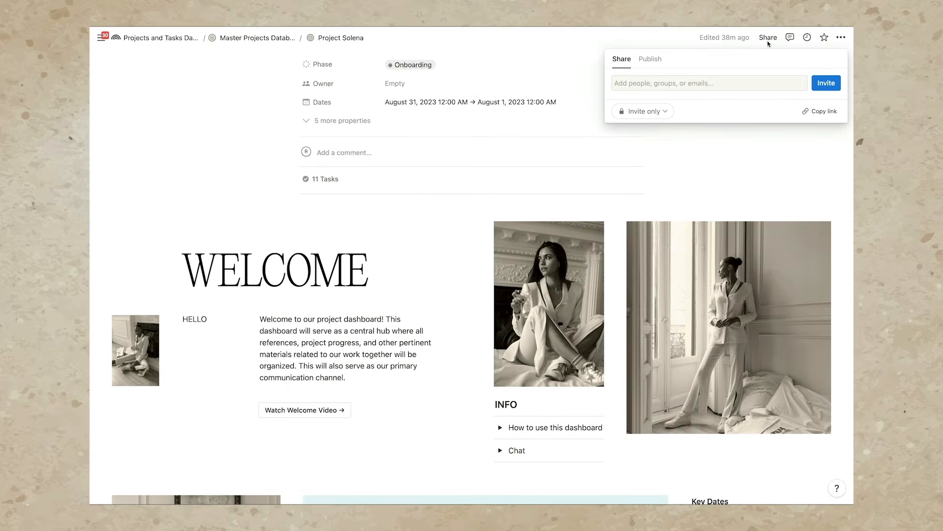
left_click(670, 84)
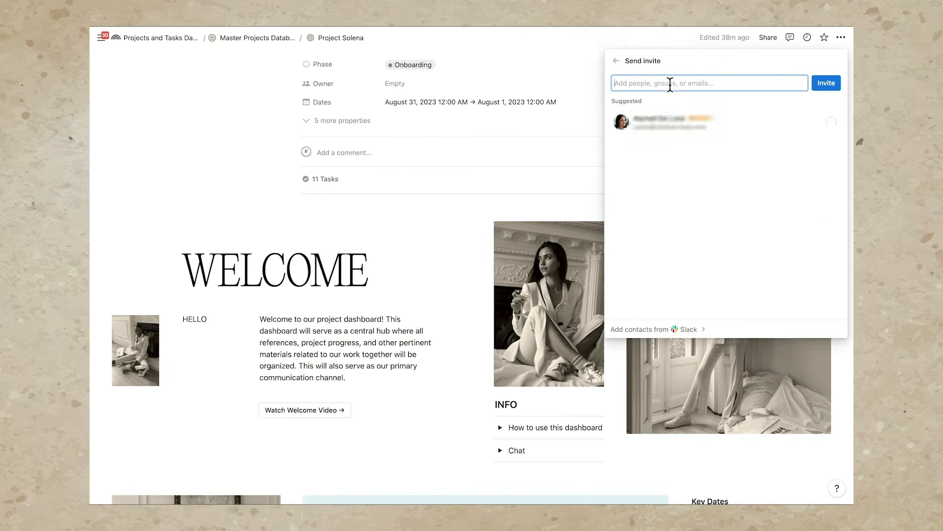
left_click(672, 128)
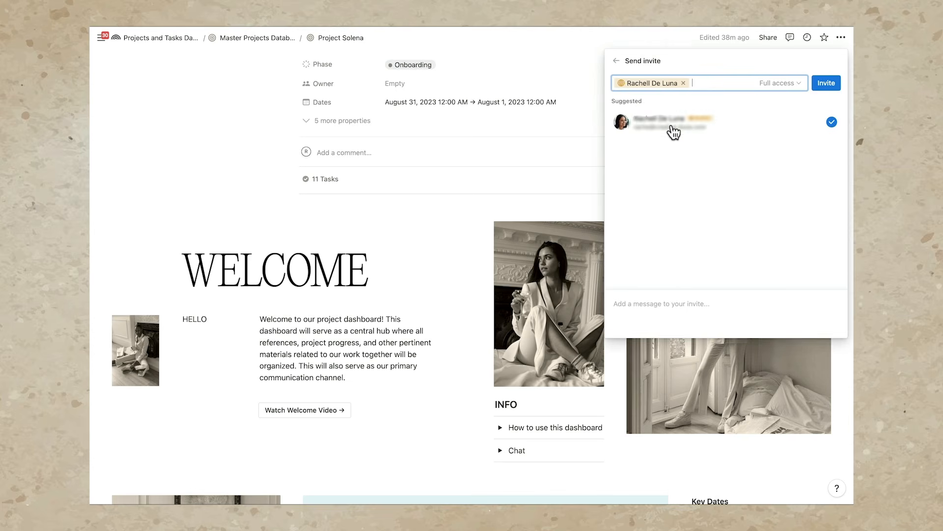
left_click(791, 83)
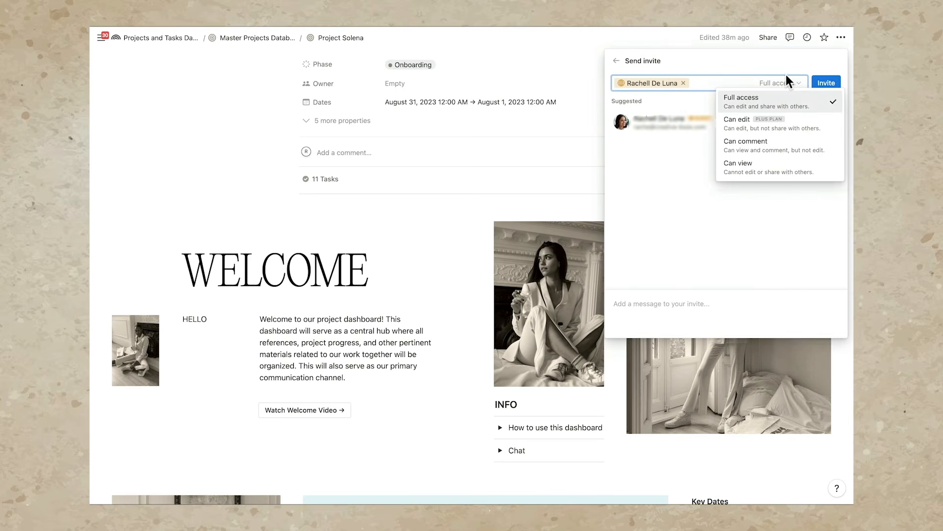
left_click(766, 153)
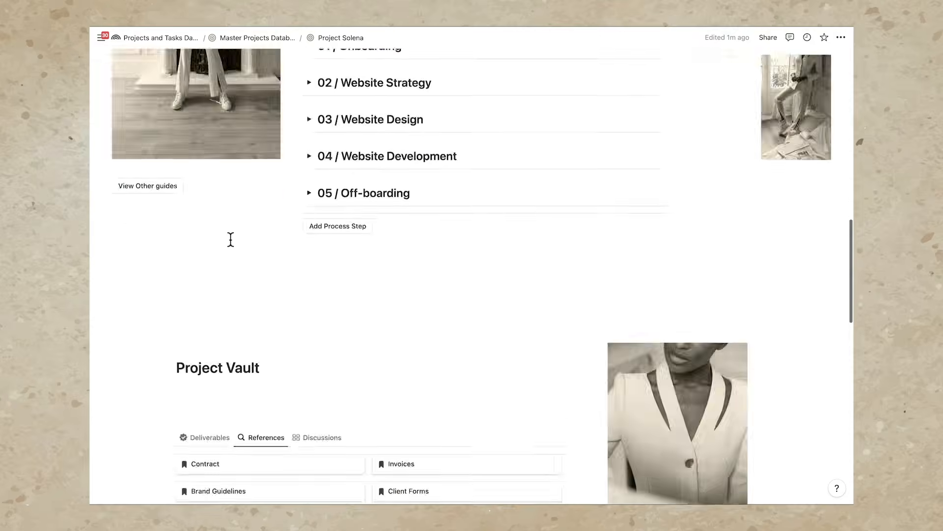
Add a new task named "Task" to the Onboarding group of the Tasks List.
scroll(230, 238, "down", 5)
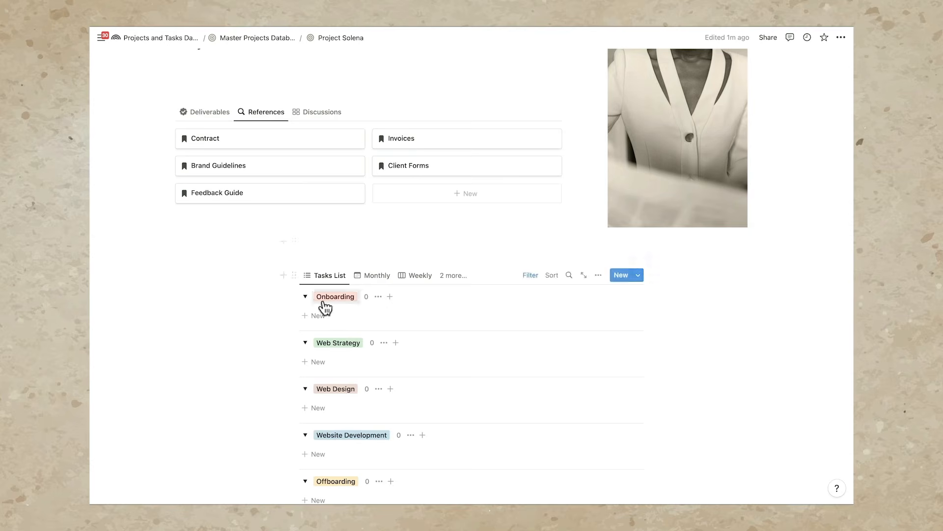
scroll(323, 300, "down", 3)
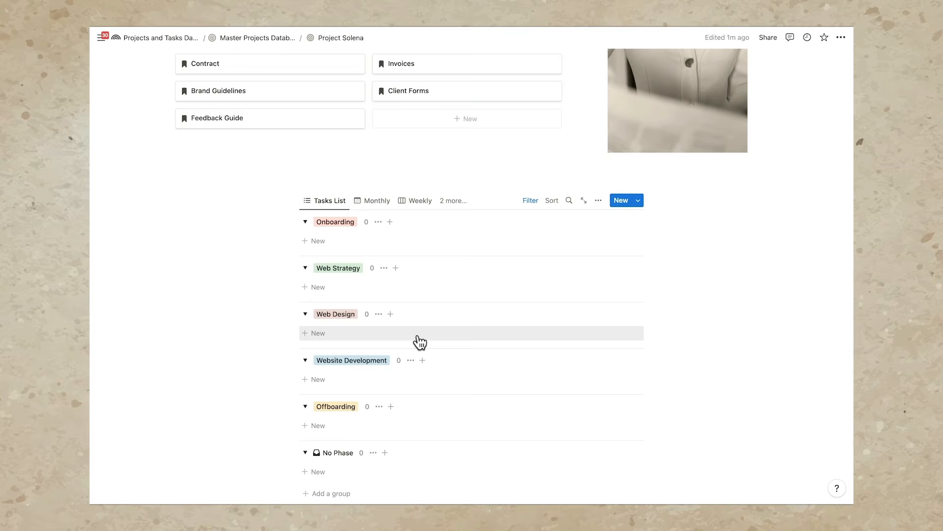
scroll(161, 489, "down", 3)
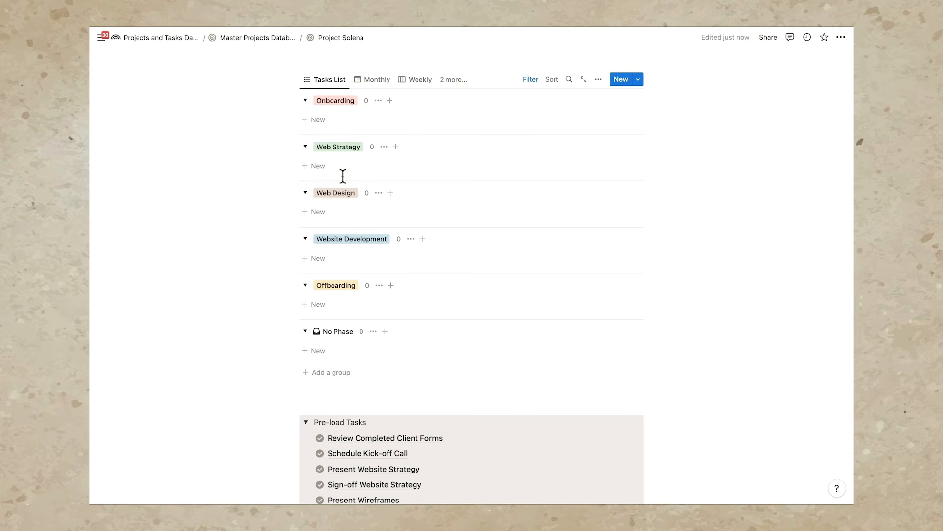
left_click(321, 121)
type("Task")
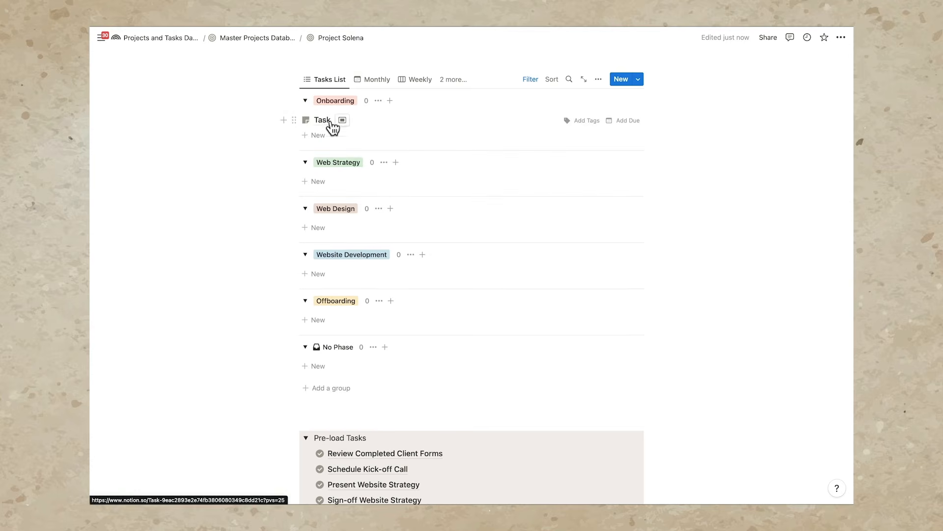
Replace the new Onboarding task's name with "Send Inv".
key("BackSpace")
key("BackSpace")
key("BackSpace")
key("BackSpace")
type("Send Inv")
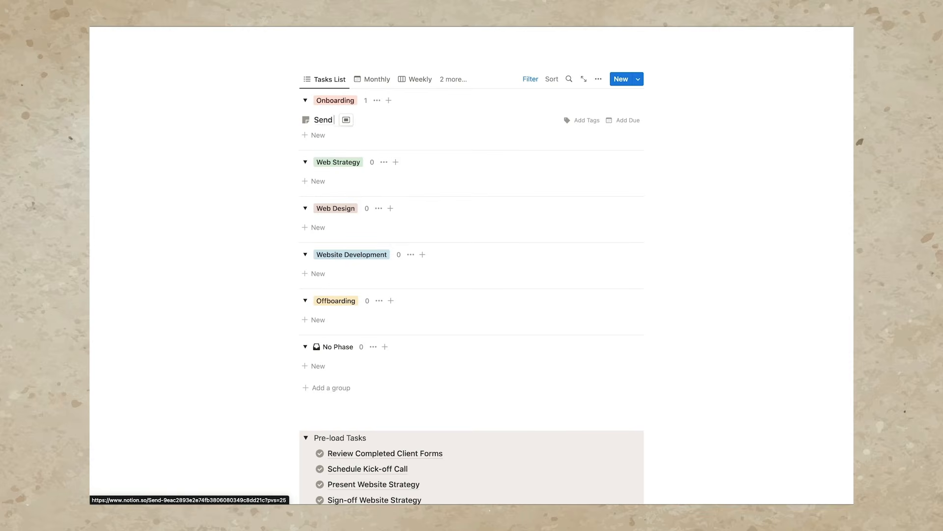
Rename the new Onboarding task as "Sign the Contract".
key("BackSpace")
key("BackSpace")
key("BackSpace")
key("BackSpace")
key("BackSpace")
key("BackSpace")
key("BackSpace")
key("BackSpace")
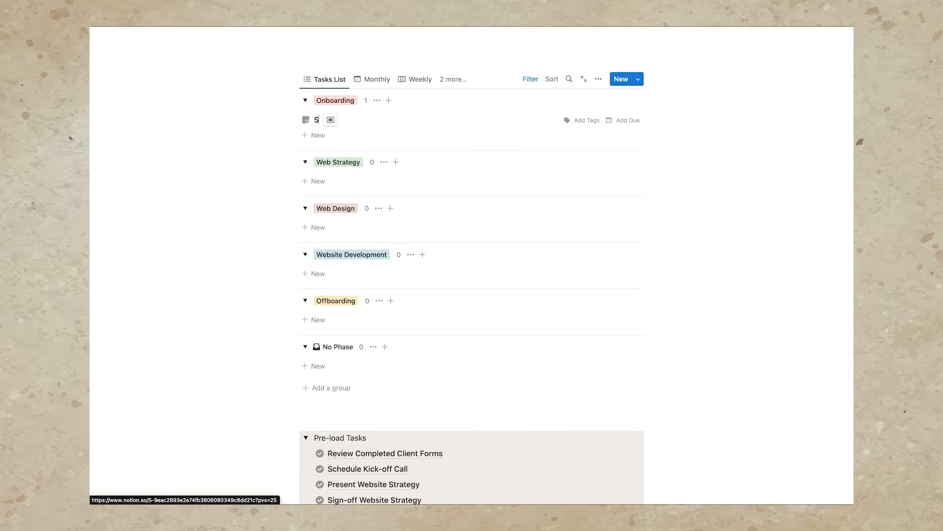
type("Sign th")
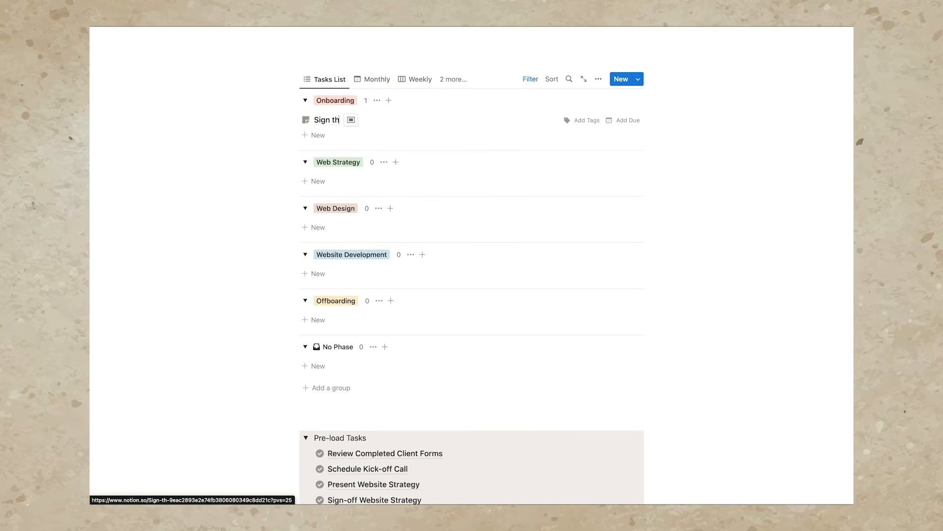
type("e Contract")
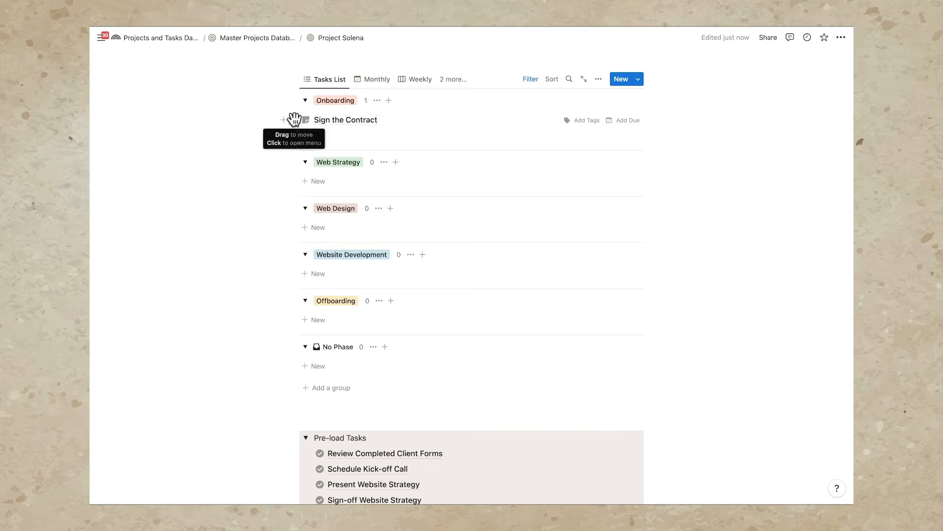
Switch the project's tasks database to the Project Tasks view.
scroll(364, 391, "down", 3)
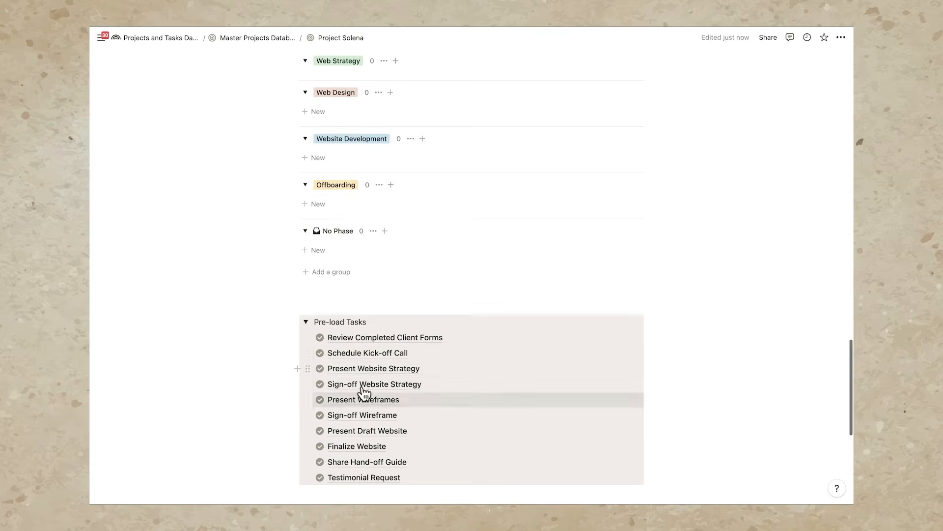
scroll(381, 377, "up", 8)
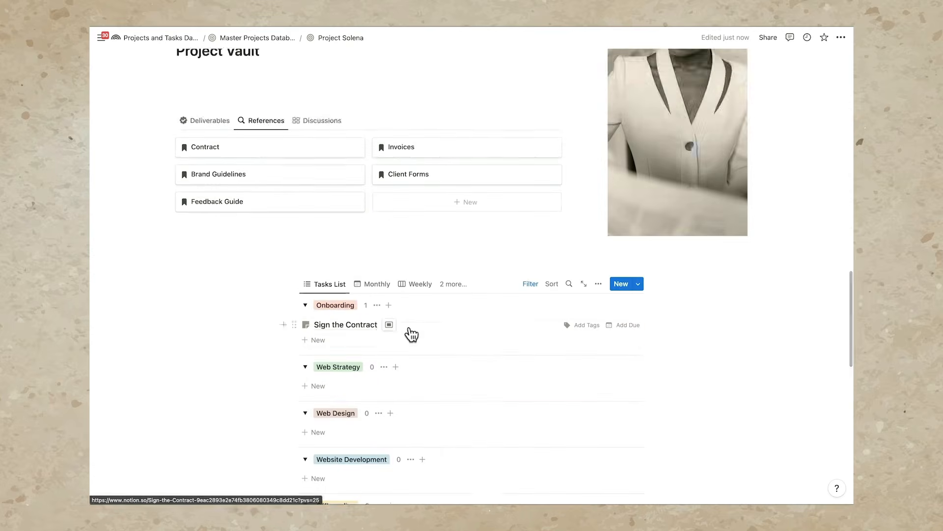
scroll(408, 326, "down", 2)
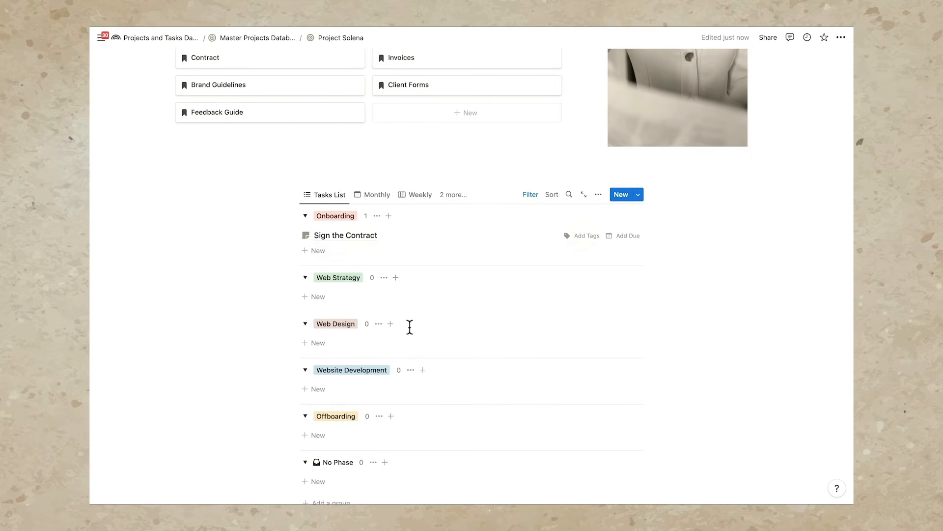
left_click(453, 194)
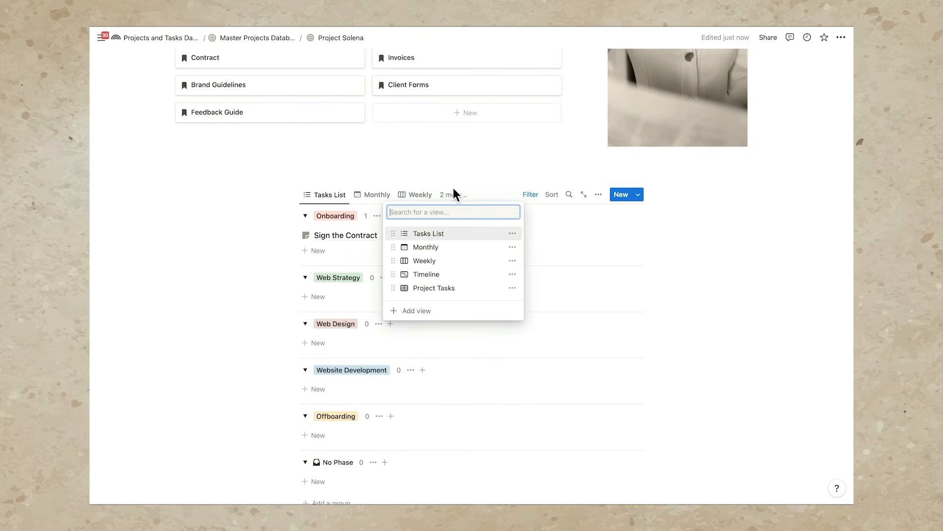
left_click(438, 290)
scroll(437, 287, "down", 3)
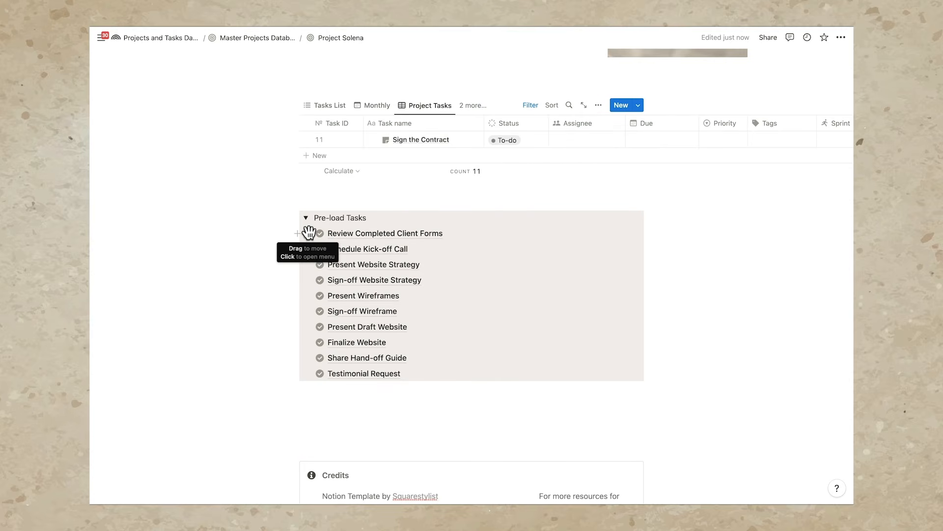
Copy all ten pre-load tasks, Review Completed Client Forms through Testimonial Request, into the Project Tasks table and collapse the Pre-load Tasks toggle.
left_click(309, 232)
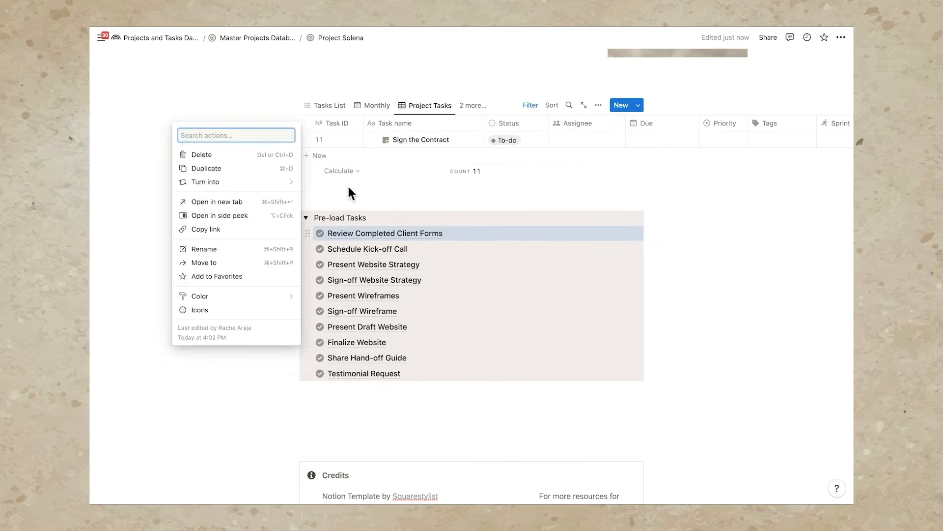
key("Escape")
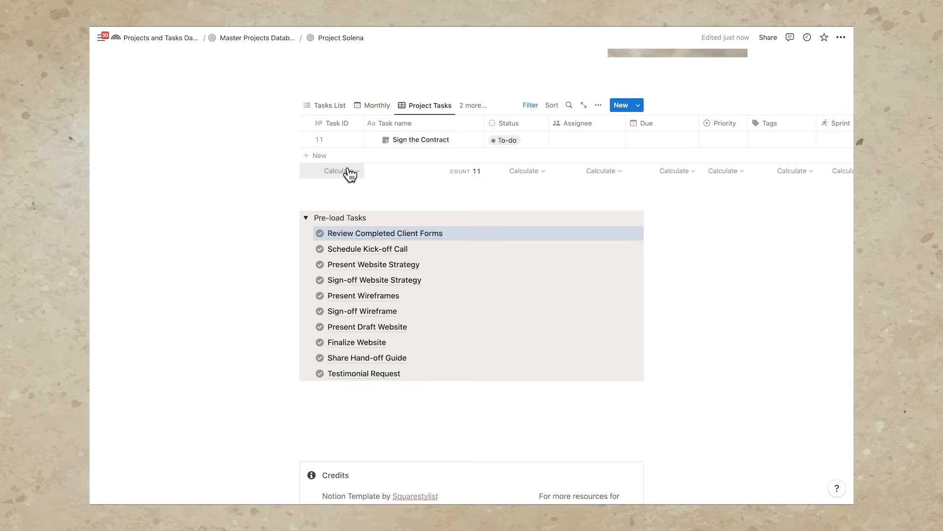
key("shift+Down")
key("shift+Down")
key("shift+Down")
key("shift+Down")
key("shift+Down")
key("shift+Down")
key("shift+Down")
key("shift+Down")
key("shift+Down")
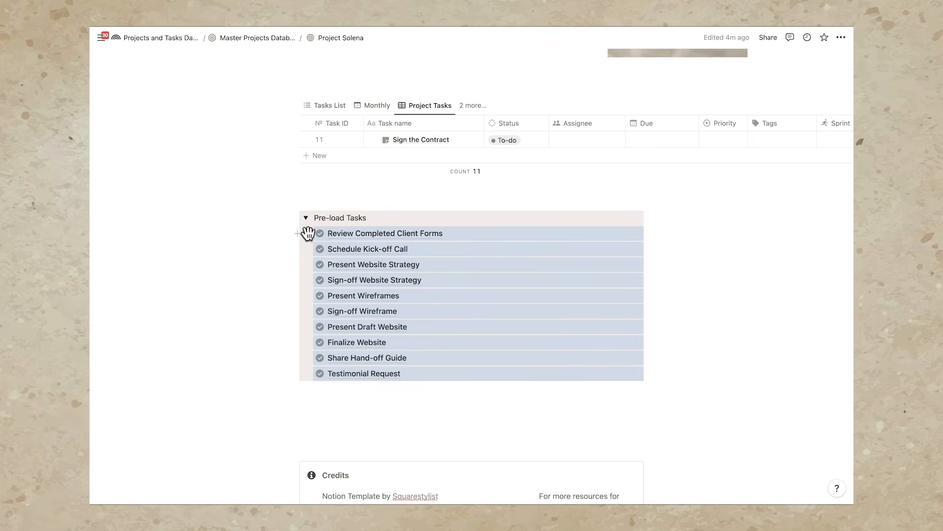
left_click_drag(308, 219, 331, 147)
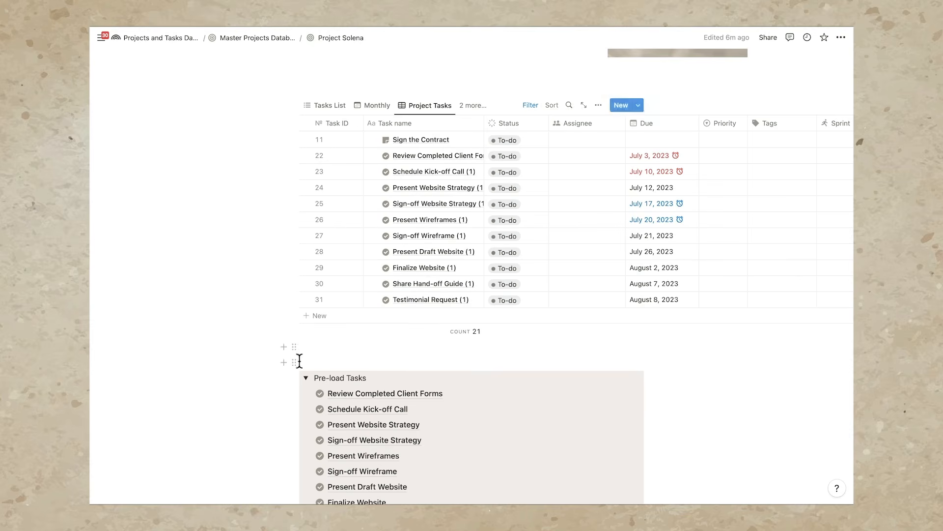
left_click(306, 378)
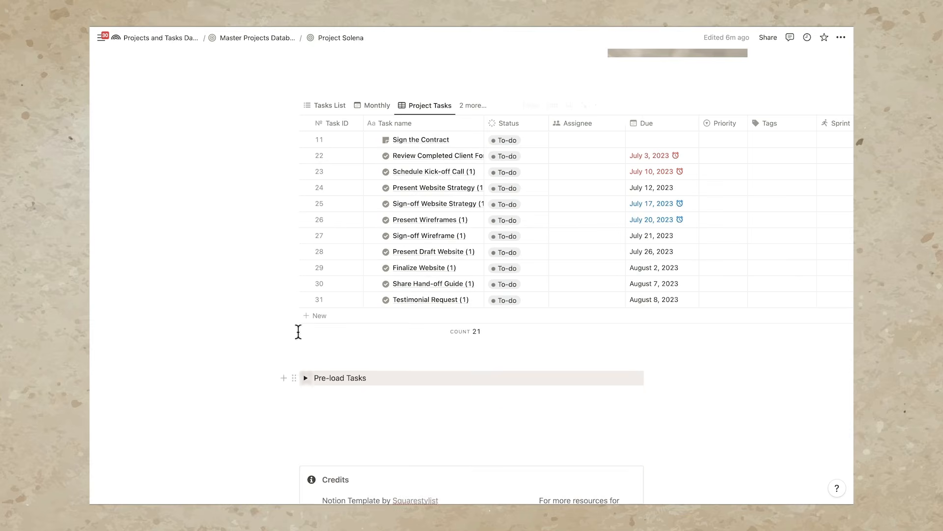
In the Tasks List view, remove the "(1)" suffix from the Schedule Kick-off Call task's name.
left_click(328, 106)
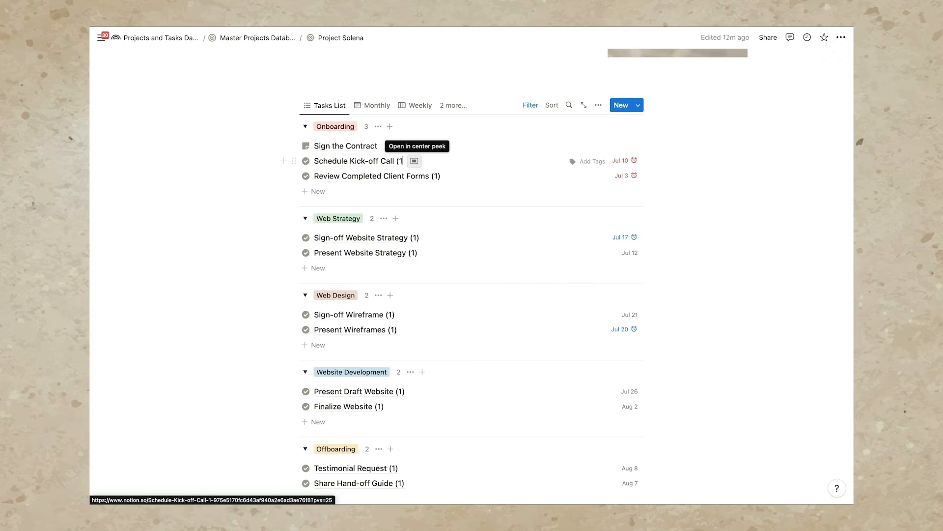
key("BackSpace")
key("BackSpace")
key("BackSpace")
key("BackSpace")
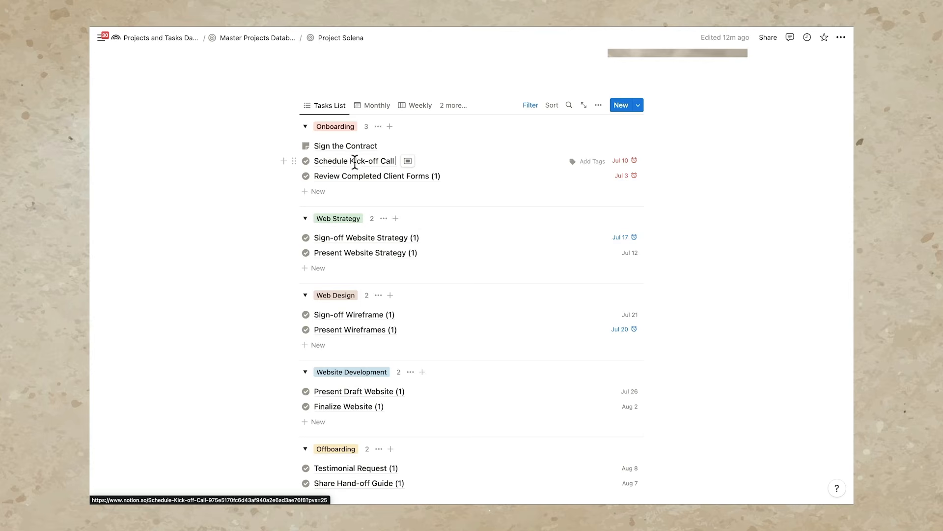
Open the Schedule Kick-off Call task and set its Phase to a new option named "Brand Design".
left_click(408, 161)
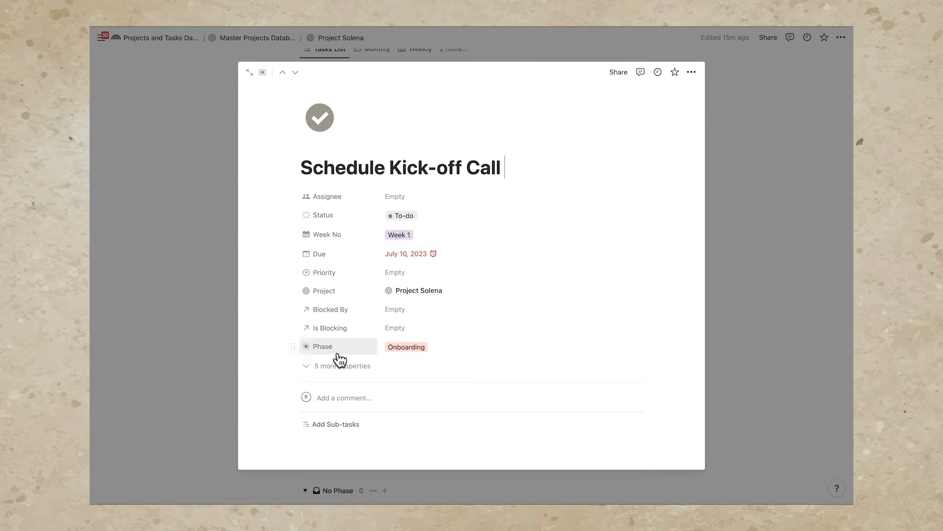
left_click(353, 346)
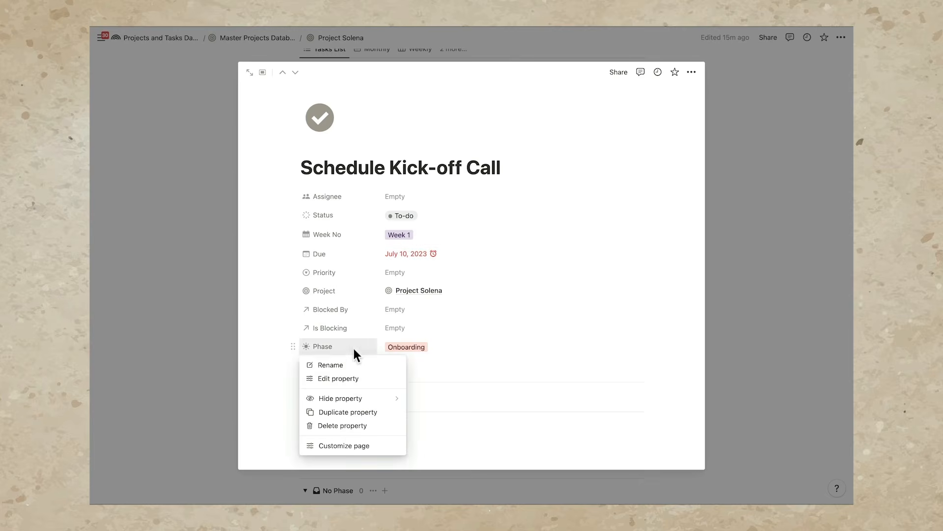
left_click(455, 346)
left_click(453, 348)
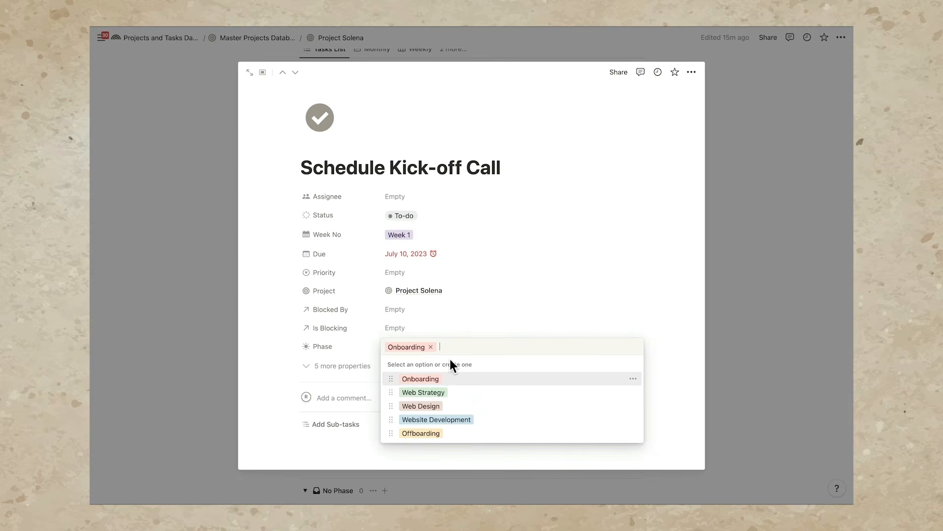
type("Brand Design")
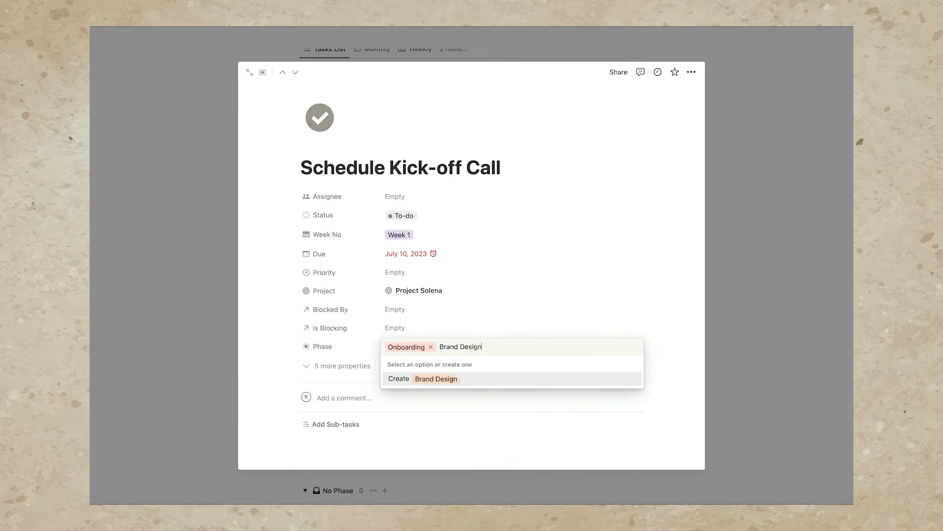
key("Return")
Set the Brand Design phase option's color to Purple and close the Schedule Kick-off Call task.
left_click(449, 346)
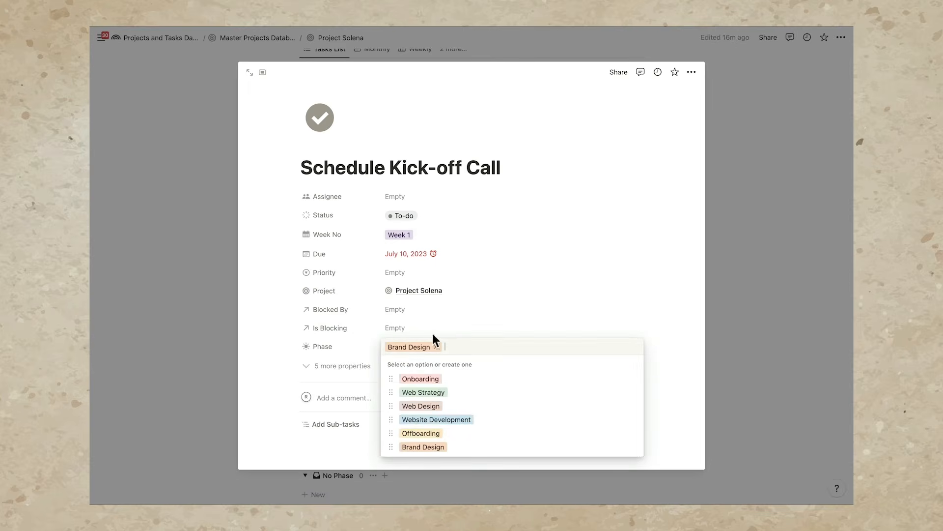
mouse_move(453, 451)
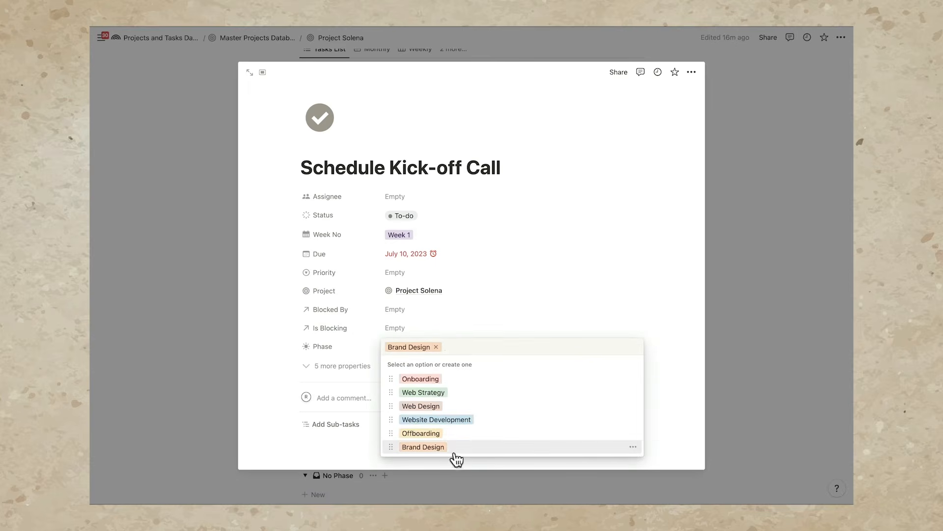
left_click(633, 447)
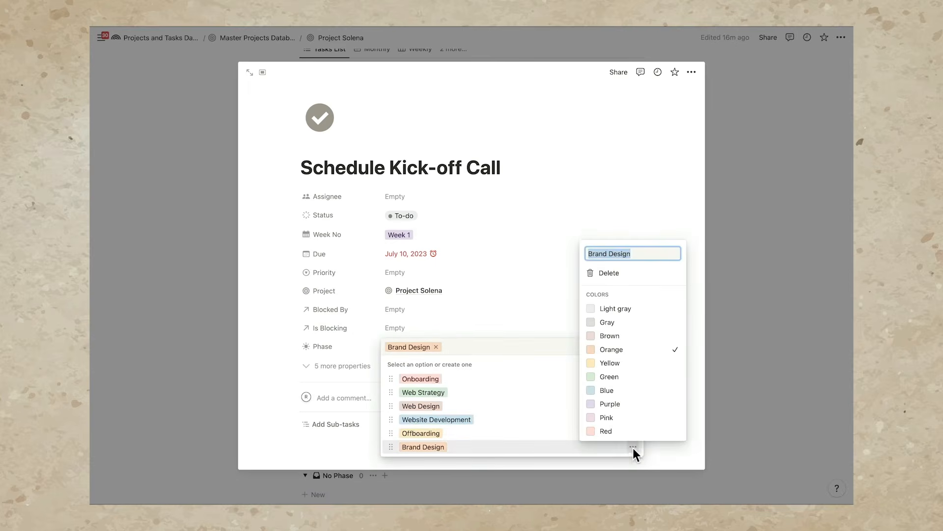
left_click(619, 410)
left_click(753, 399)
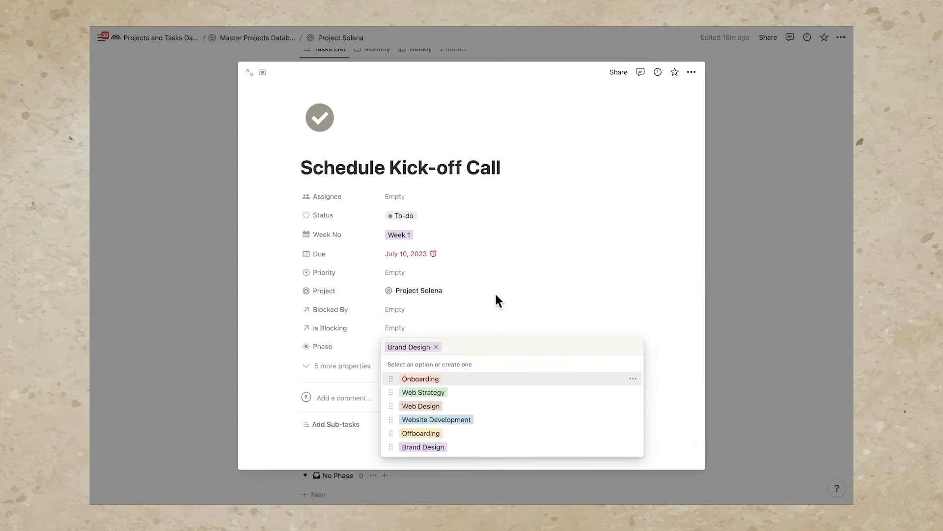
left_click(498, 301)
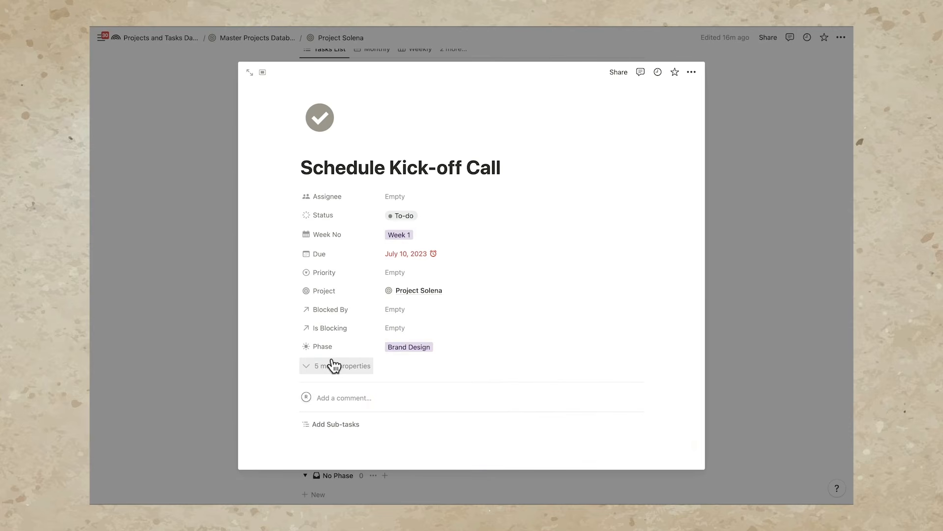
scroll(351, 333, "up", 5)
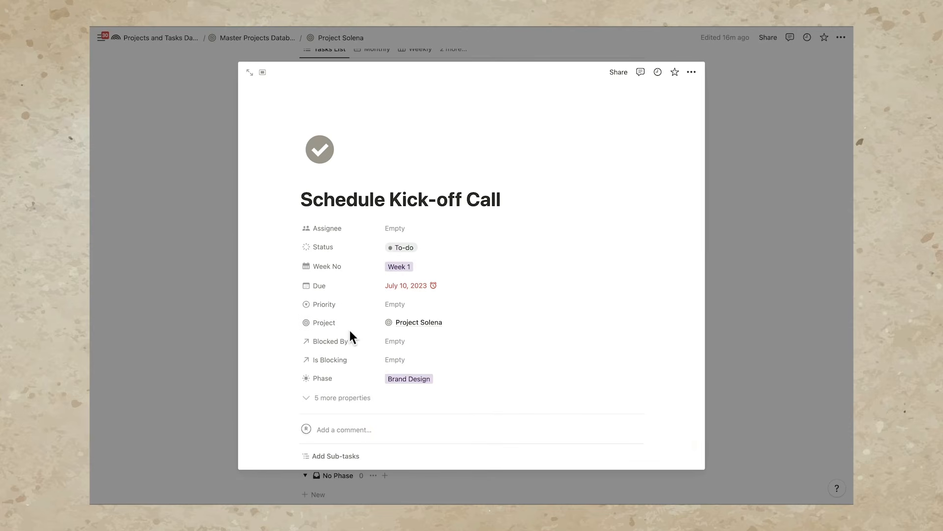
scroll(349, 329, "down", 3)
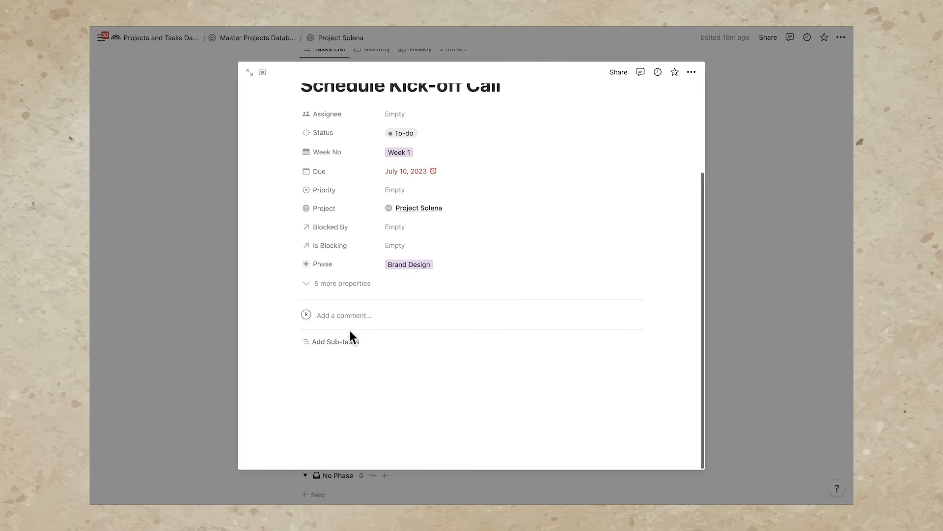
left_click(338, 361)
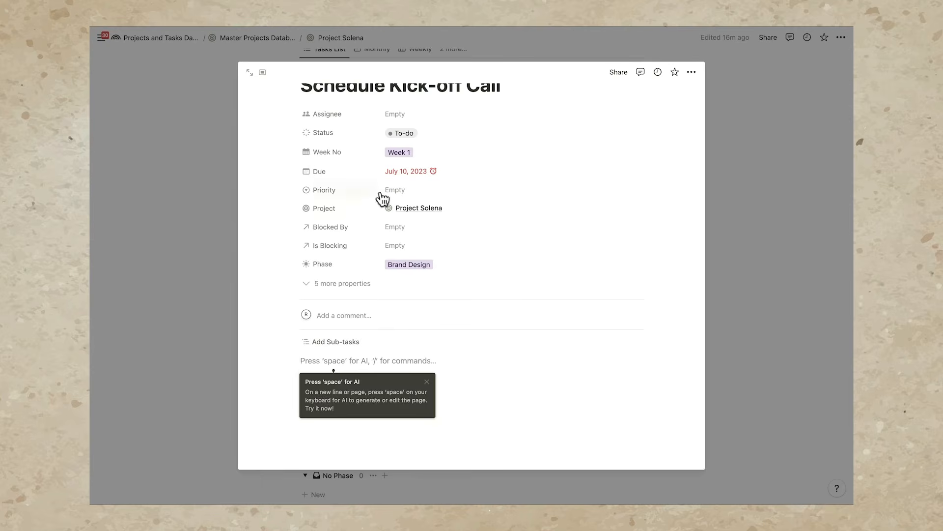
left_click(181, 173)
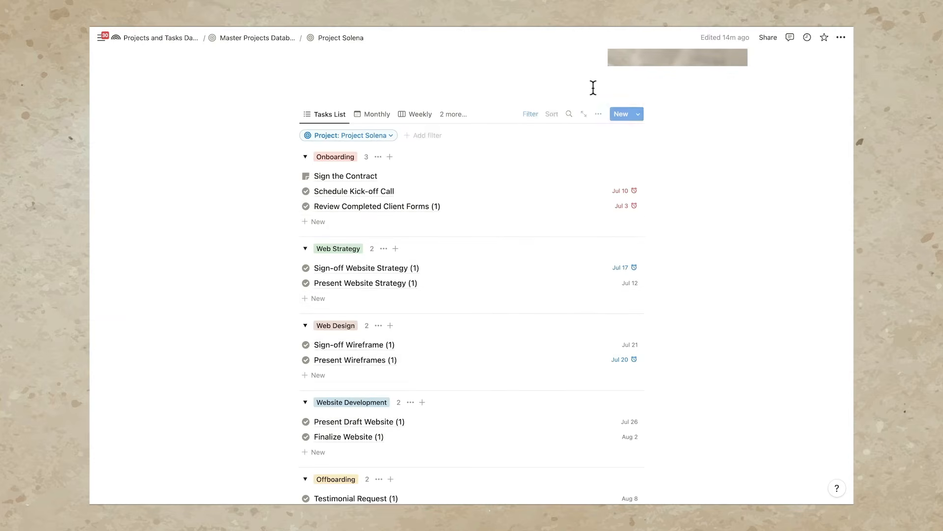
Sort the Tasks List by Due in ascending order.
left_click(551, 114)
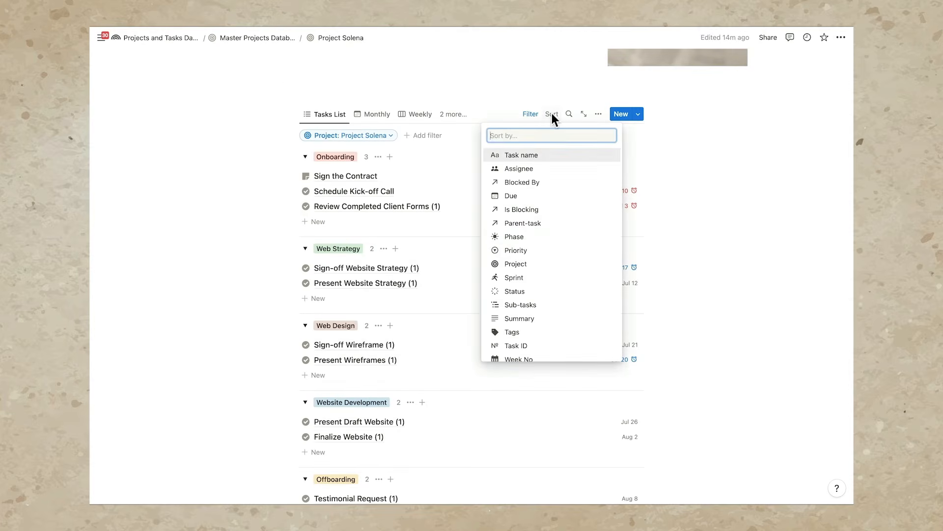
left_click(516, 196)
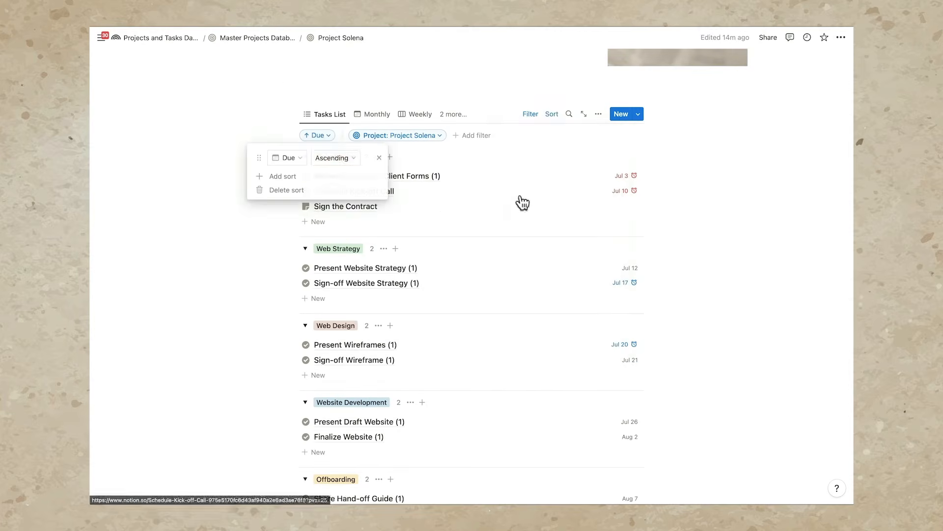
left_click(428, 147)
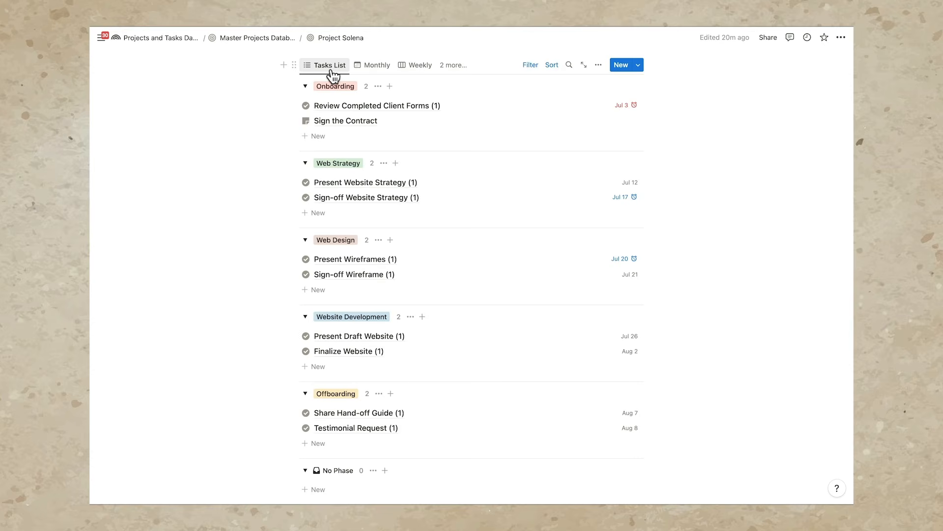
Look through the Monthly and Weekly views of the project's tasks, returning to the Monthly calendar.
left_click(385, 69)
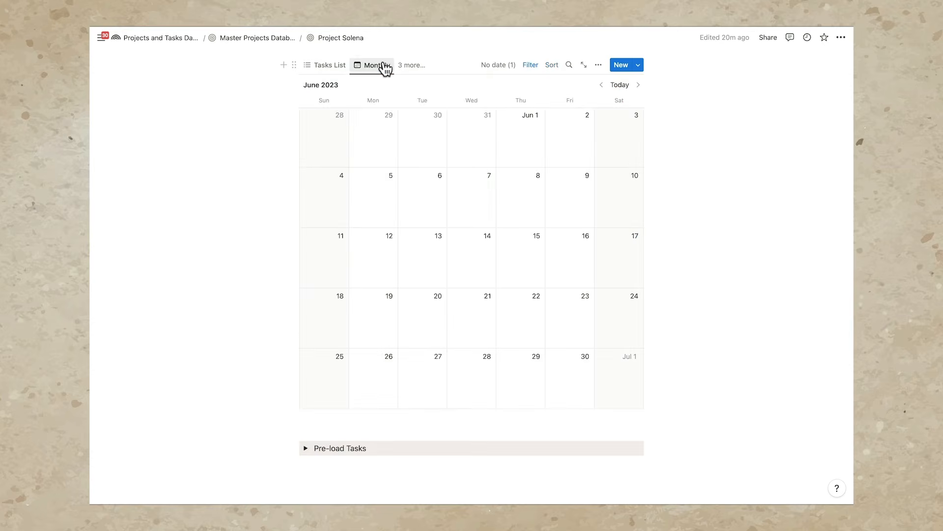
left_click(412, 66)
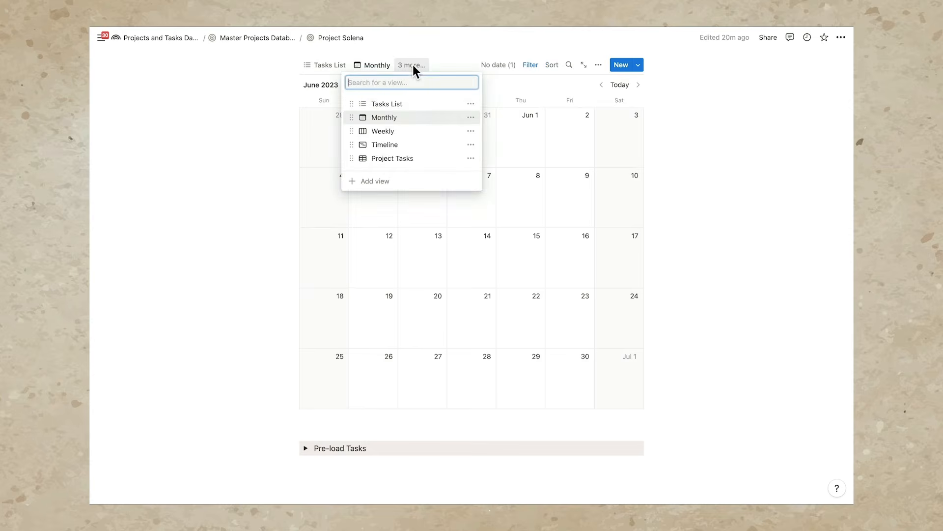
left_click(405, 128)
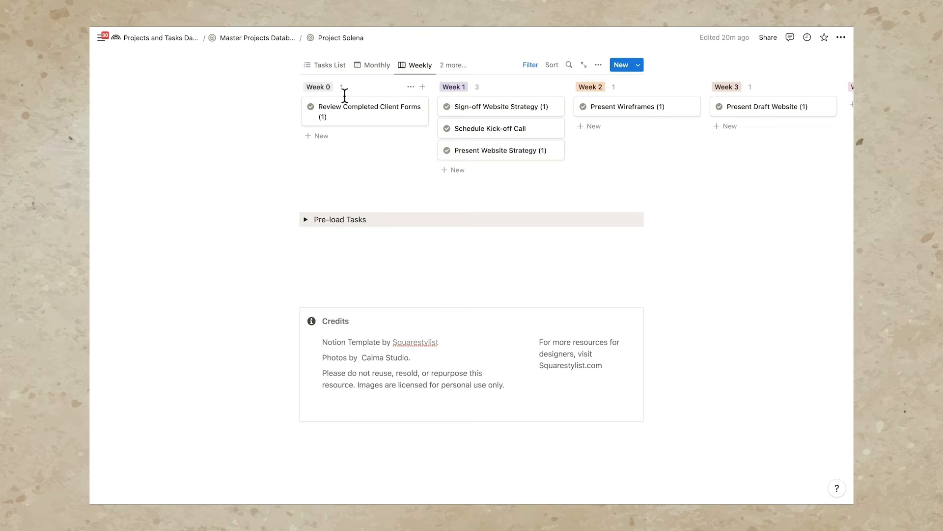
left_click(366, 66)
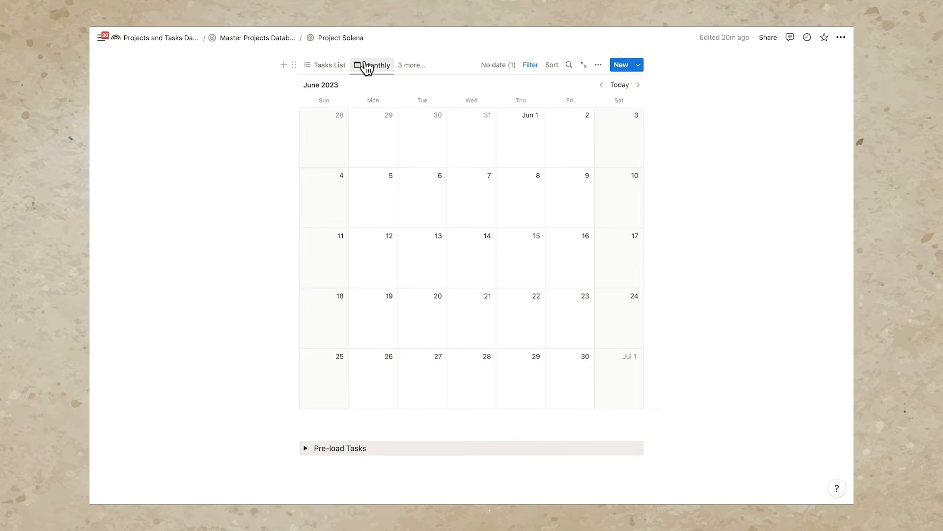
Switch the project's tasks to the Weekly view and look across the week columns through Week 5.
left_click(409, 69)
left_click(403, 67)
left_click(406, 67)
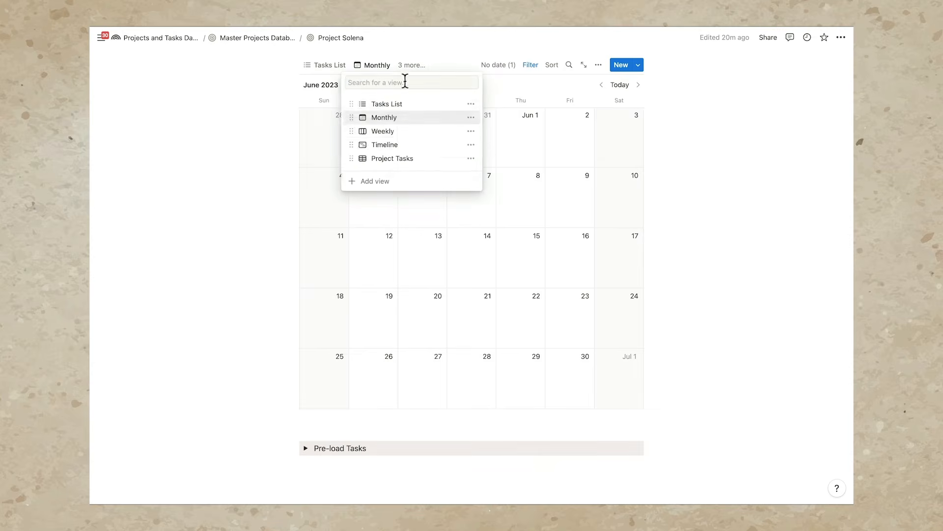
left_click(393, 130)
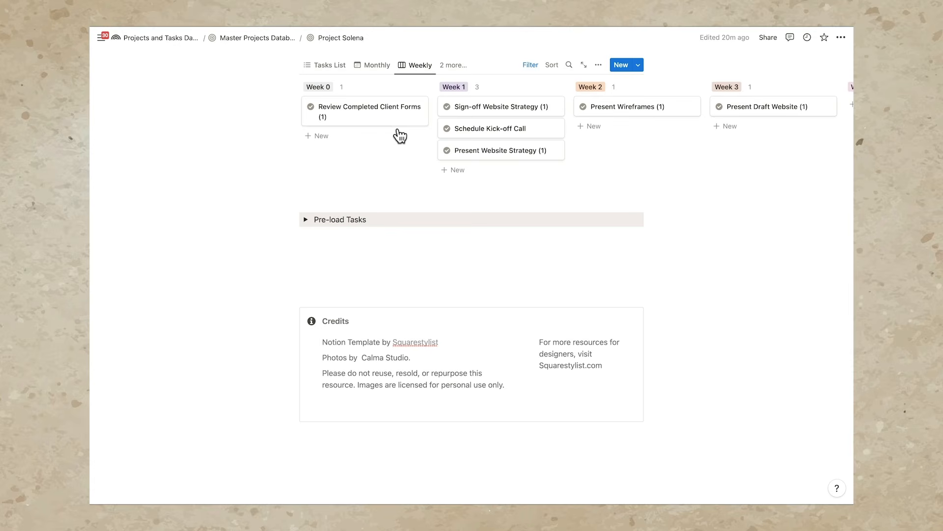
scroll(603, 134, "right", 5)
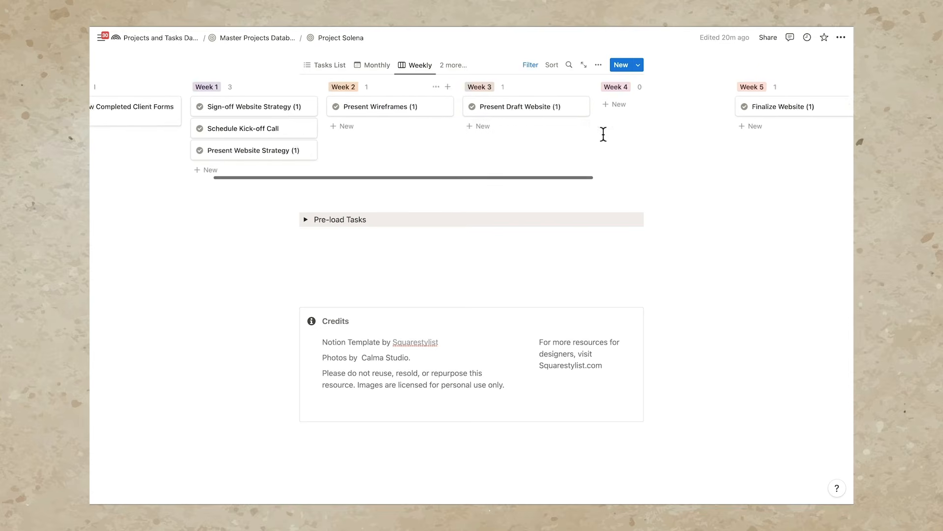
Show the tasks in the Timeline view and make Schedule Kick-off Call dependent on Review Completed Client Forms.
left_click(448, 66)
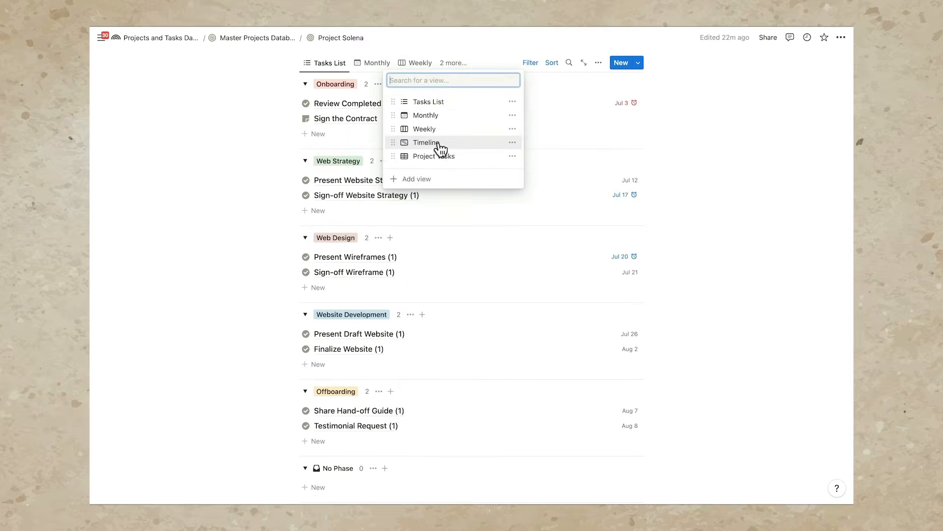
left_click(438, 144)
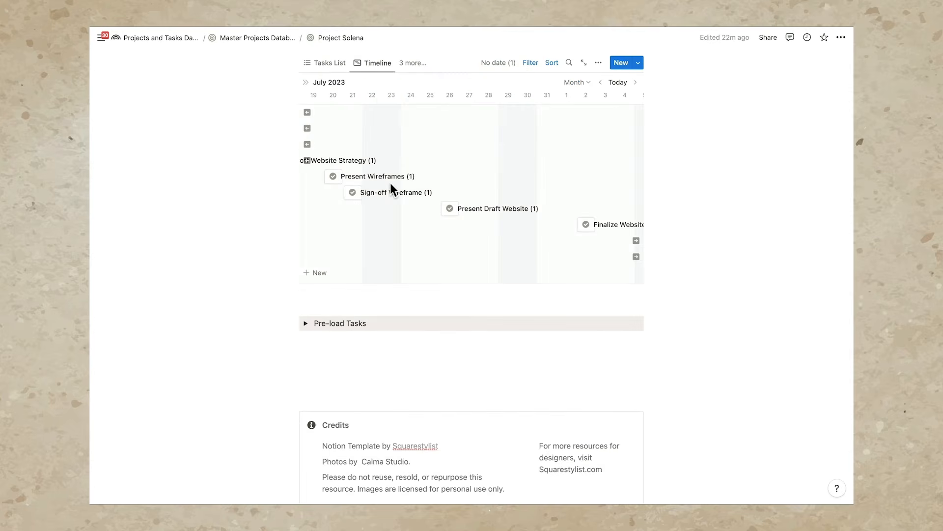
scroll(390, 183, "left", 4)
scroll(390, 183, "left", 5)
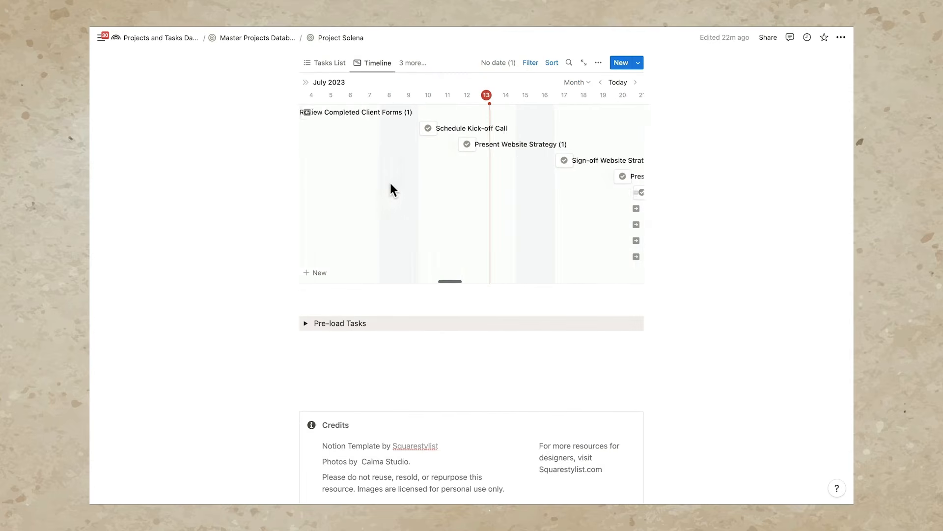
scroll(390, 182, "left", 2)
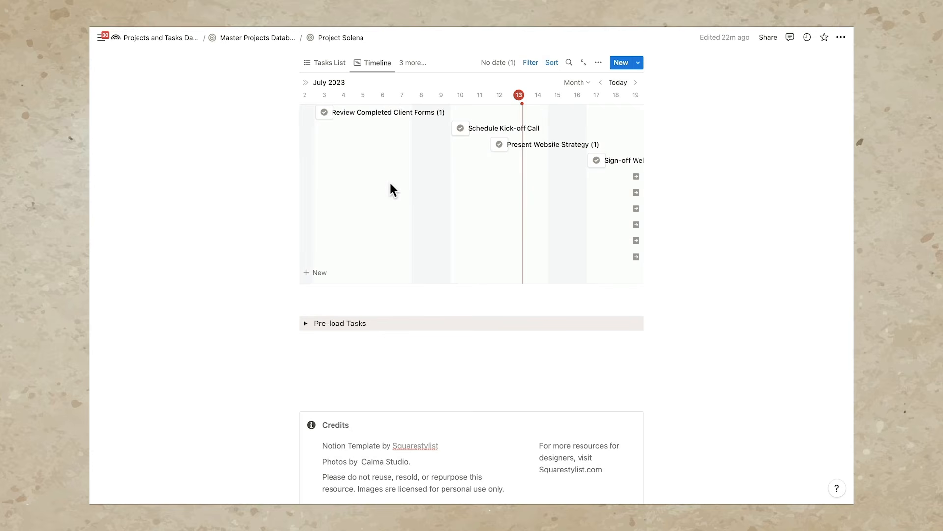
left_click_drag(338, 113, 458, 139)
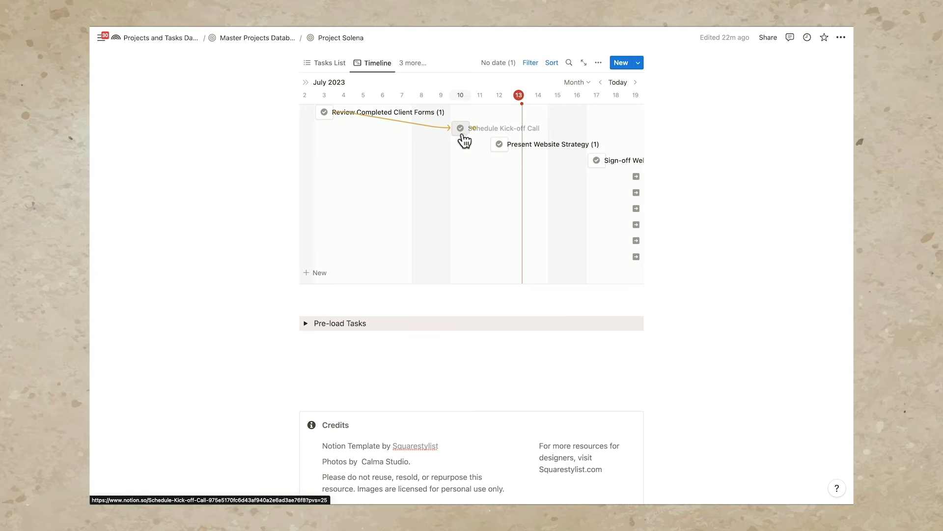
mouse_move(346, 111)
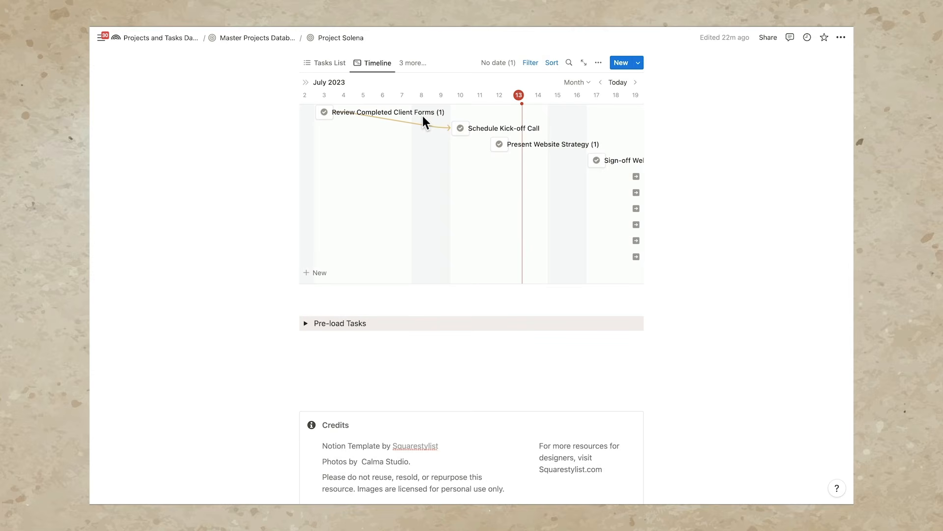
Link the tasks from Schedule Kick-off Call onward as consecutive dependencies and move Review Completed Client Forms to July 11.
left_click_drag(492, 142, 593, 167)
scroll(593, 167, "right", 5)
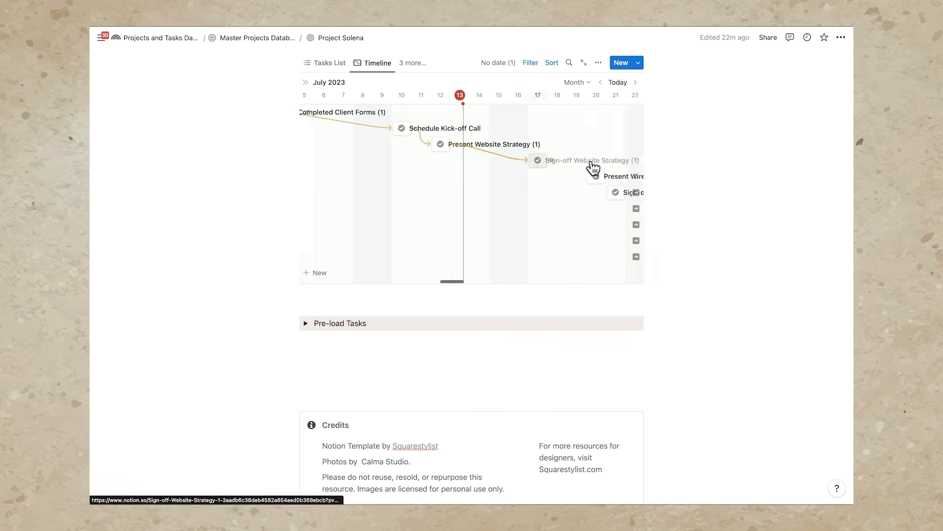
scroll(511, 180, "right", 1)
left_click_drag(507, 179, 602, 208)
scroll(506, 201, "left", 6)
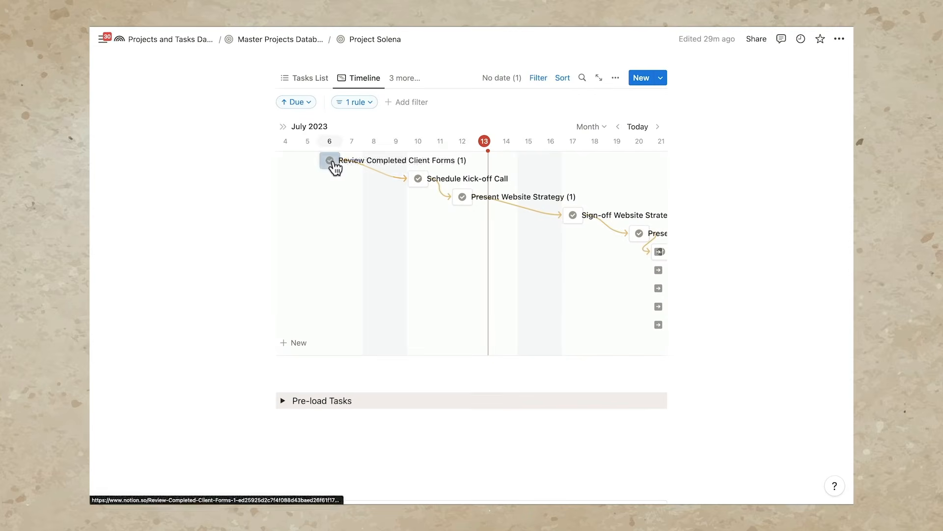
left_click_drag(332, 164, 437, 154)
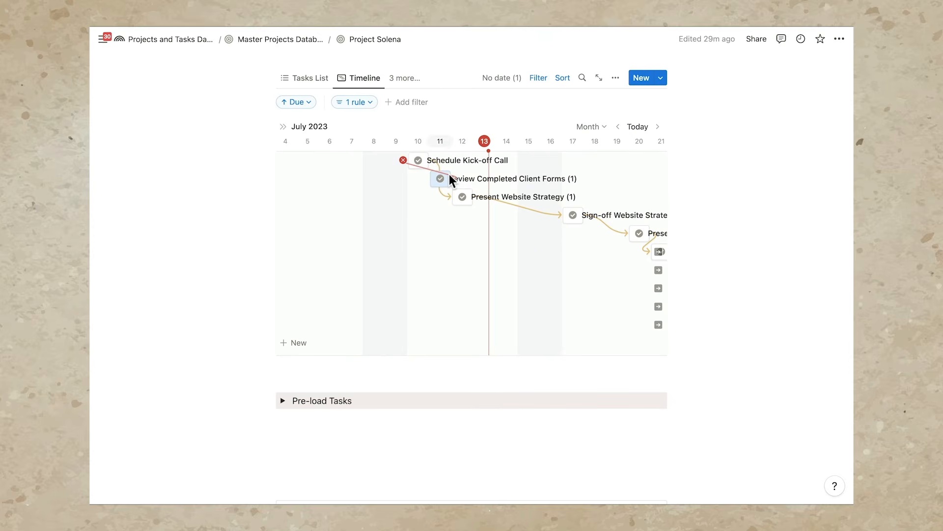
Set the dependencies' automatic date shifting to "Shift & maintain time between tasks" and move Review Completed Client Forms to July 4.
left_click(617, 78)
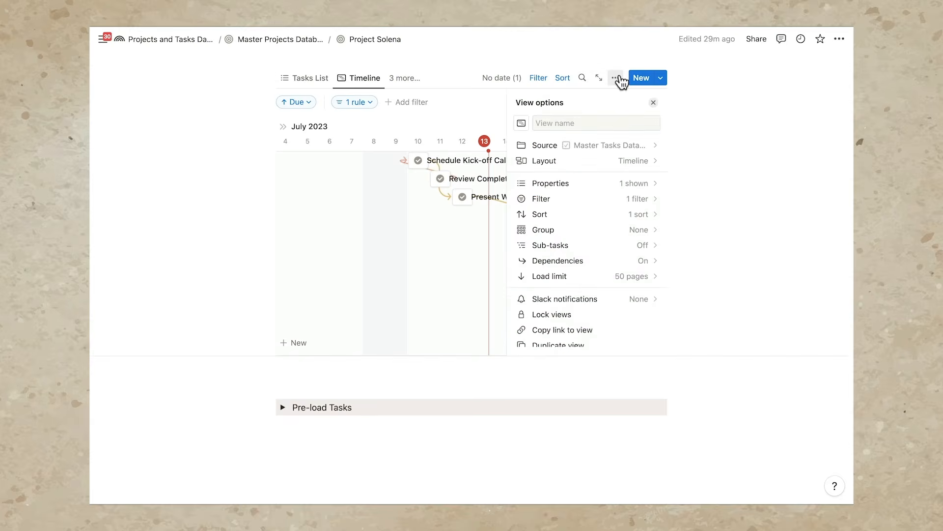
left_click(556, 266)
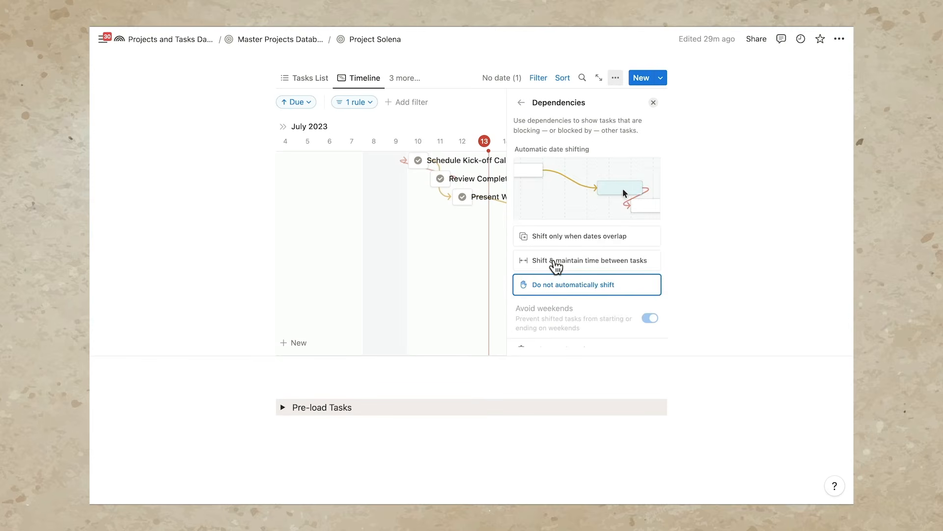
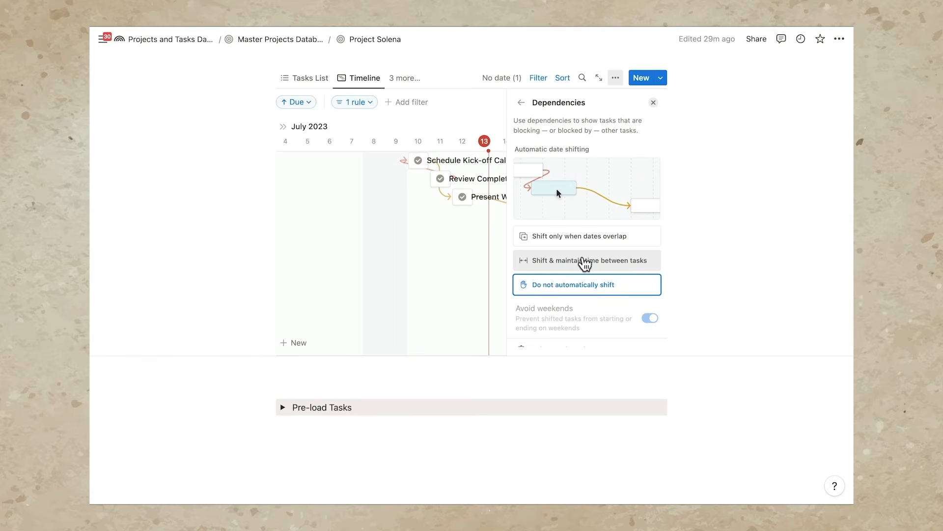
left_click(584, 263)
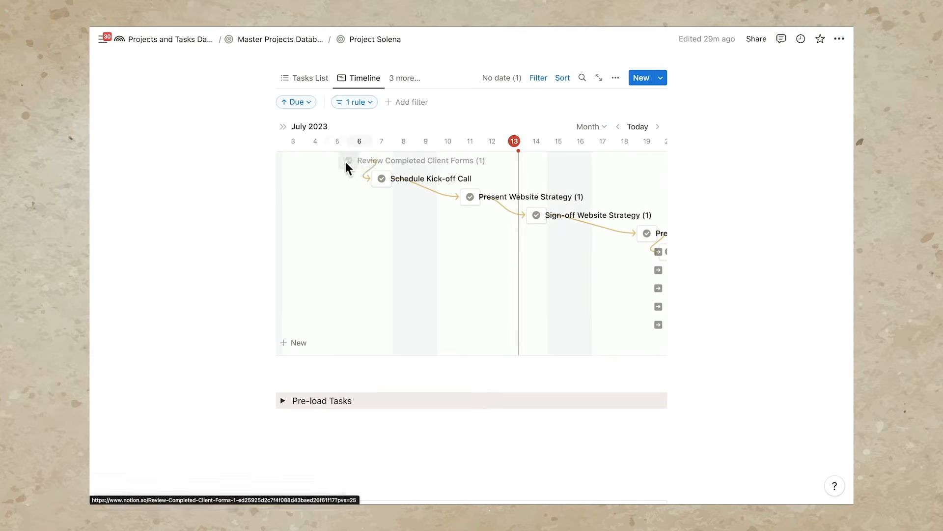
left_click_drag(346, 161, 323, 164)
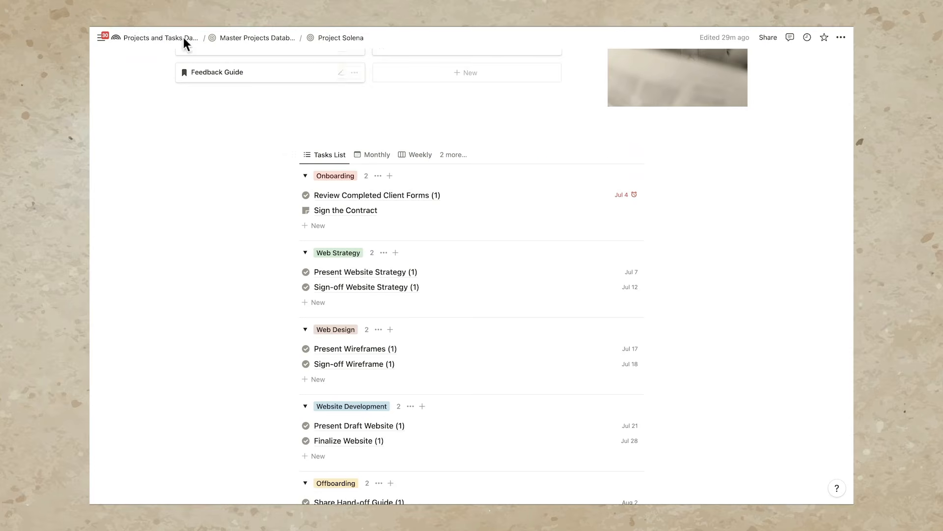
Return to the Projects and Tasks Dashboard and look through the Calendar and All tasks views, leaving the Project Solena group collapsed.
scroll(232, 129, "up", 10)
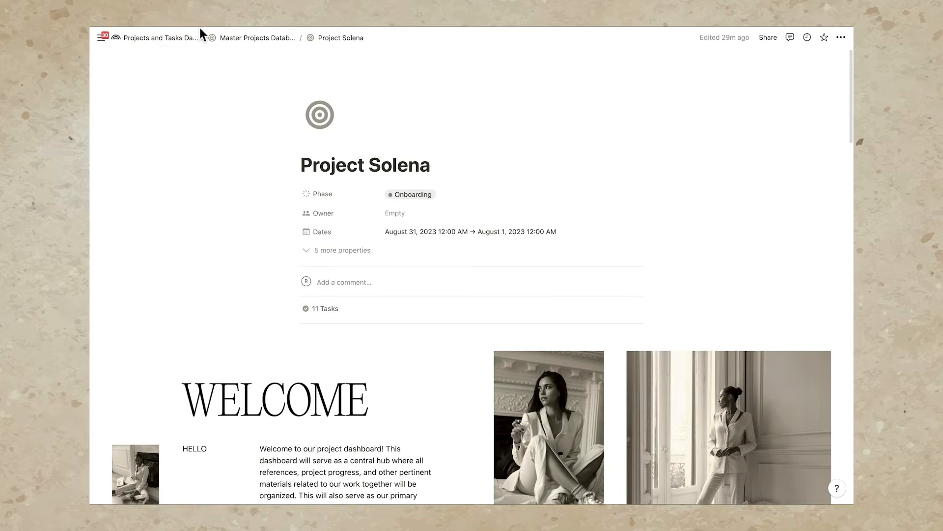
left_click(166, 38)
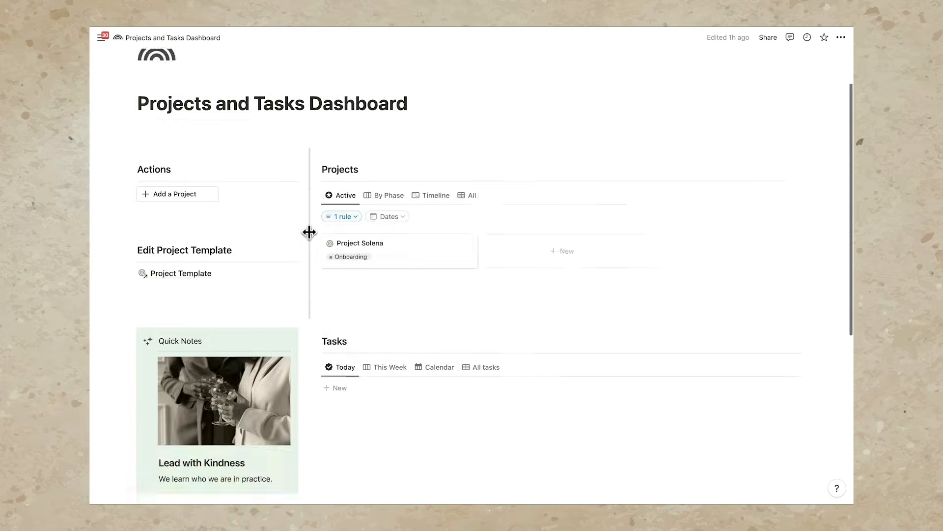
scroll(309, 231, "down", 5)
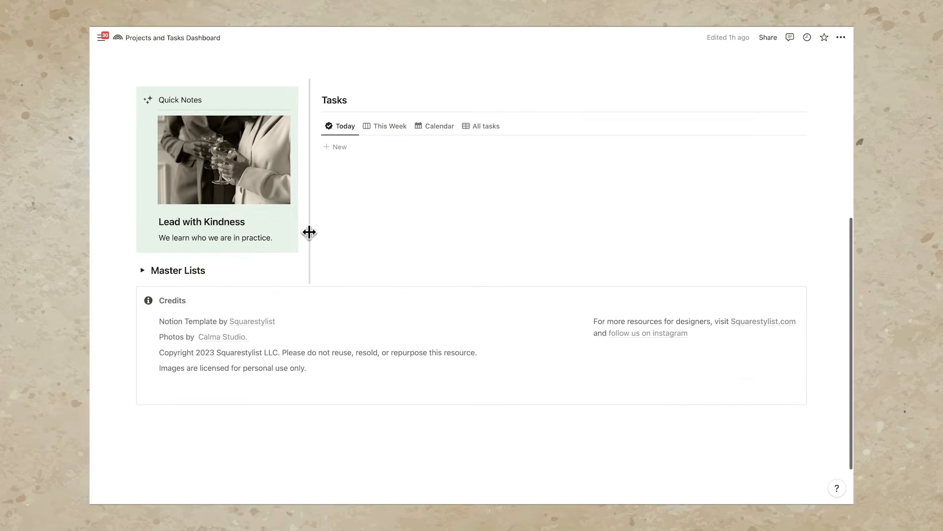
left_click(441, 130)
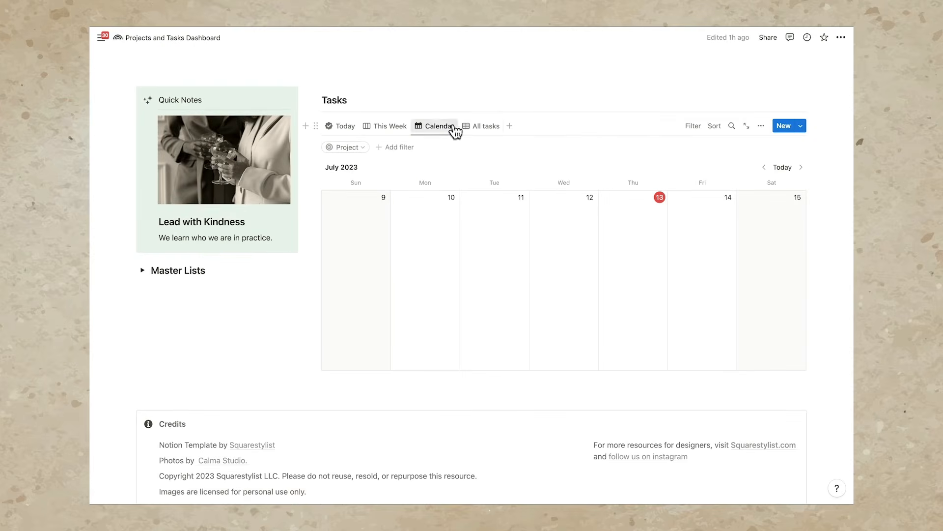
left_click(487, 126)
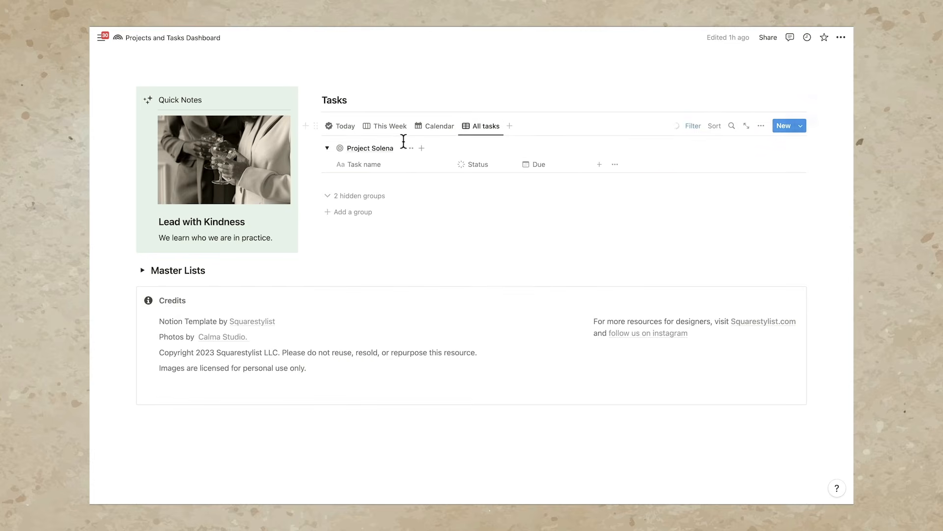
left_click(326, 148)
left_click(327, 148)
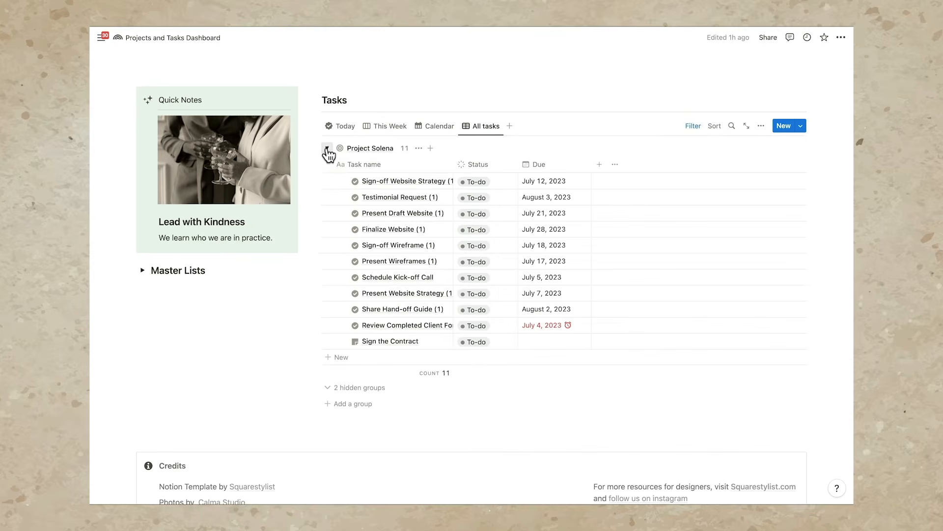
left_click(327, 148)
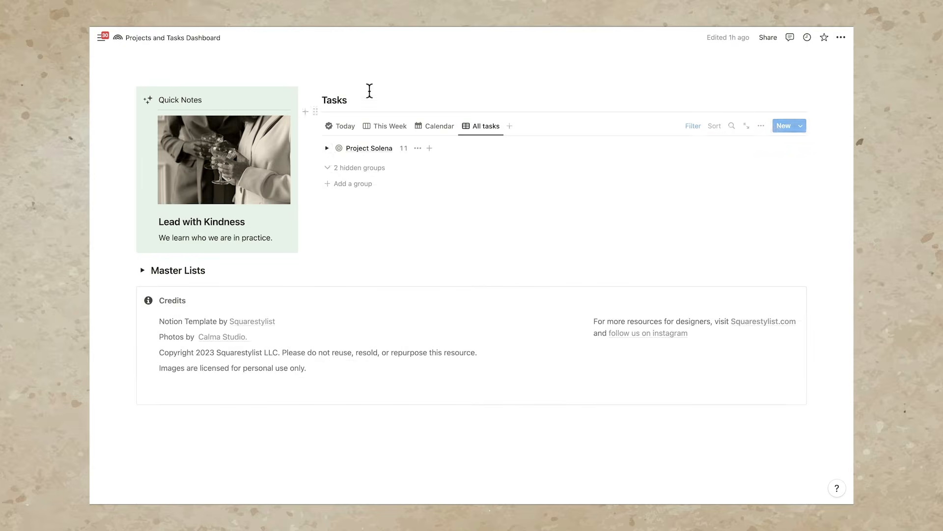
Add a new project from the dashboard and name it "Project Linea".
scroll(370, 90, "up", 5)
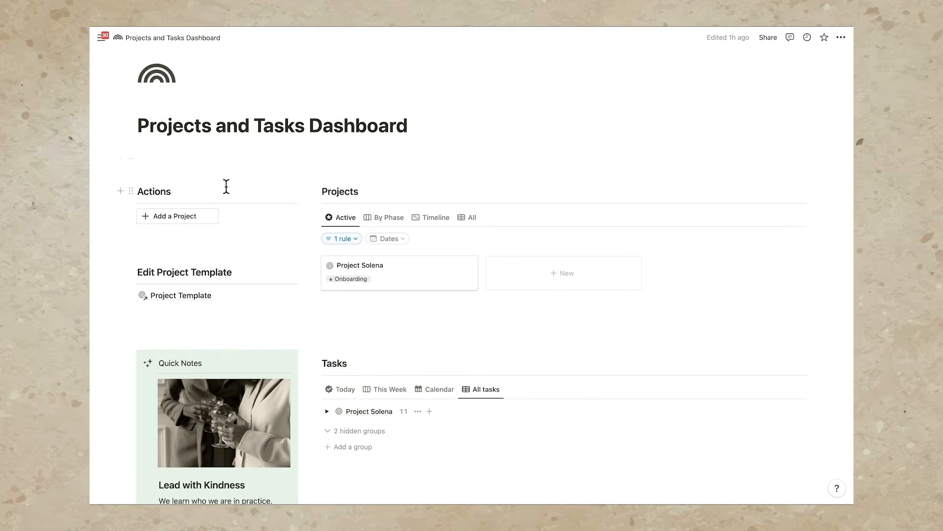
left_click(192, 216)
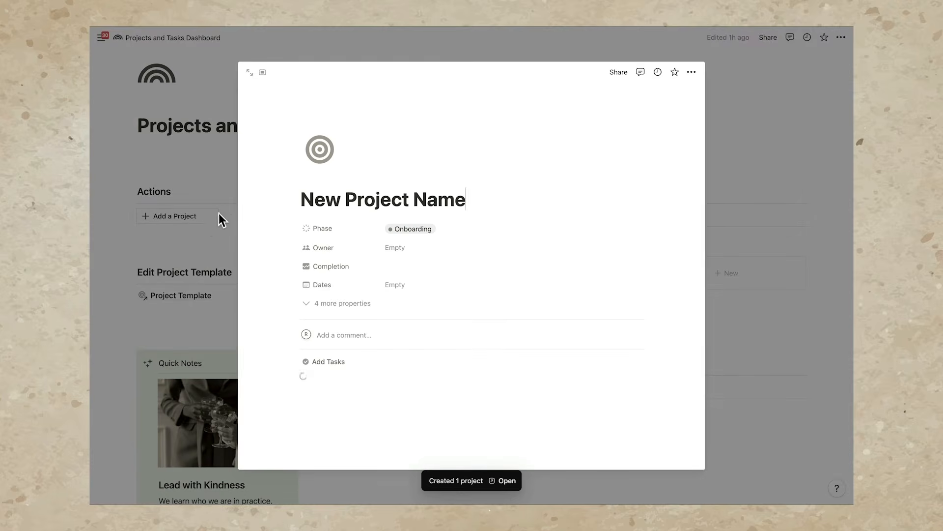
triple_click(321, 200)
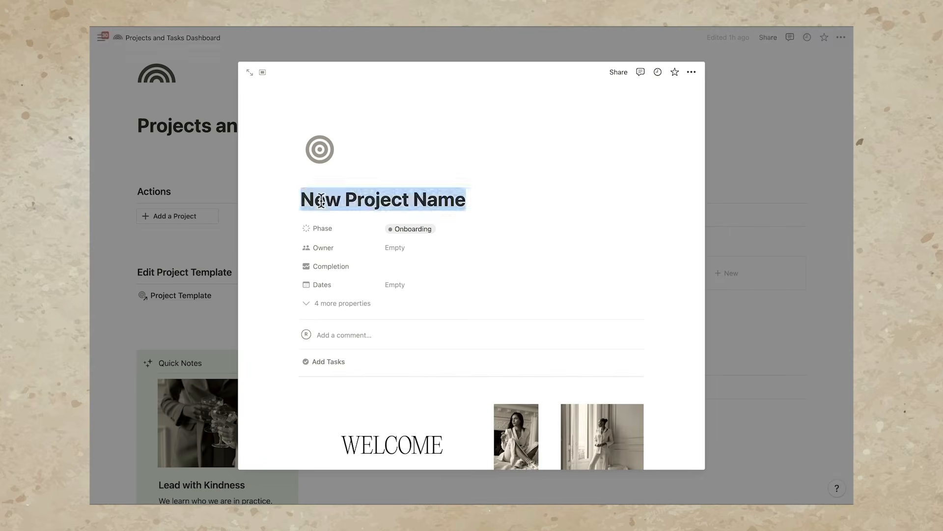
type("Por")
key("BackSpace")
key("BackSpace")
type("rojec")
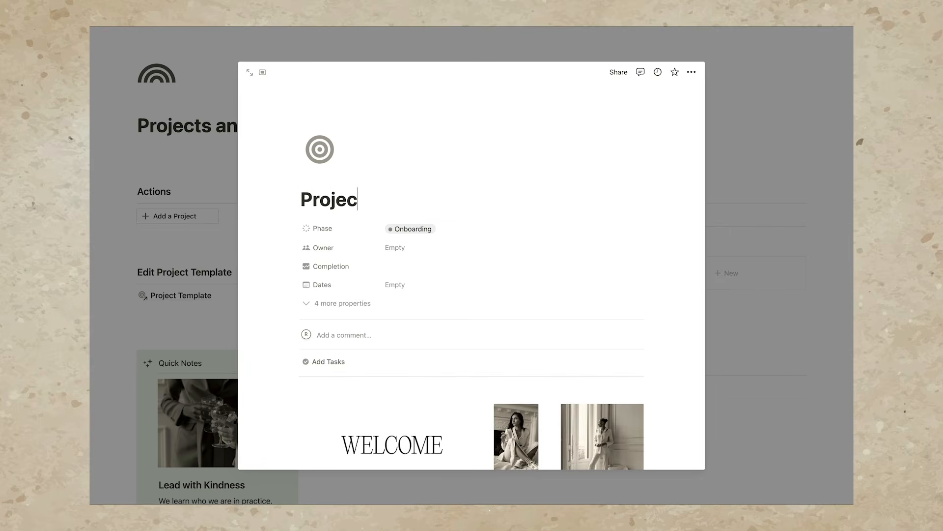
type("t Linea")
Change the Project Linea page icon to the orange archive box.
left_click(328, 149)
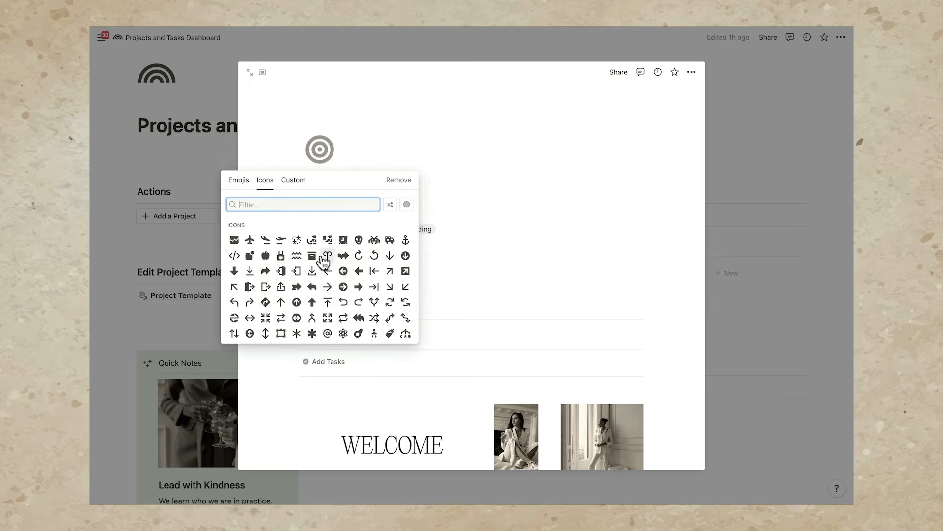
left_click(312, 258)
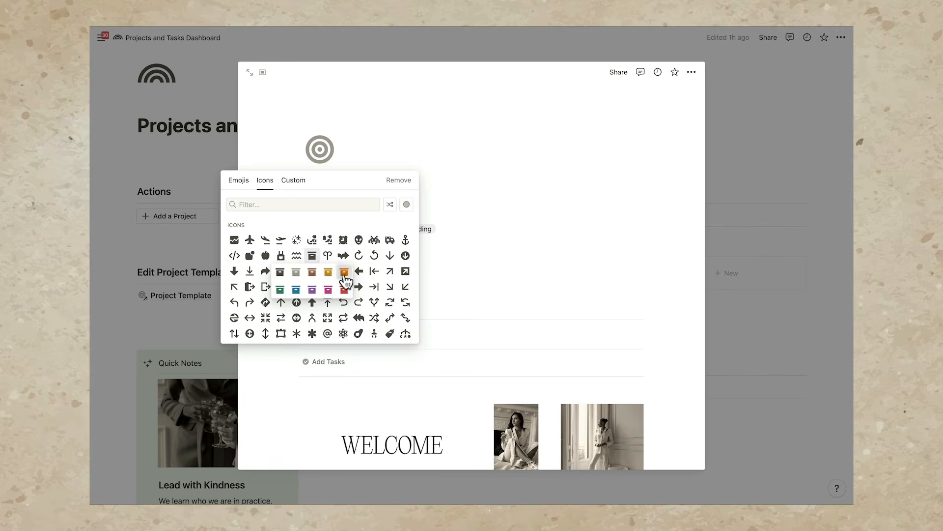
left_click(343, 273)
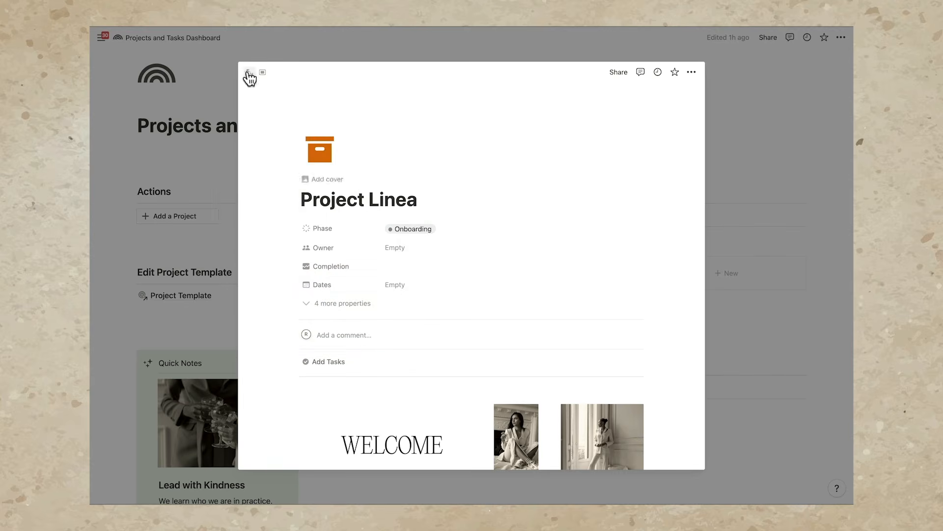
Show Project Linea's tasks in the Project Tasks view and expand the Pre-load Tasks toggle below it.
scroll(361, 327, "down", 15)
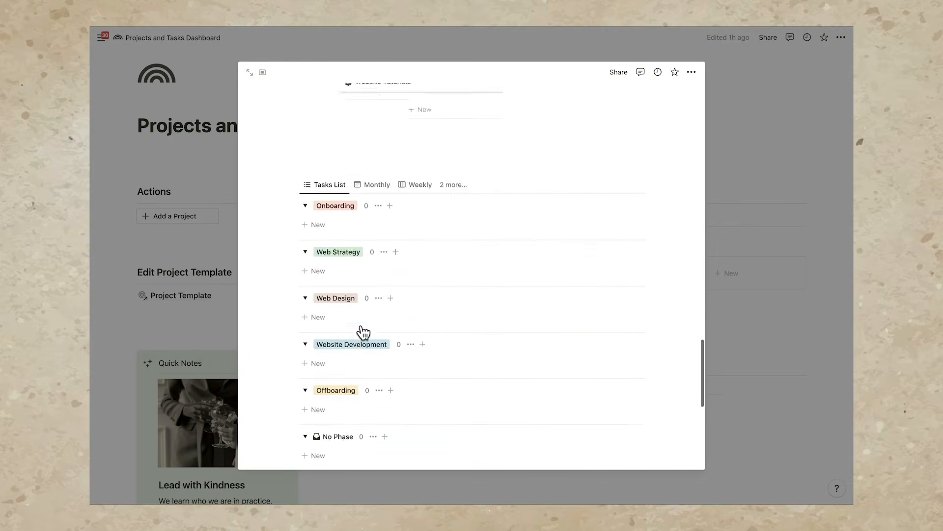
scroll(364, 333, "down", 2)
scroll(393, 245, "up", 5)
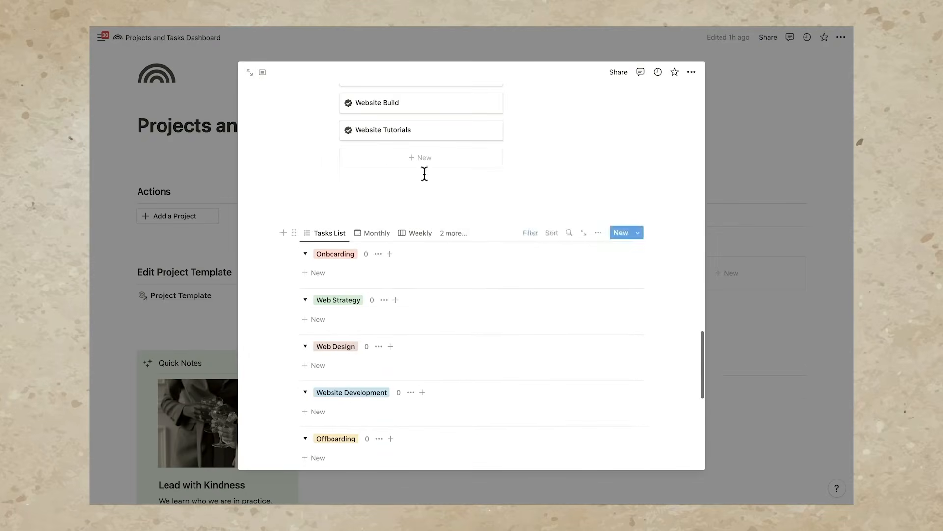
left_click(448, 234)
left_click(432, 326)
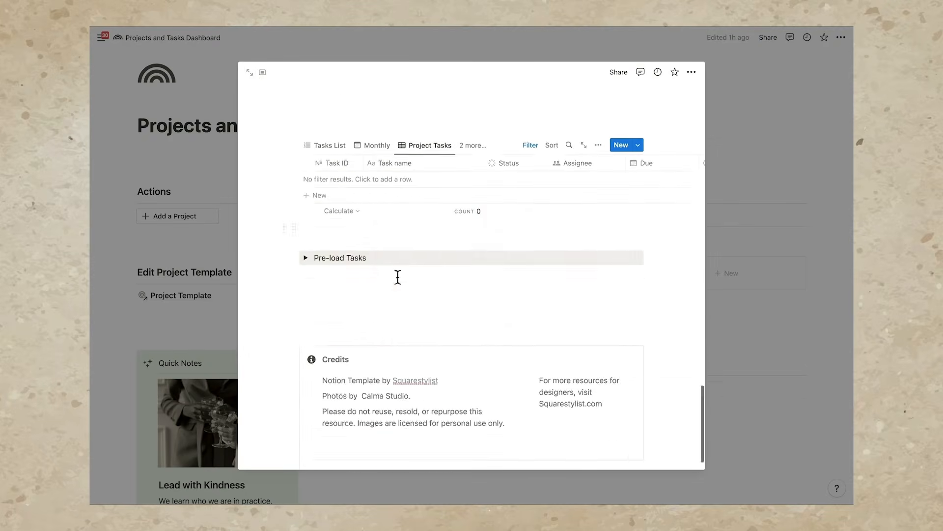
left_click(307, 247)
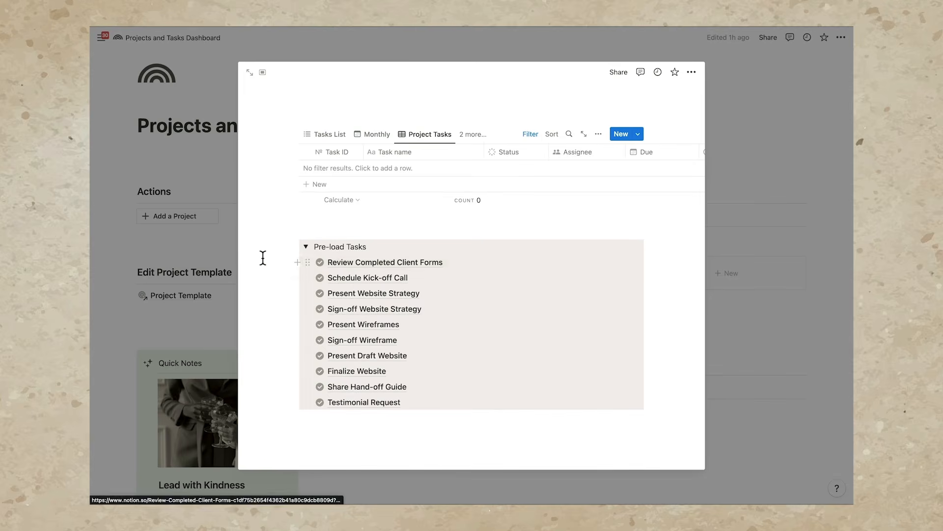
Move all ten pre-load tasks from the toggle into Project Linea's Project Tasks table and close the project page.
left_click_drag(260, 259, 461, 410)
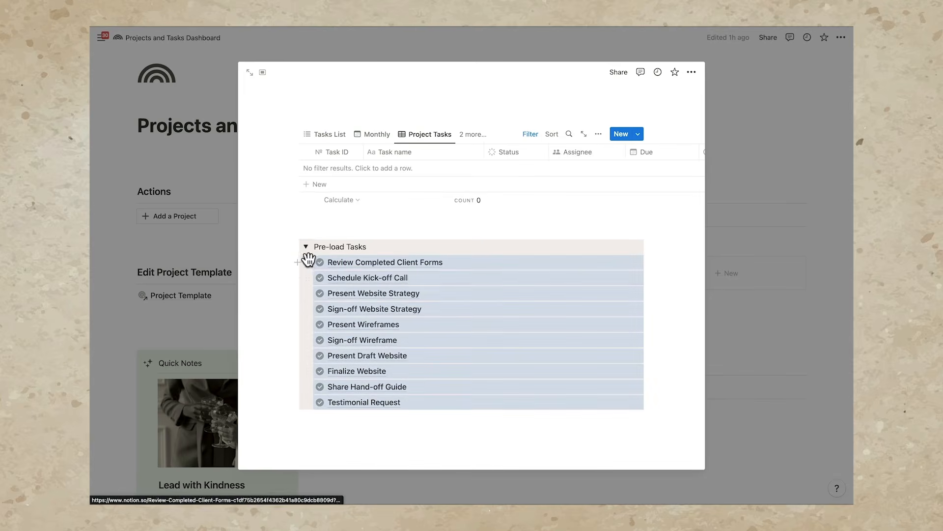
left_click_drag(308, 262, 346, 173)
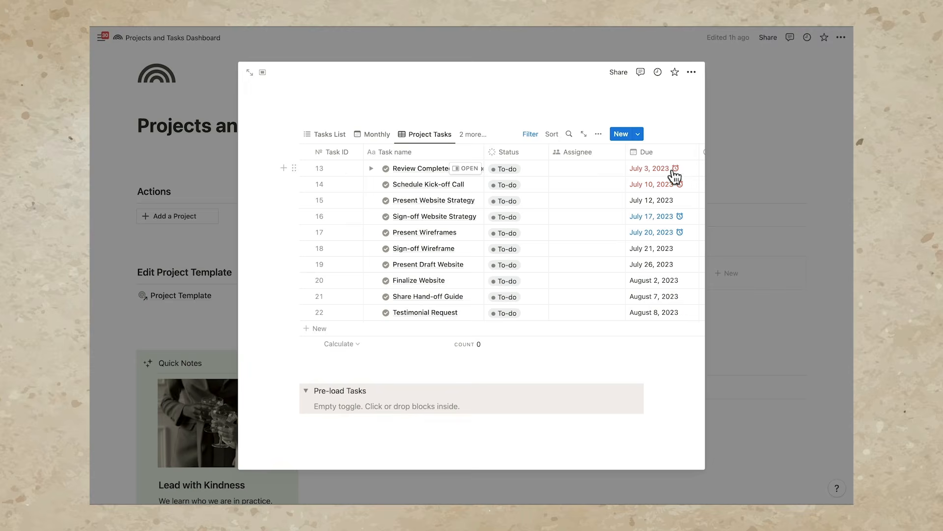
left_click(746, 151)
Look through the Project Linea and Project Solena groups in the dashboard's All tasks view, leaving both groups collapsed.
scroll(445, 283, "down", 2)
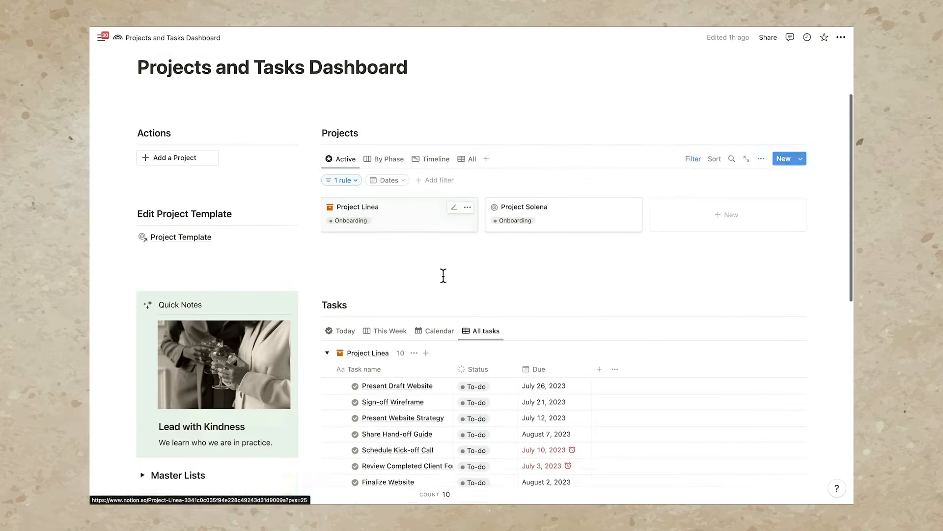
left_click(326, 340)
scroll(331, 349, "down", 2)
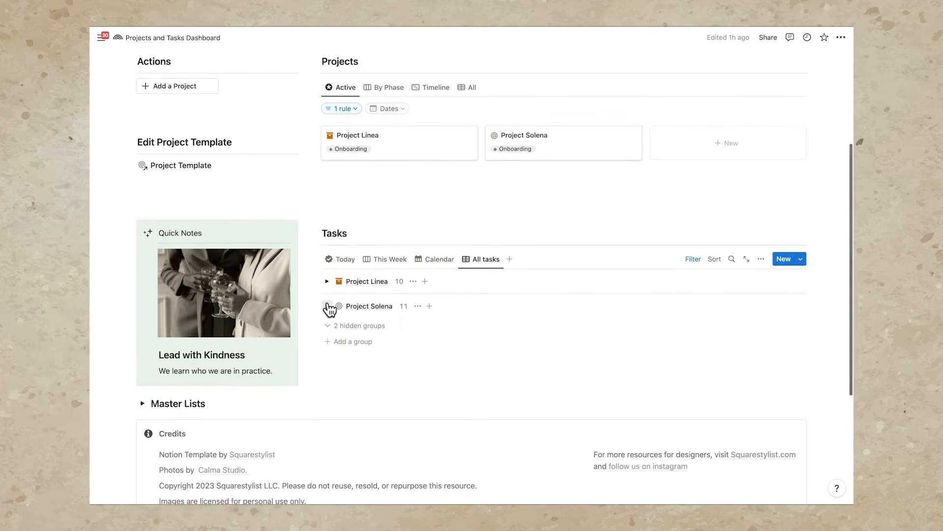
left_click(327, 281)
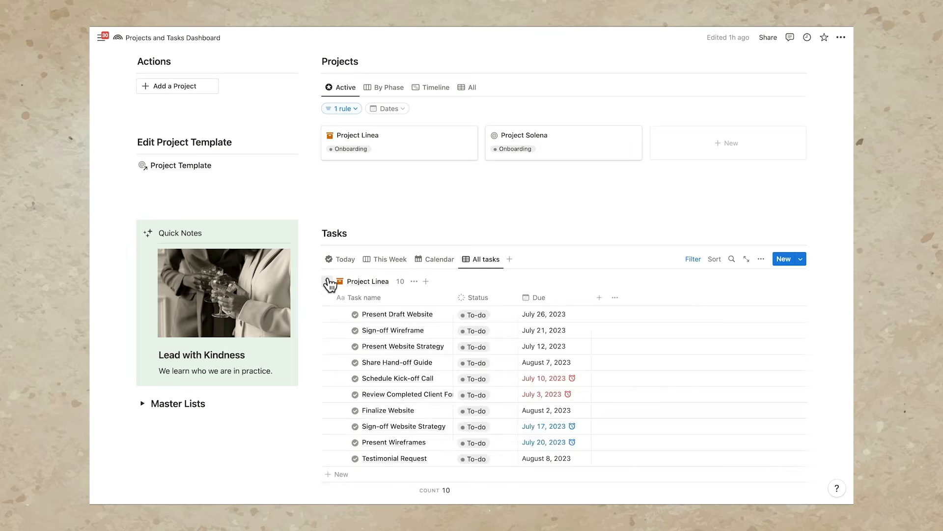
left_click(328, 282)
left_click(327, 307)
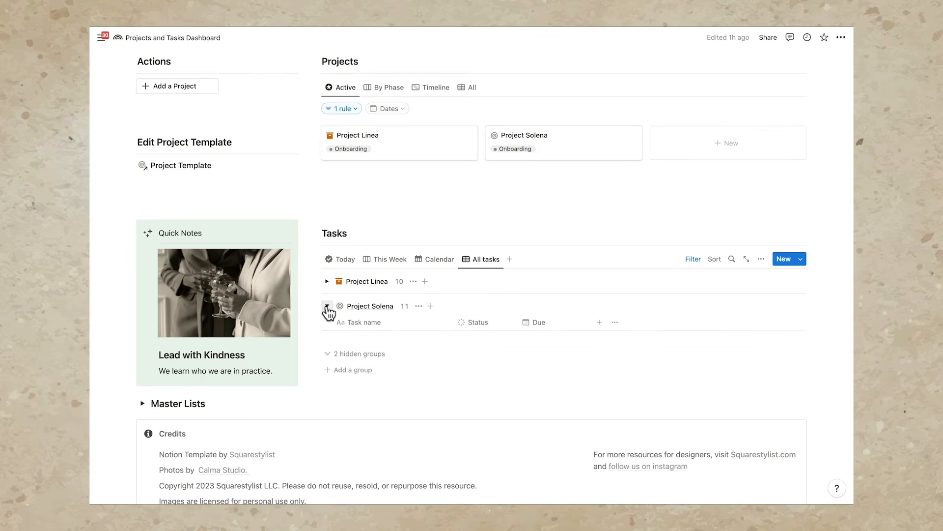
left_click(327, 306)
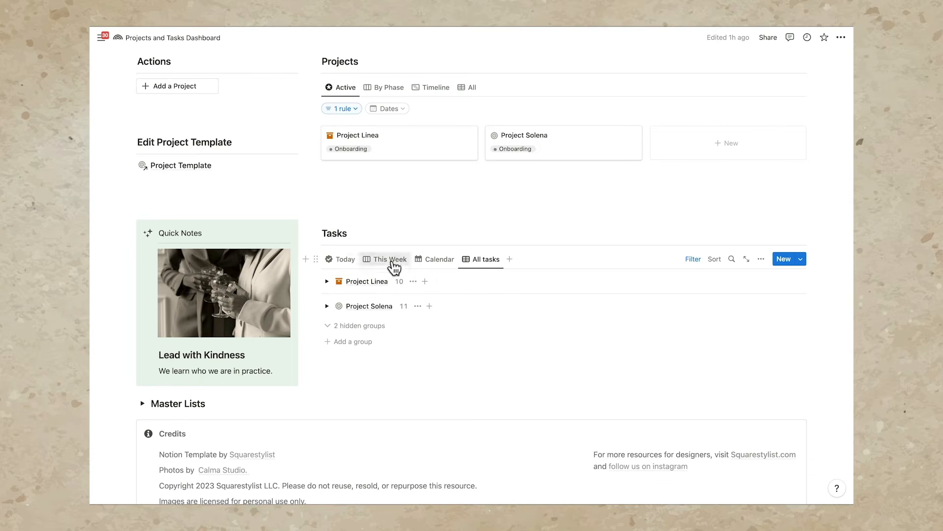
View the dashboard tasks in the This Week and Calendar views and check the calendar's Project filter.
left_click(391, 260)
left_click(435, 260)
scroll(492, 309, "down", 2)
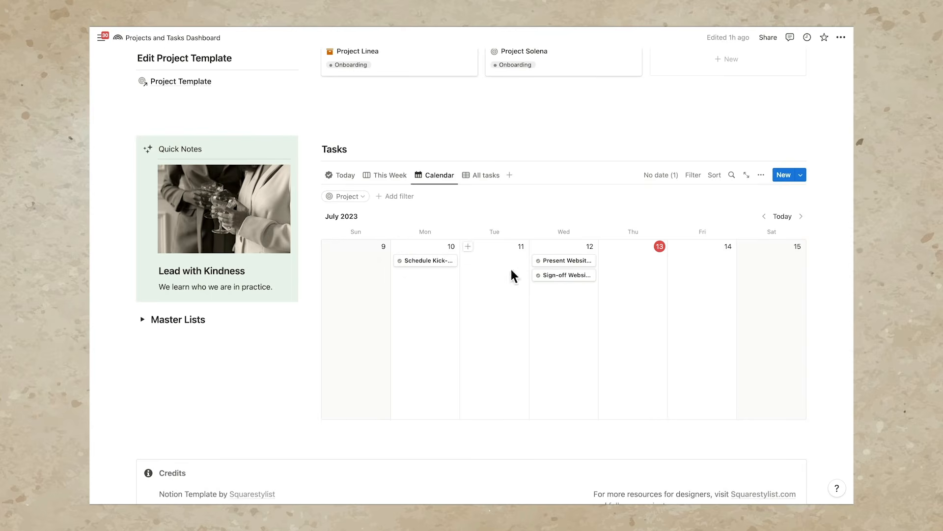
left_click(350, 197)
left_click(499, 208)
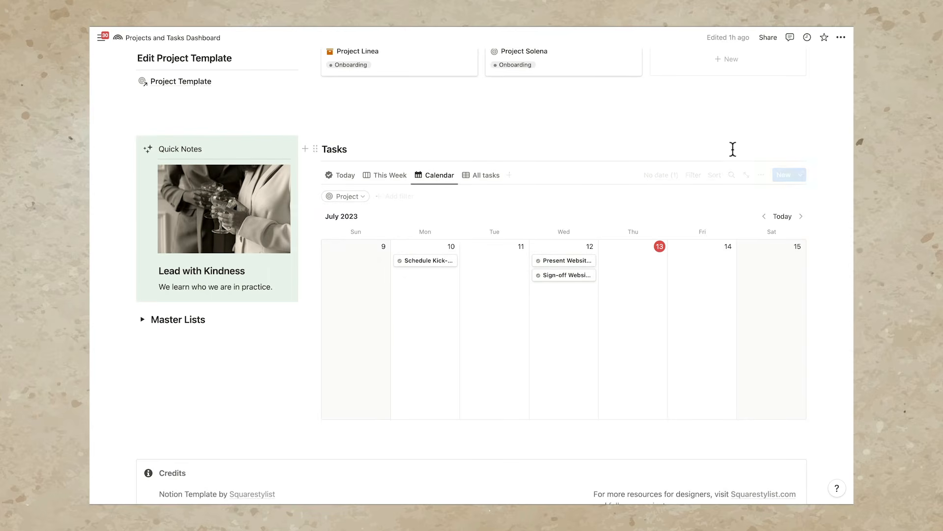
Show the Project property on the task cards in the dashboard's Calendar view.
left_click(761, 176)
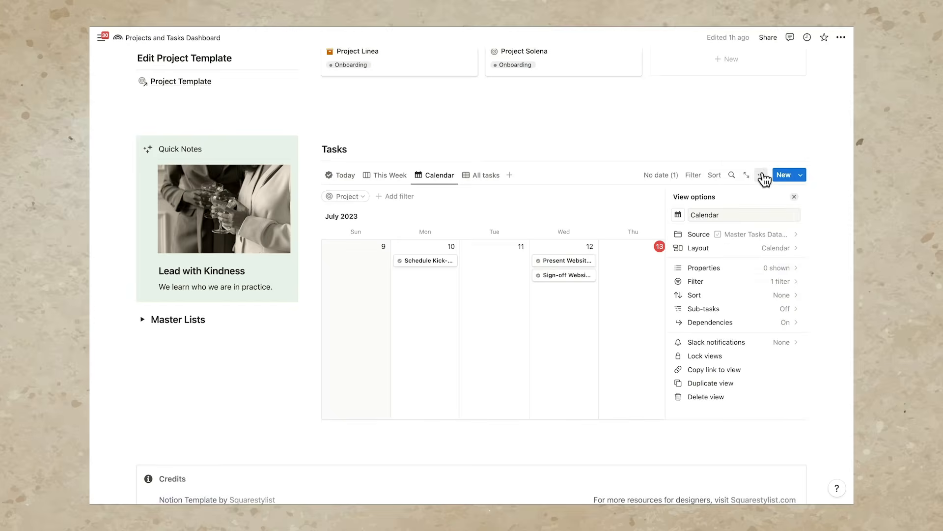
left_click(716, 269)
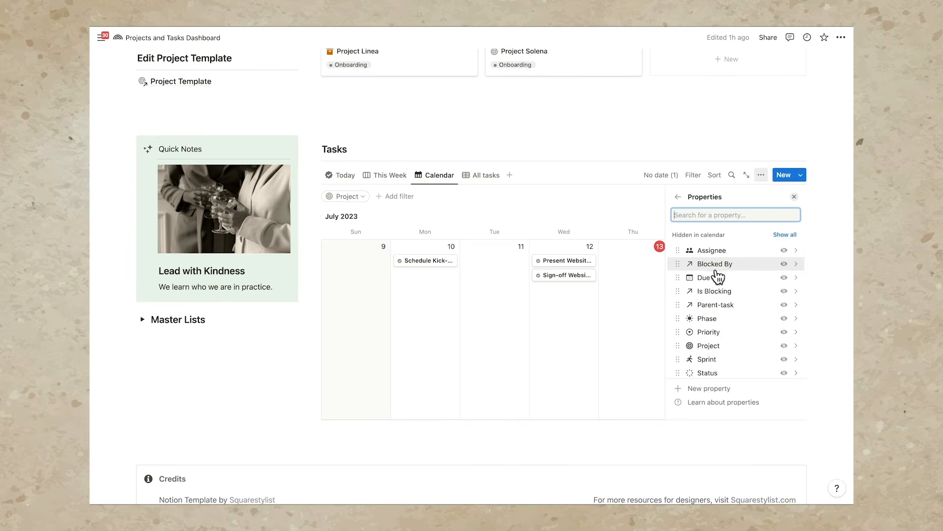
left_click(784, 345)
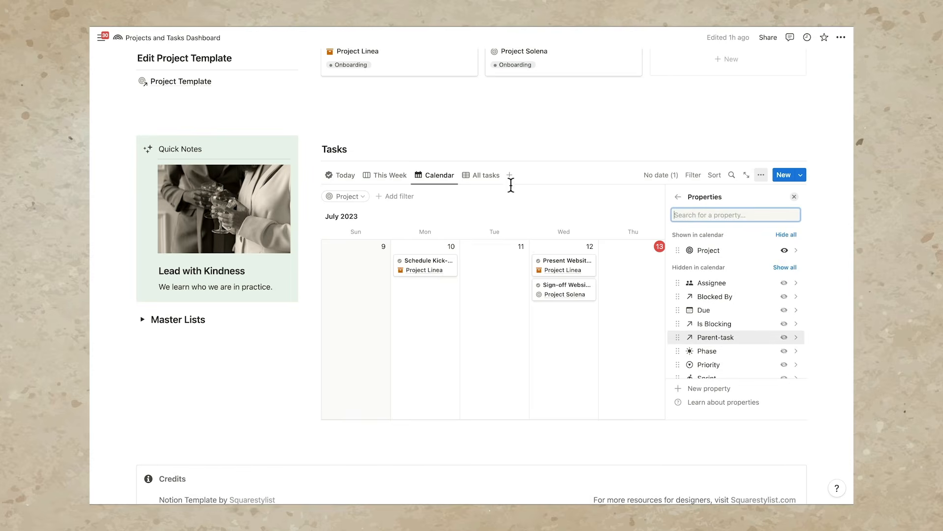
left_click(509, 203)
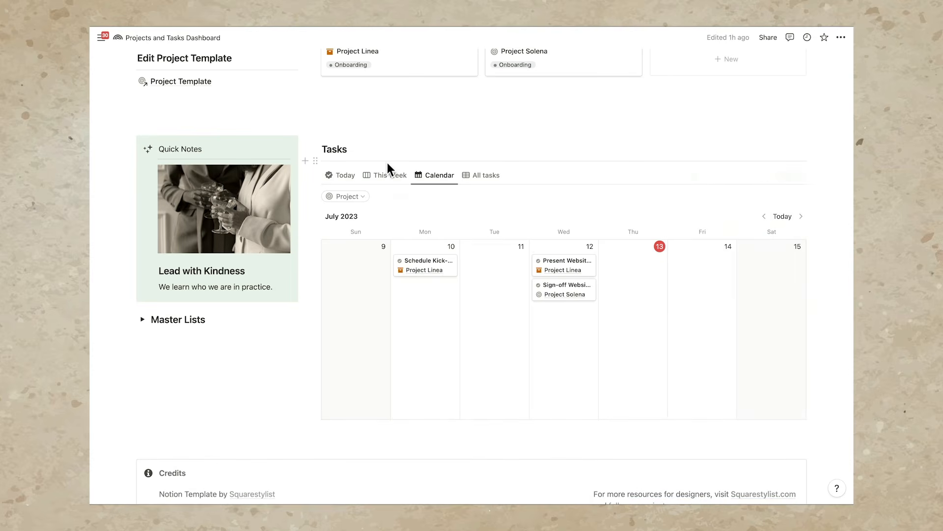
Open Project Solena as a full page and look over its welcome, project status and process step sections.
scroll(329, 155, "up", 3)
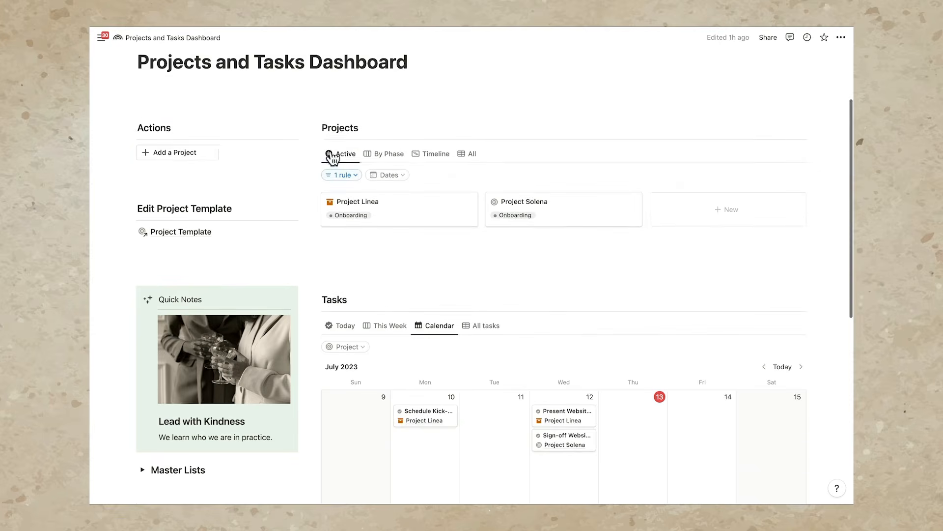
scroll(174, 489, "down", 1)
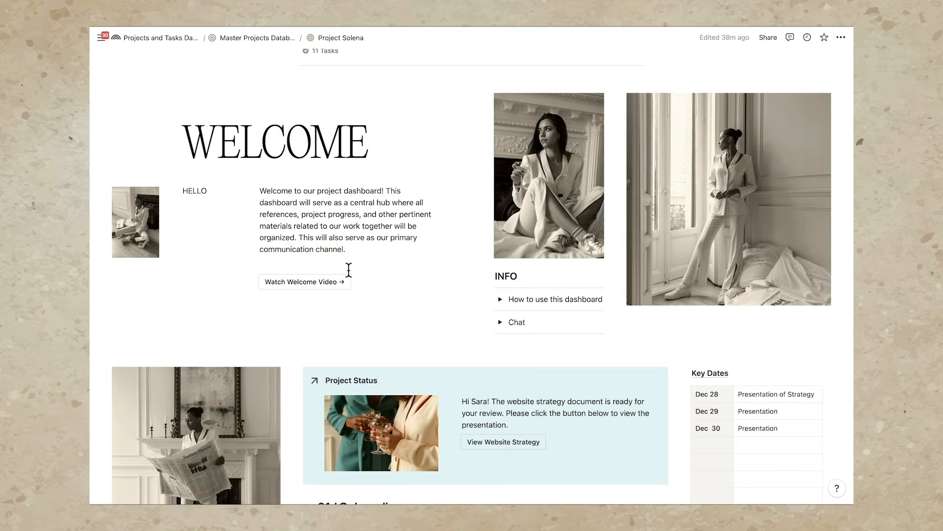
scroll(349, 269, "down", 3)
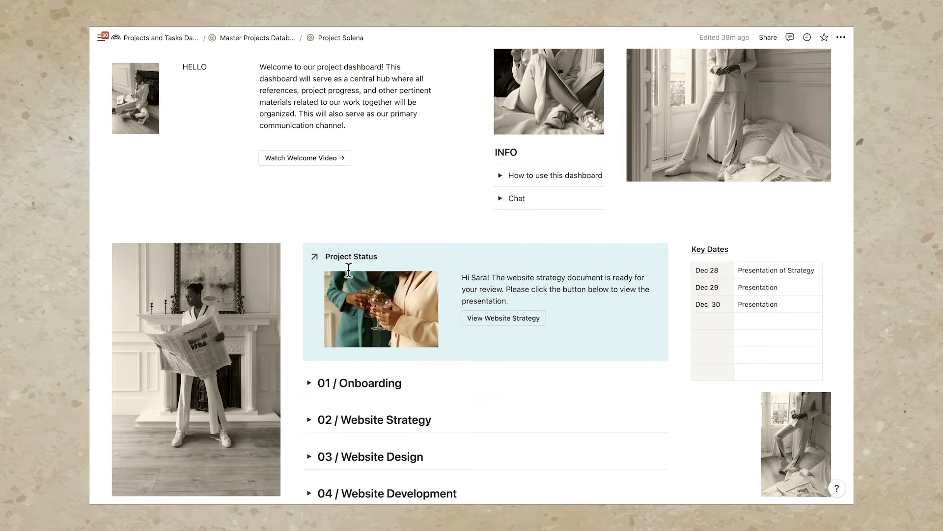
scroll(348, 271, "down", 6)
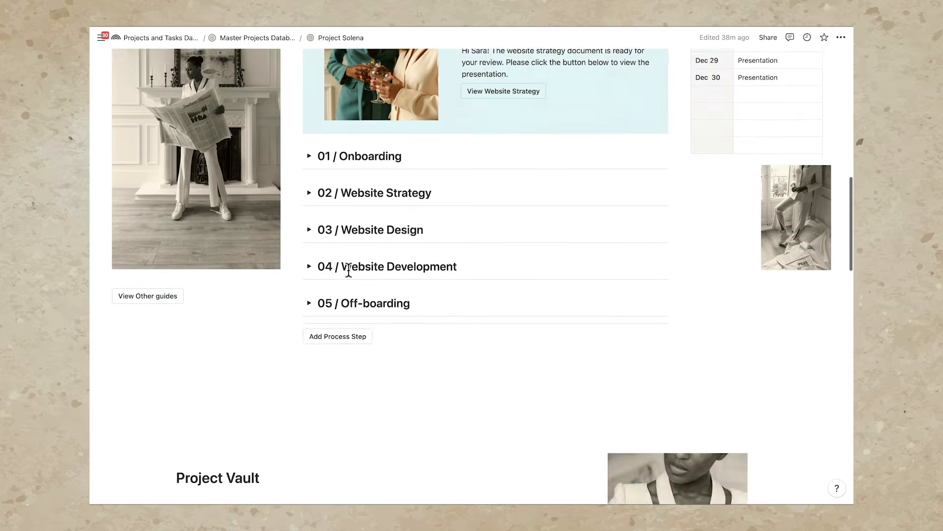
scroll(348, 272, "up", 11)
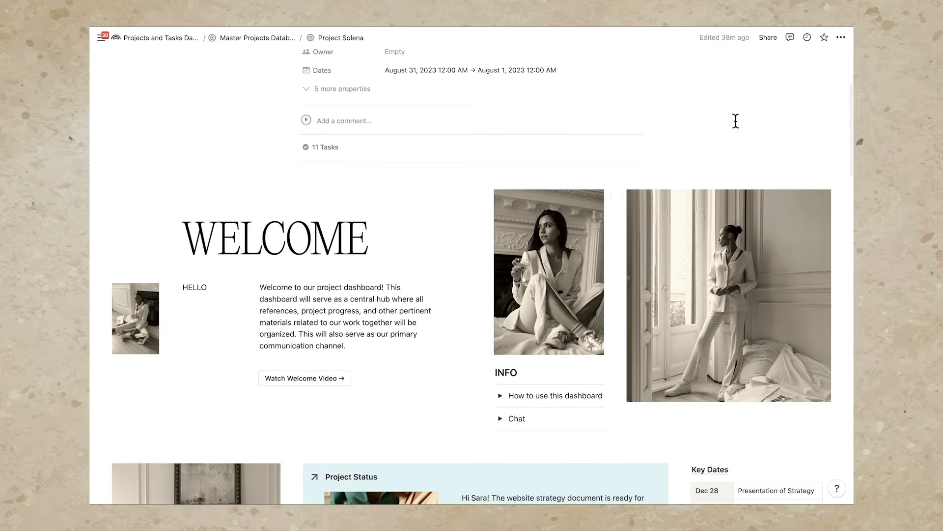
scroll(737, 118, "up", 1)
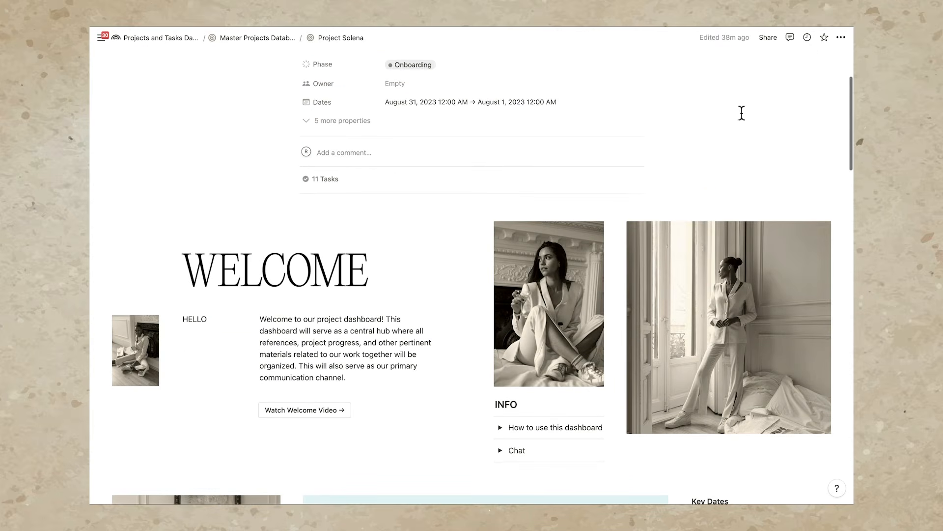
Add the suggested person to a share invite for the Project Solena page and set the access level to Can comment.
left_click(767, 39)
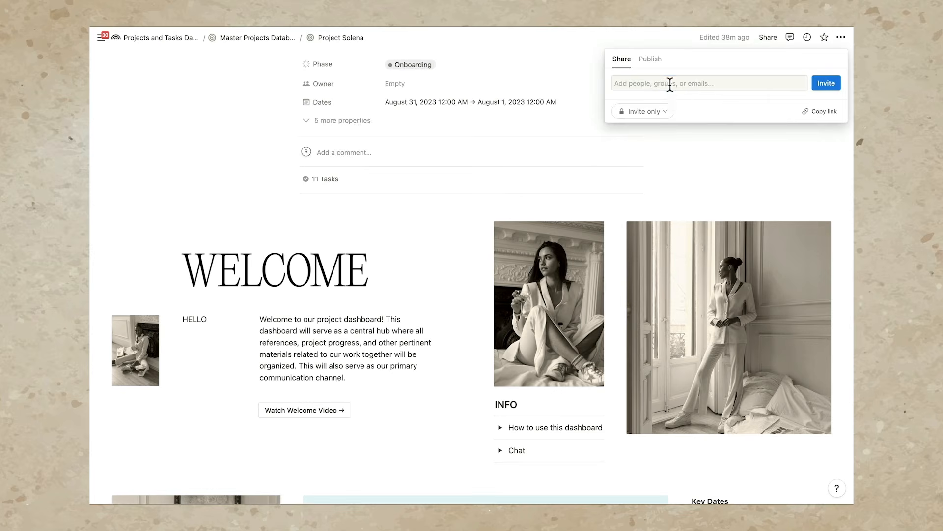
left_click(670, 84)
left_click(673, 123)
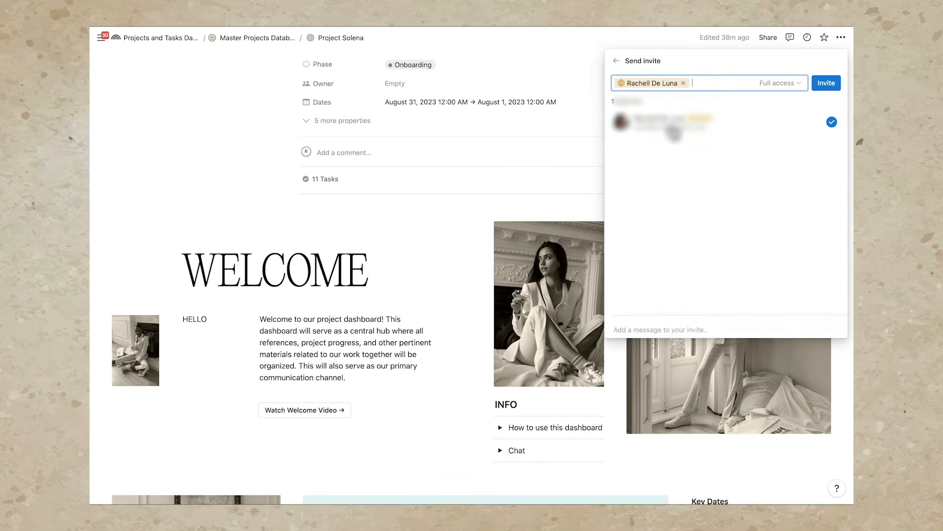
left_click(791, 83)
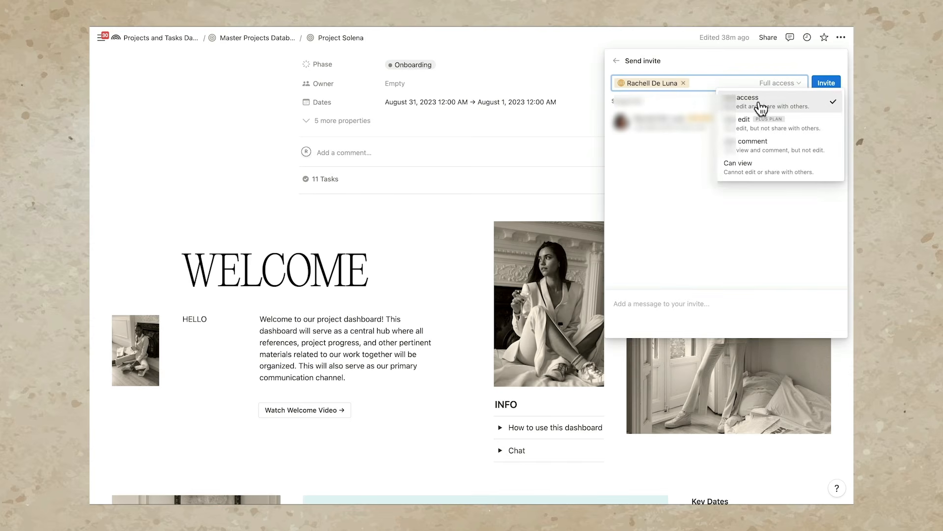
left_click(766, 152)
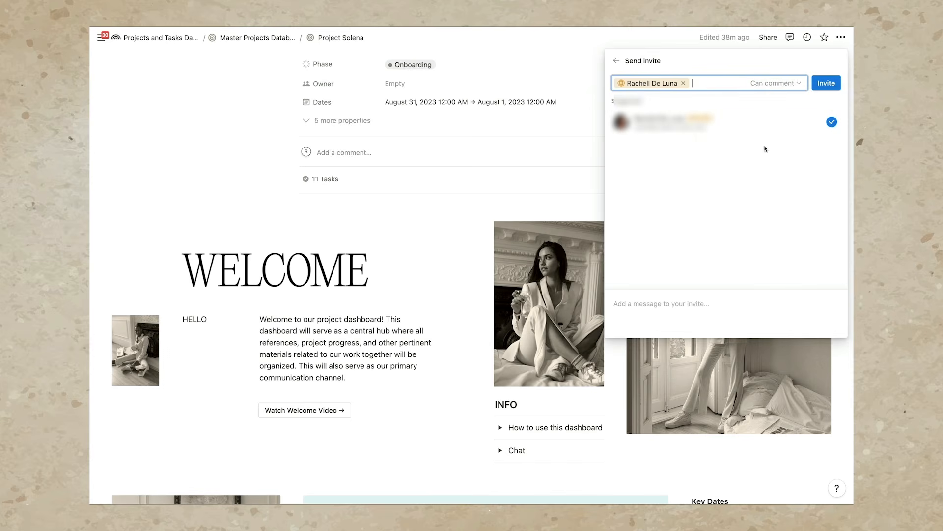